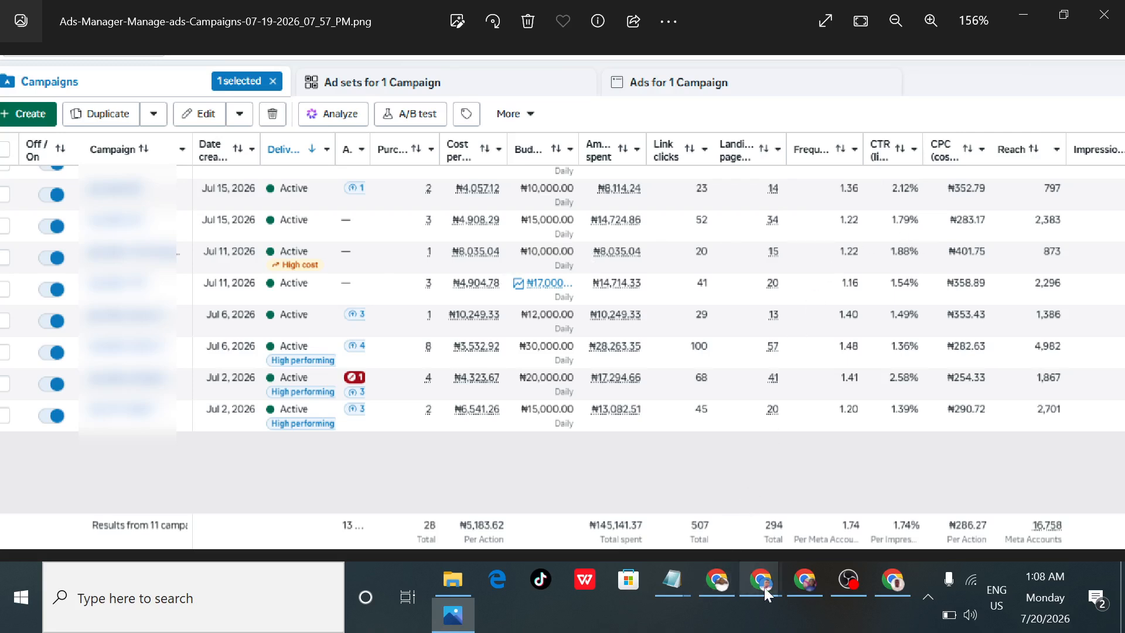
- Switch to the Ads Manager window in Chrome and look over the active campaigns' metrics, from purchases and cost to CTR
mouse_move(764, 587)
left_click(857, 515)
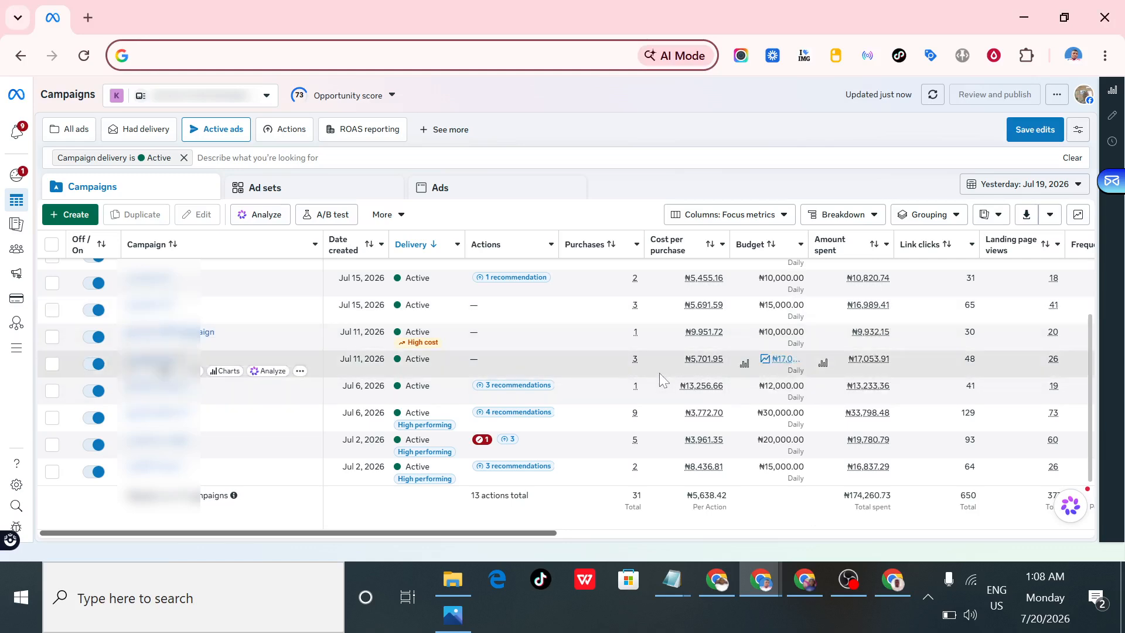
scroll(663, 371, "up", 2)
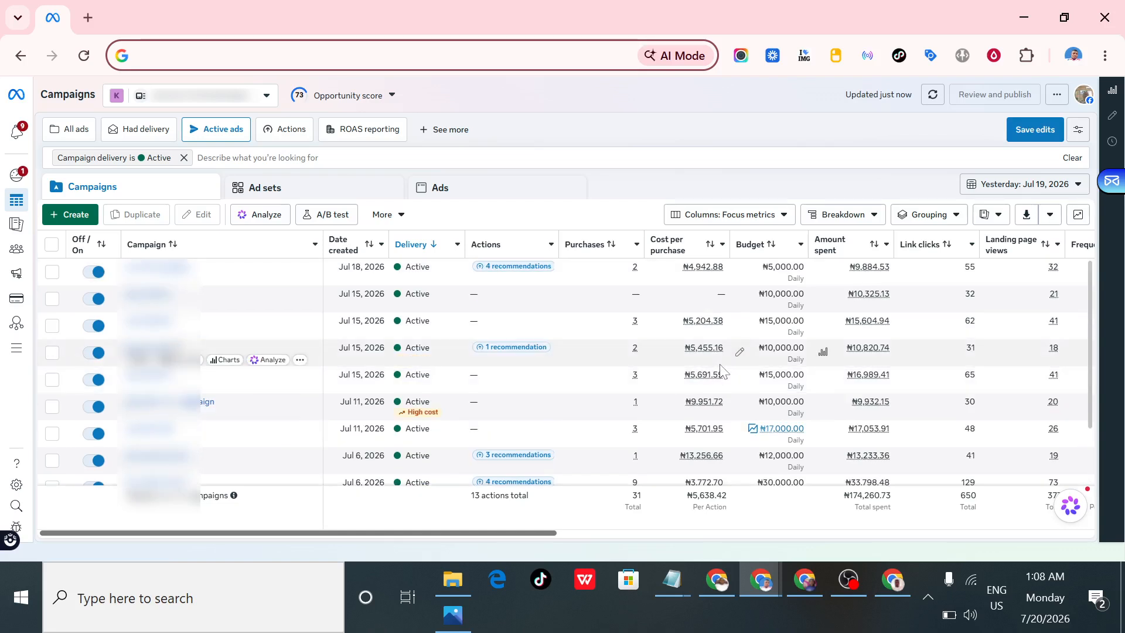
scroll(670, 343, "down", 2)
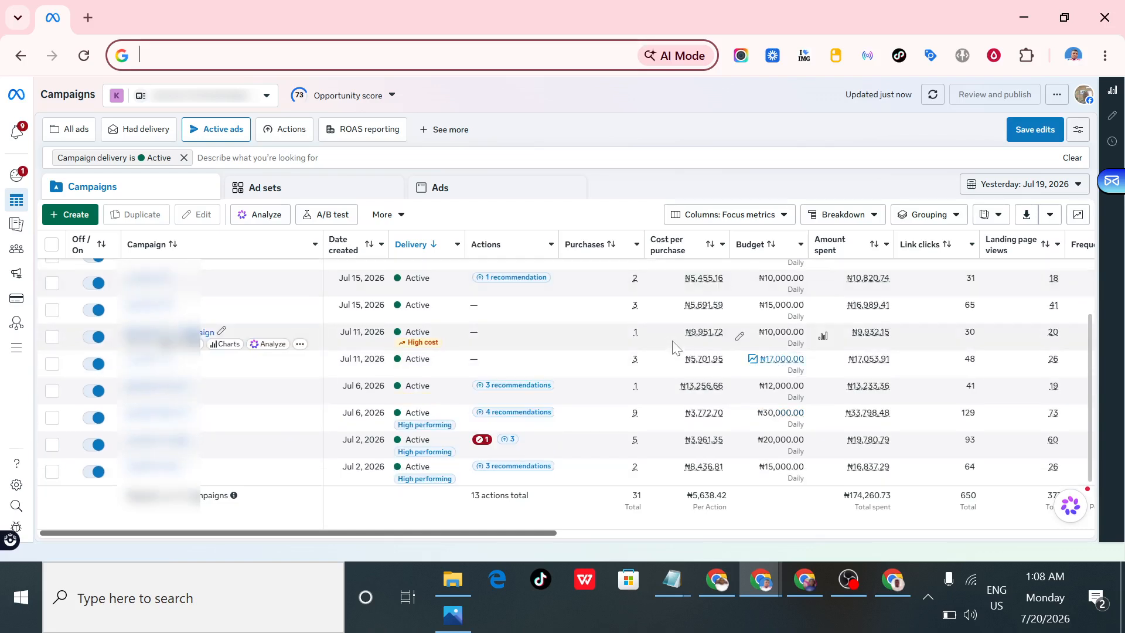
scroll(668, 346, "up", 2)
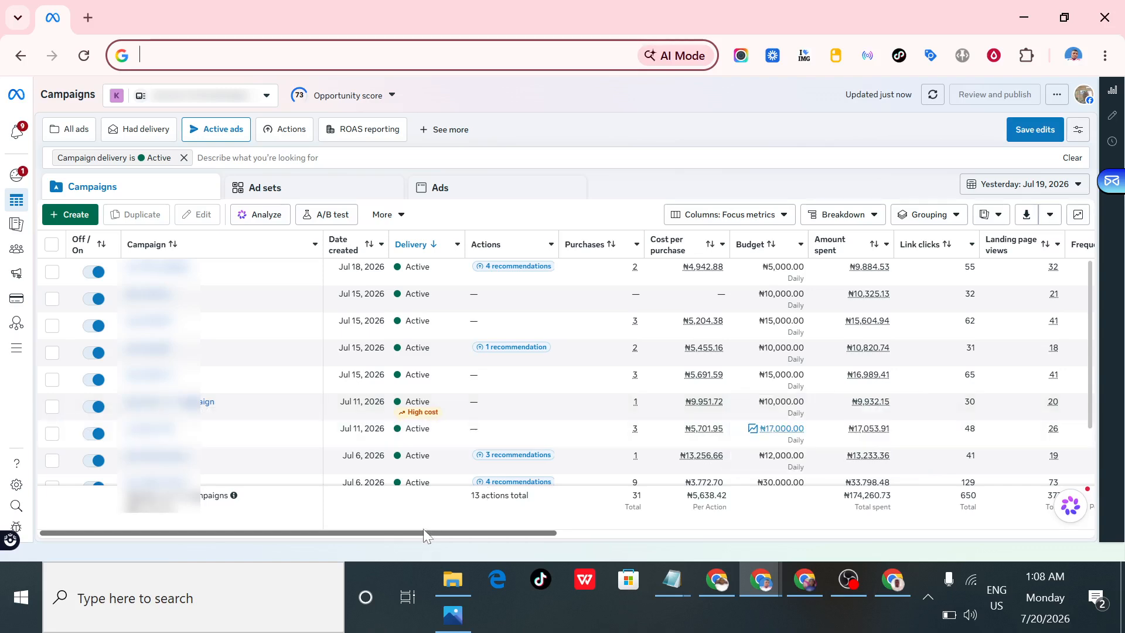
left_click_drag(418, 533, 624, 541)
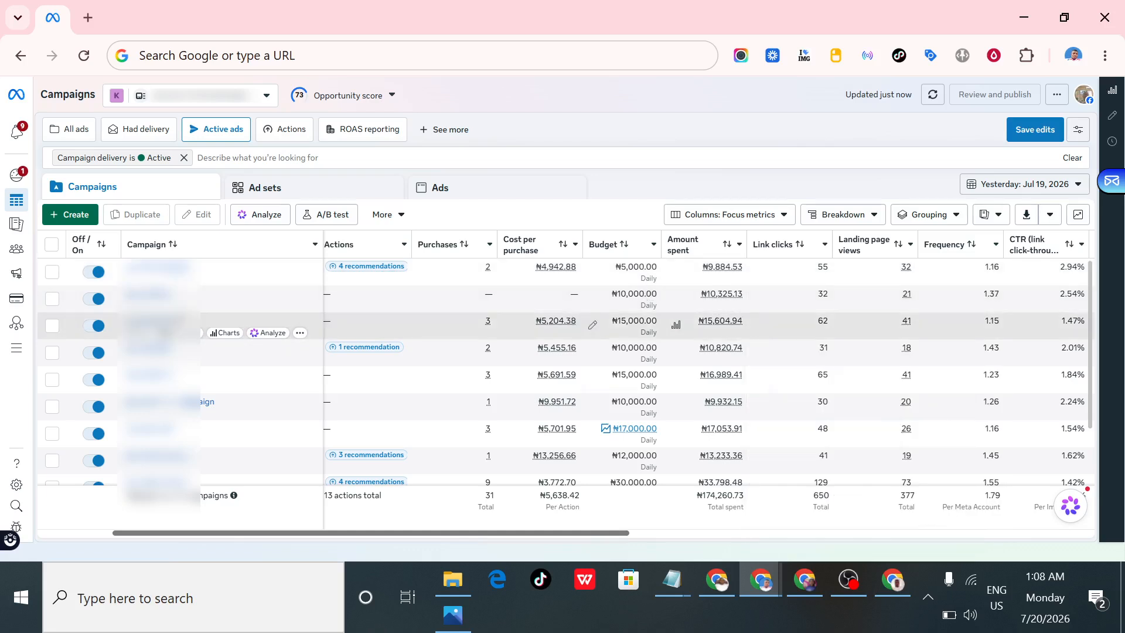
scroll(563, 328, "down", 1)
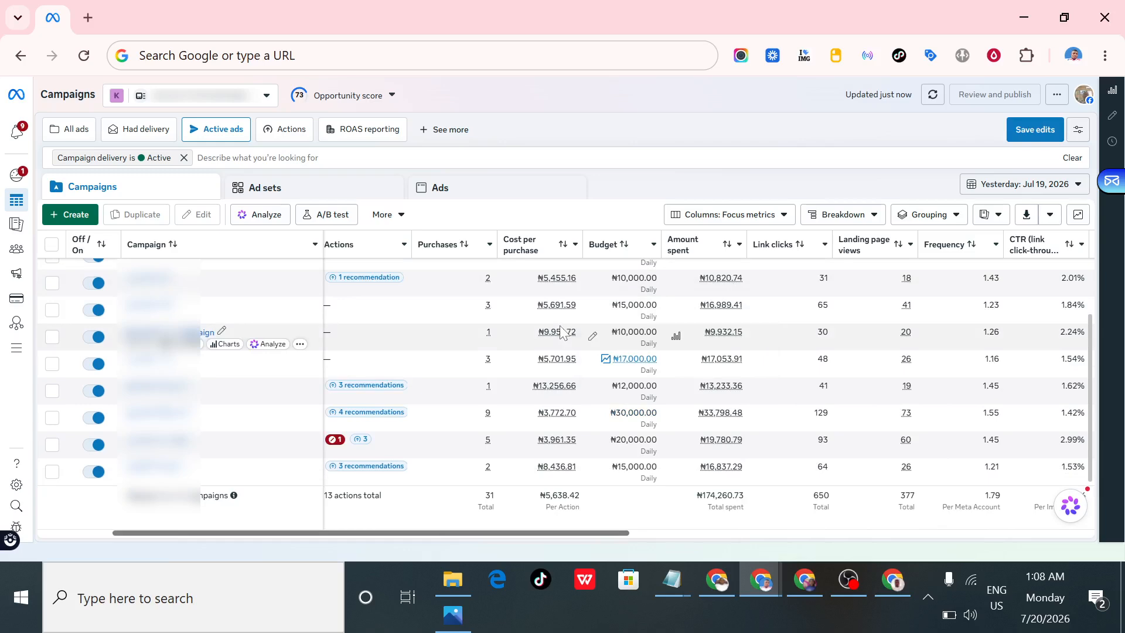
scroll(561, 331, "up", 1)
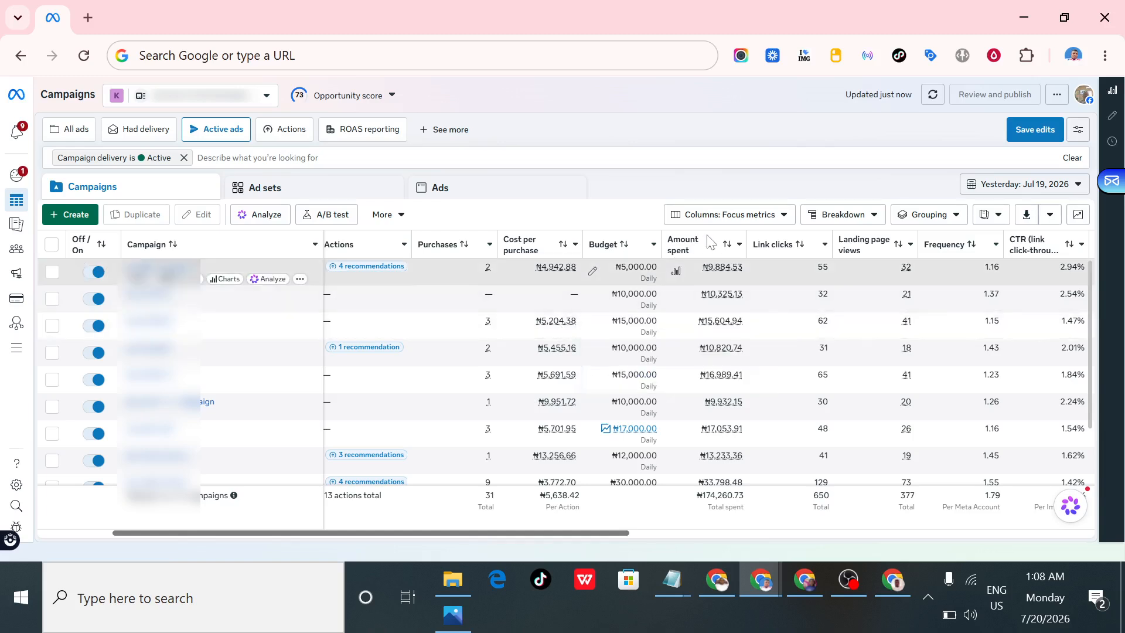
- Check which column preset is applied to the campaigns table, leaving the preset unchanged
left_click(728, 218)
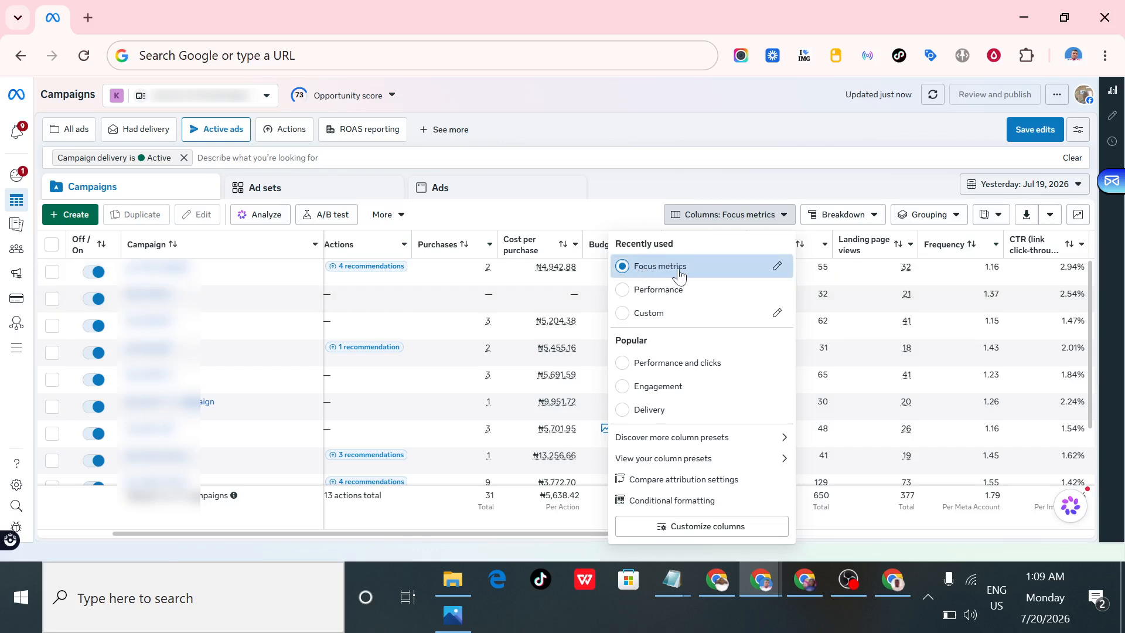
mouse_move(693, 275)
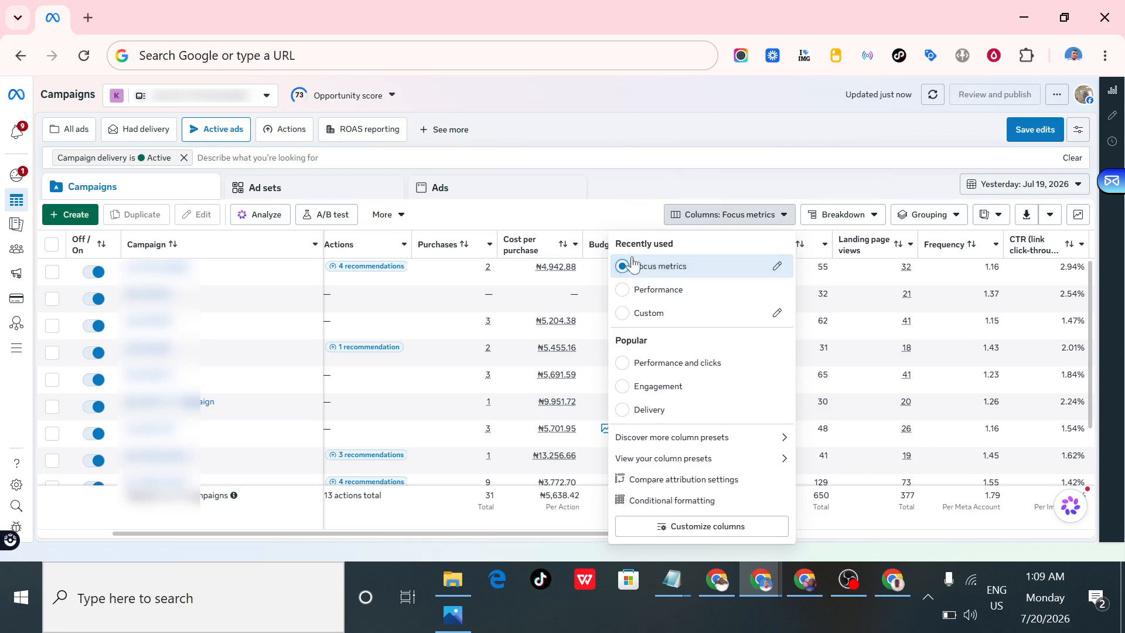
mouse_move(653, 271)
left_click(704, 216)
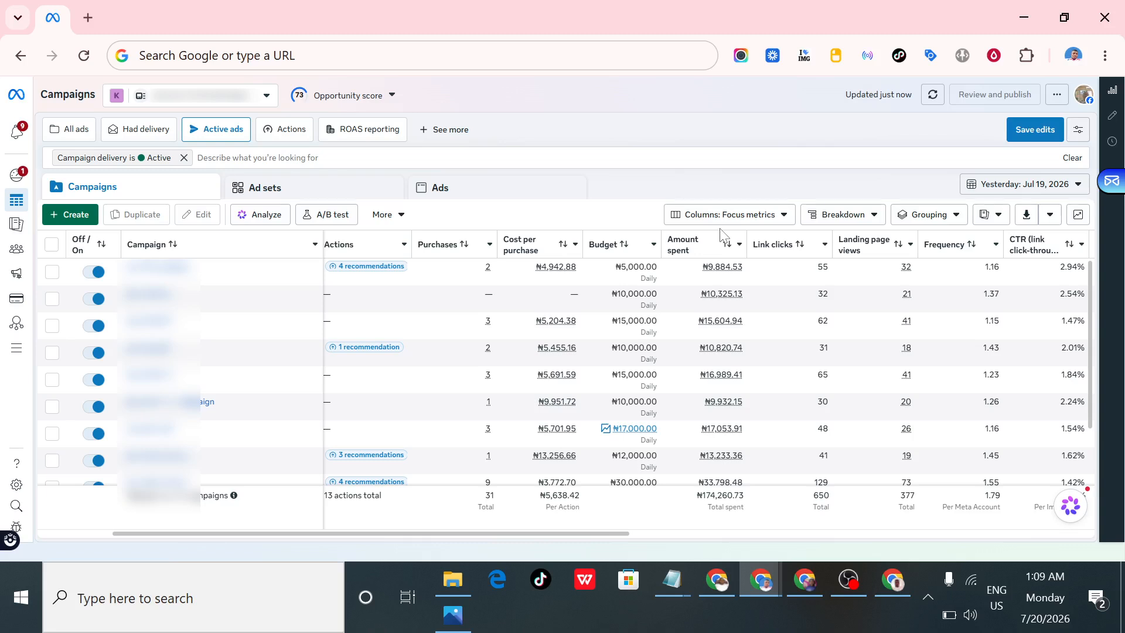
- Review the list of metrics in the untitled Notepad note, from Date Created to Impressions, and return to the campaigns table
mouse_move(670, 589)
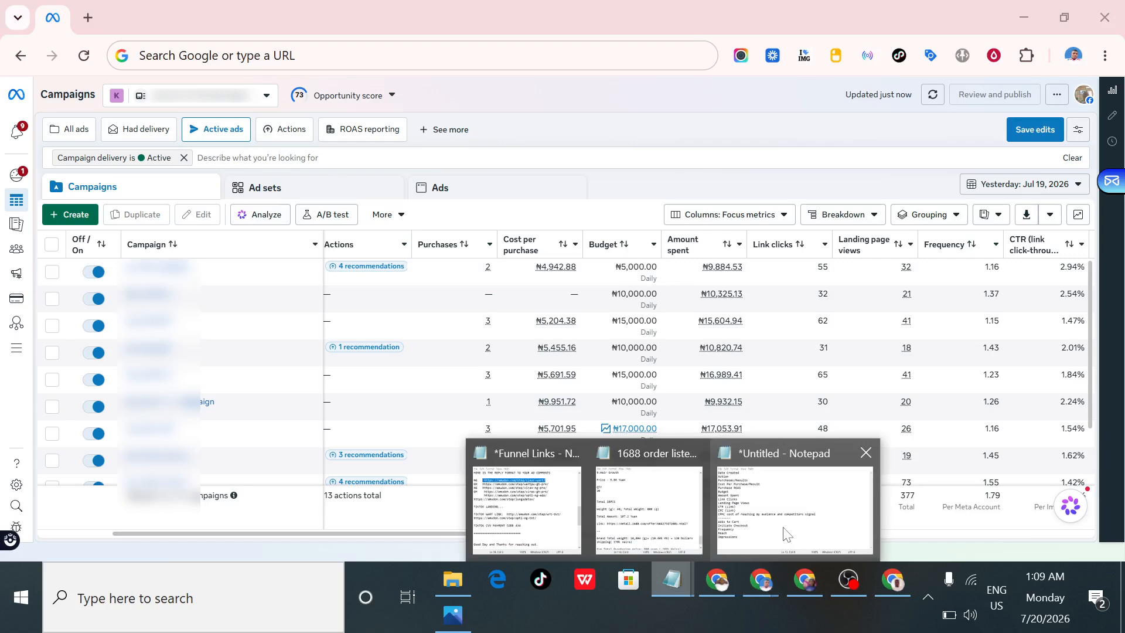
left_click(787, 533)
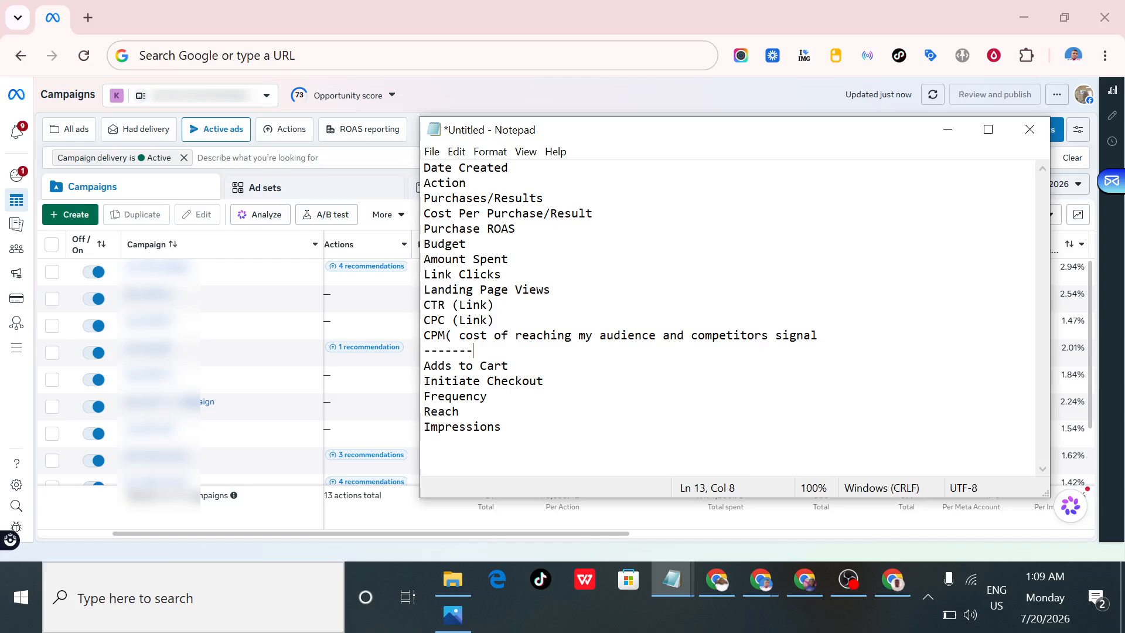
left_click_drag(503, 427, 423, 168)
left_click(515, 229)
left_click_drag(501, 428, 424, 168)
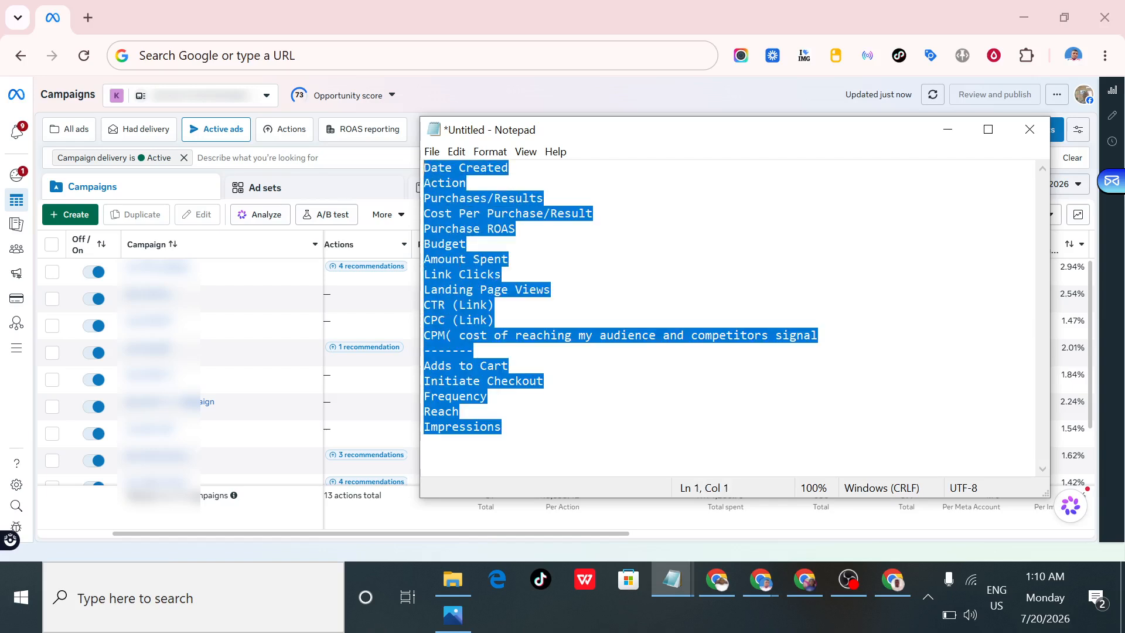
left_click(467, 199)
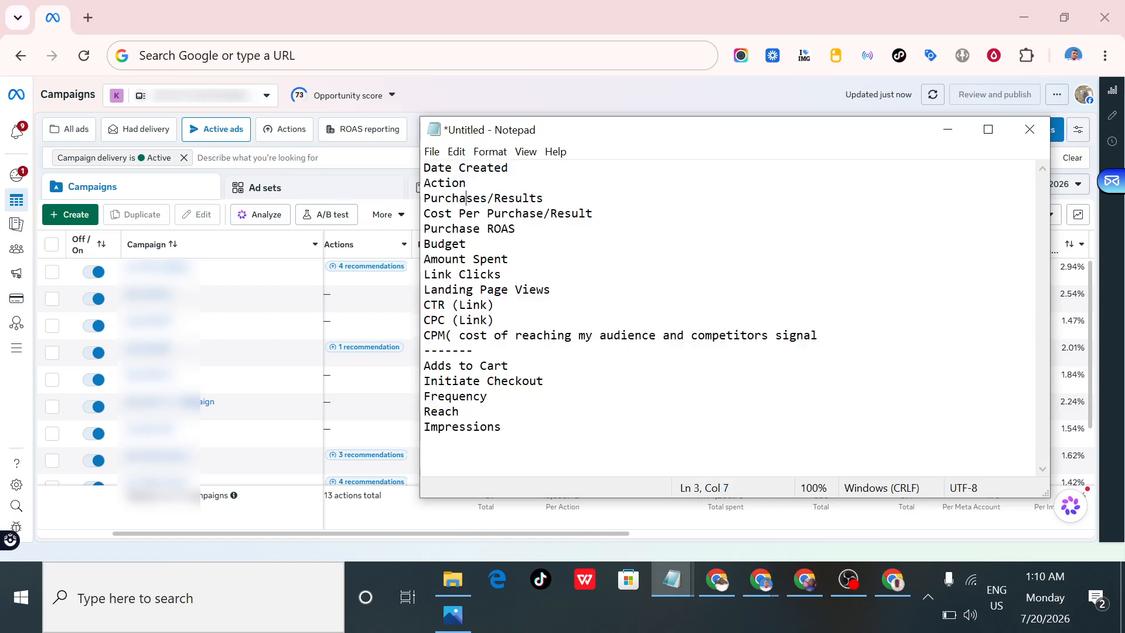
left_click_drag(511, 168, 431, 168)
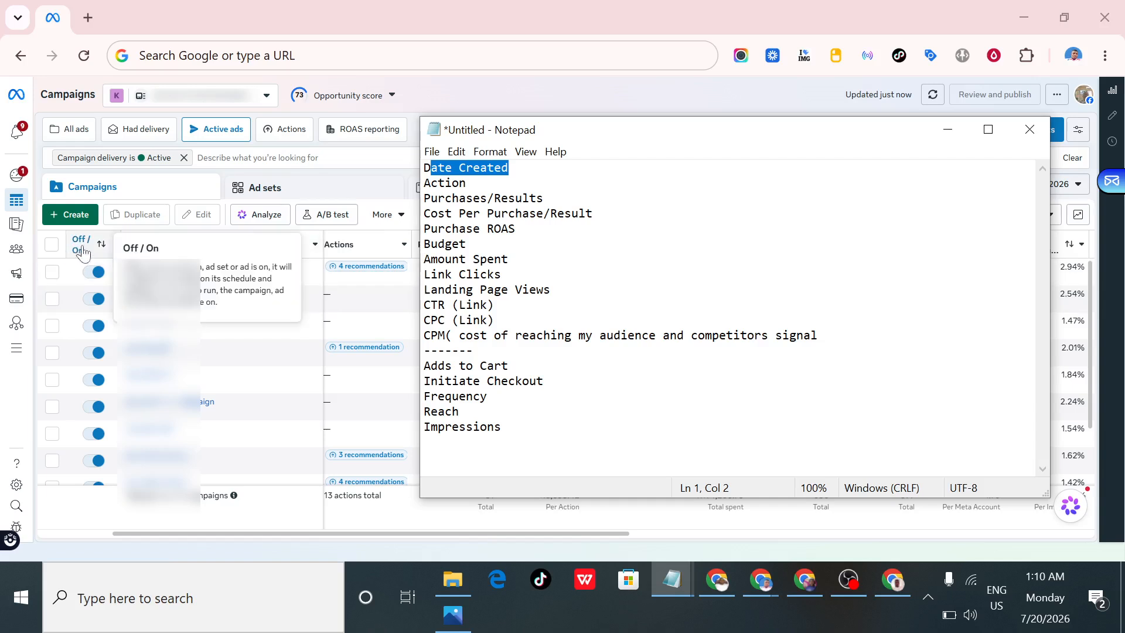
mouse_move(77, 253)
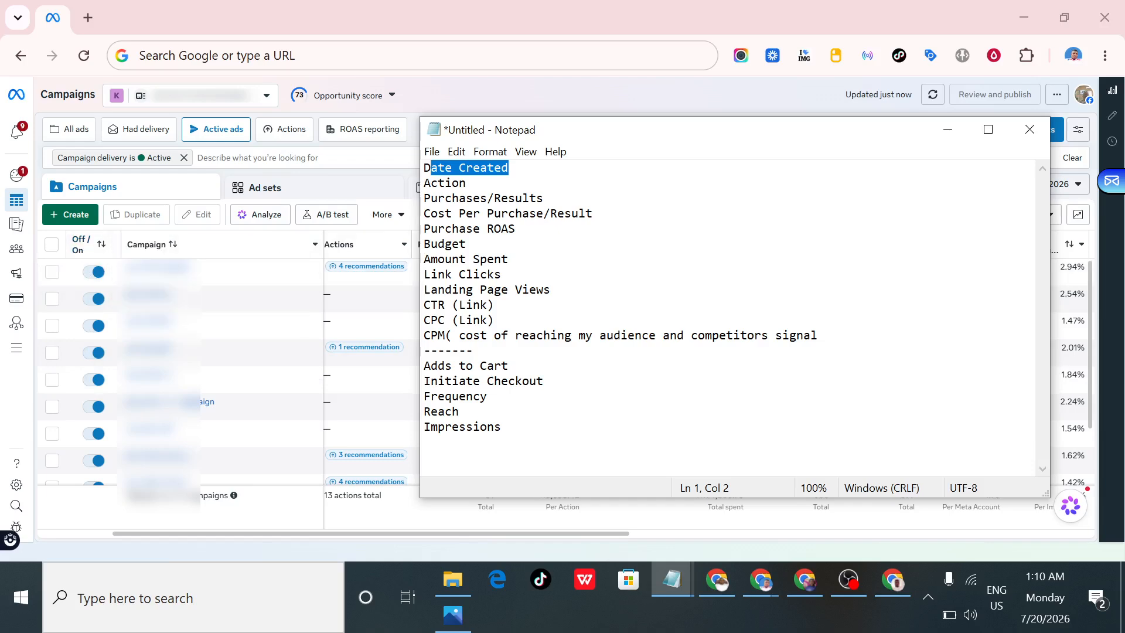
left_click(480, 168)
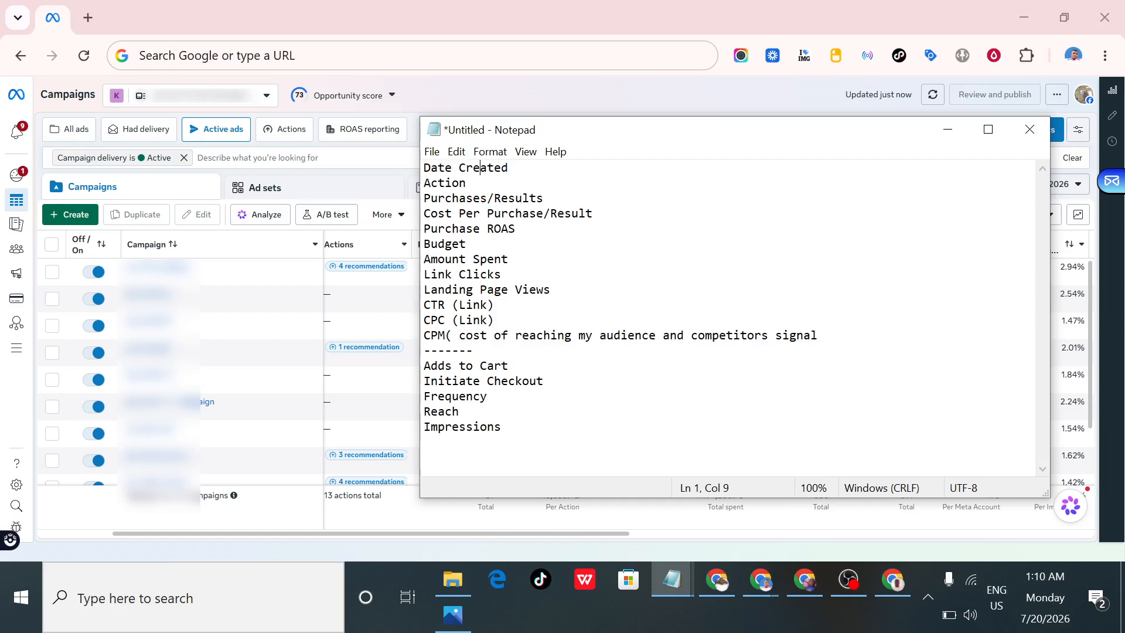
left_click(948, 129)
- Examine the creation date and delivery columns of the active campaigns
left_click_drag(447, 535, 442, 530)
left_click_drag(284, 533, 44, 534)
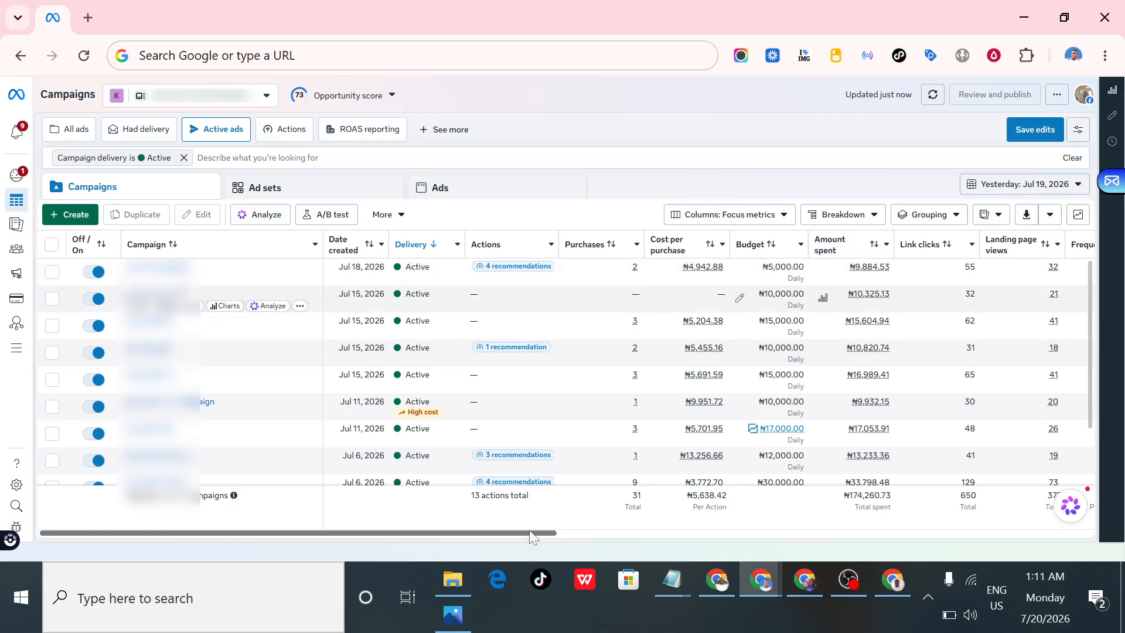
left_click_drag(507, 532, 377, 534)
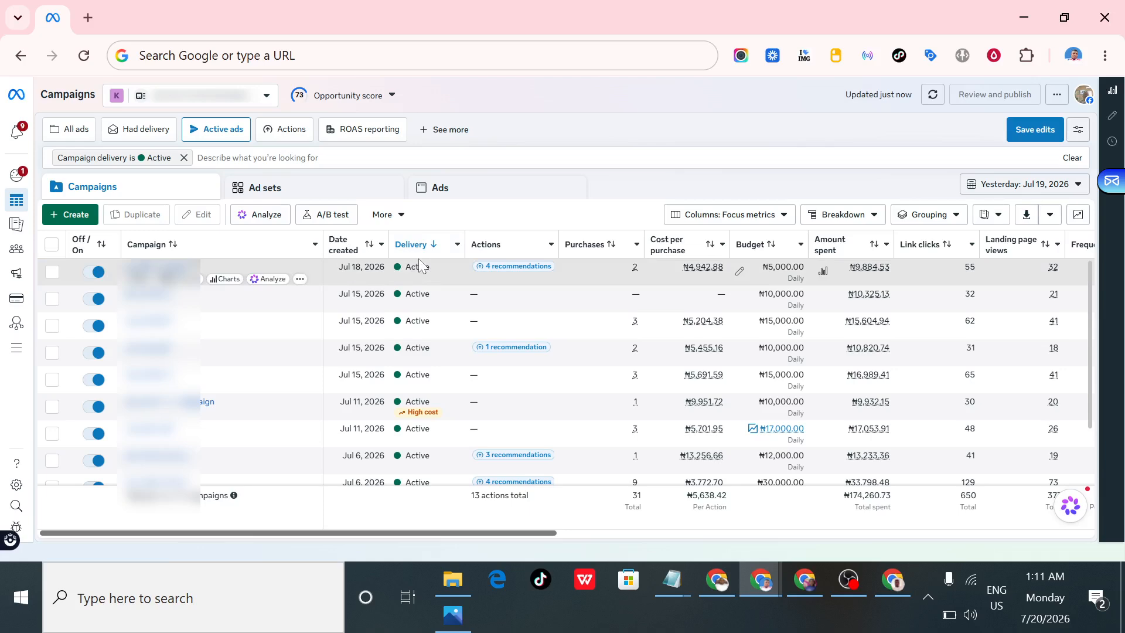
scroll(430, 302, "down", 2)
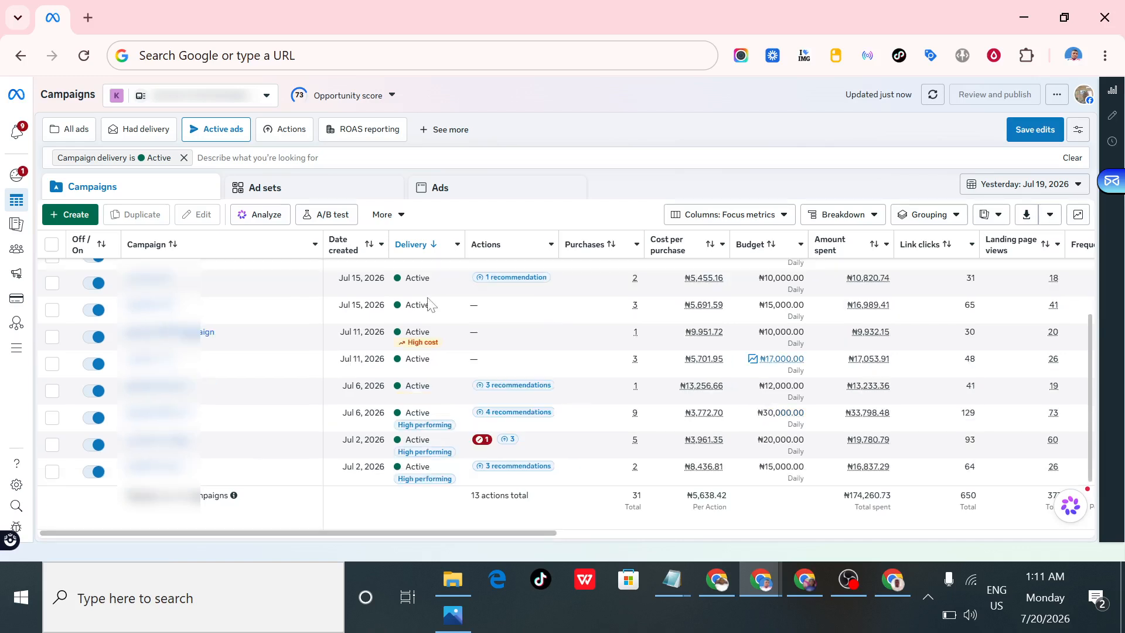
scroll(431, 303, "up", 2)
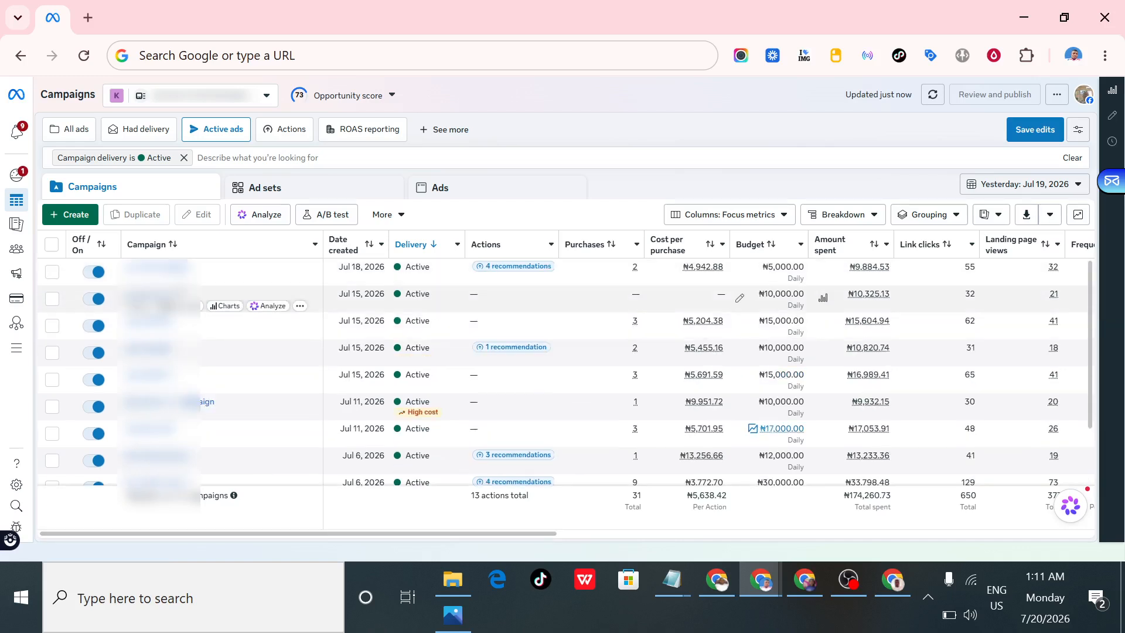
scroll(422, 324, "down", 2)
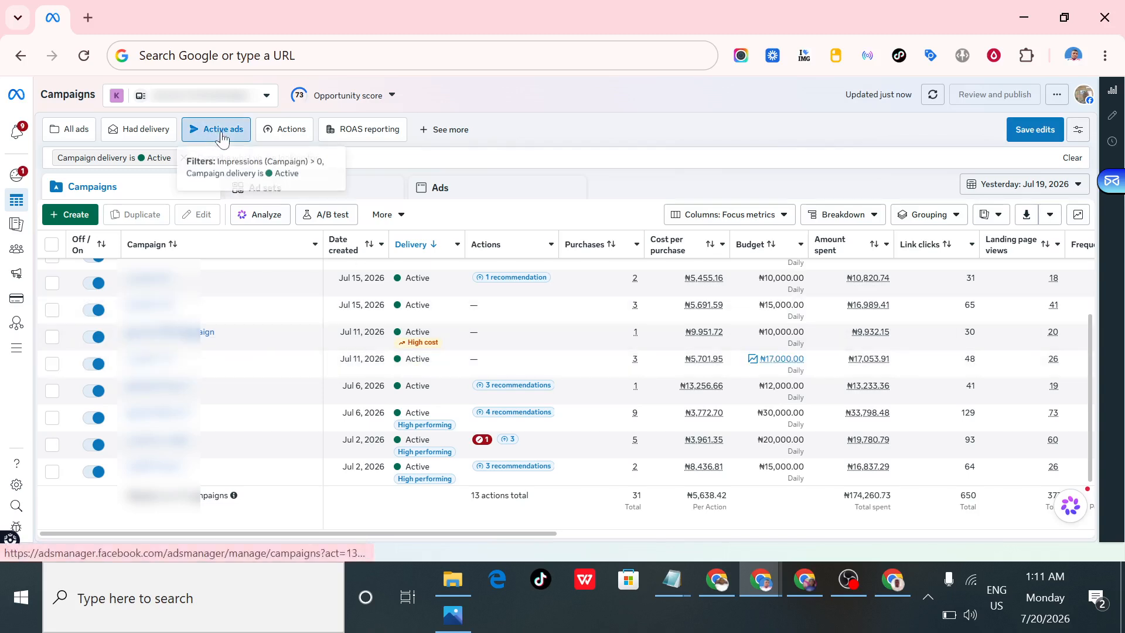
- Switch the campaigns table to the All ads view and compare the delivery status of active and switched-off campaigns
left_click(74, 129)
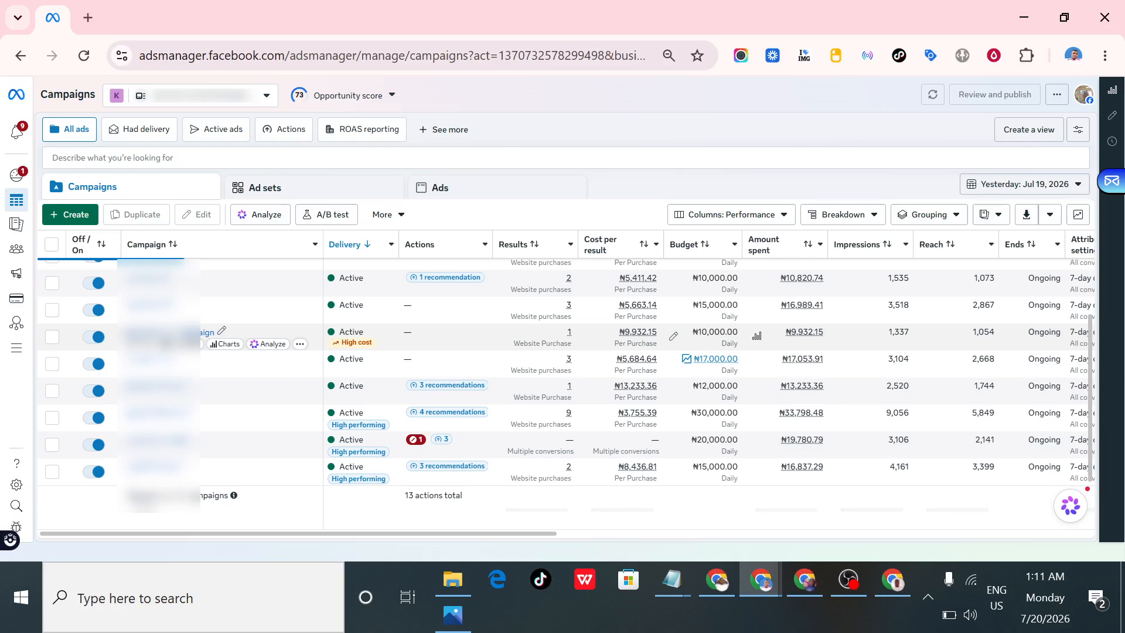
mouse_move(359, 345)
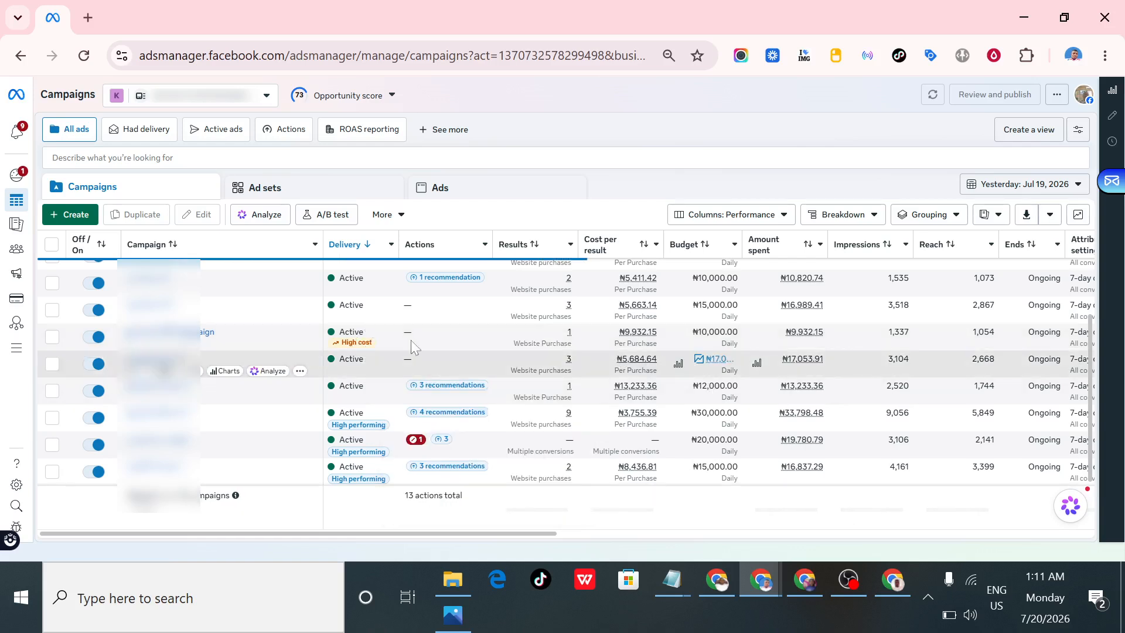
scroll(376, 351, "down", 2)
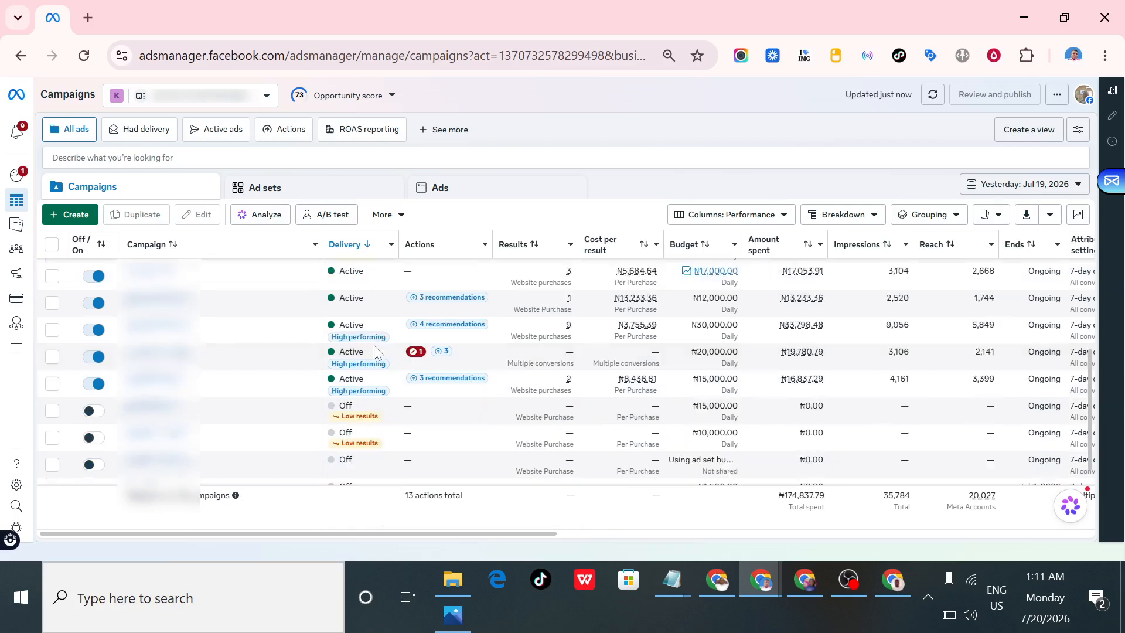
scroll(375, 352, "down", 1)
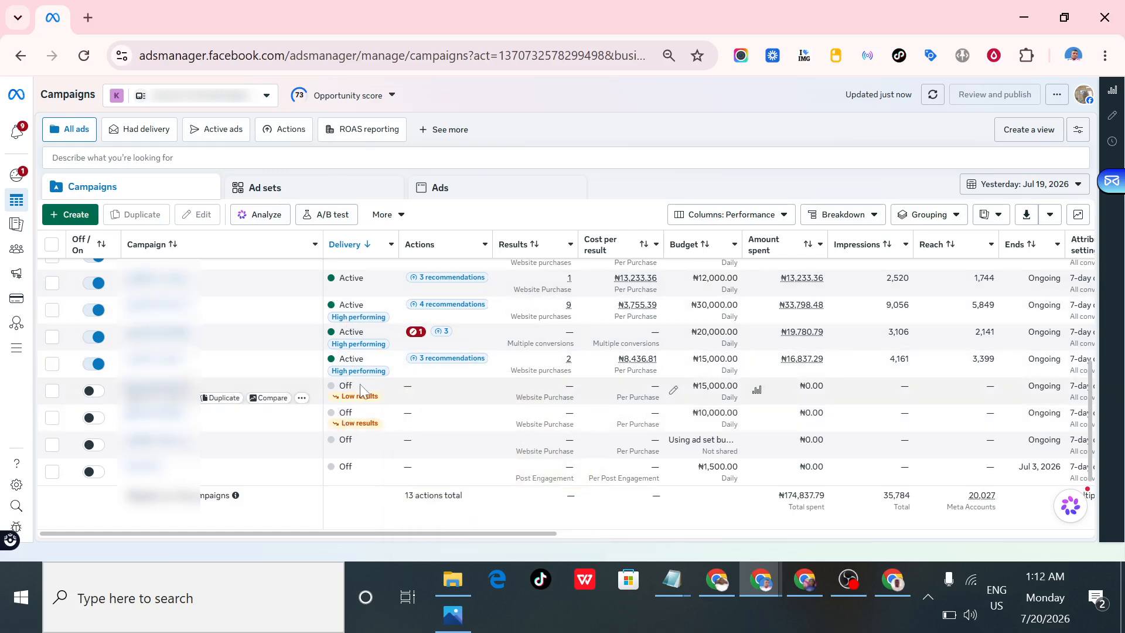
scroll(360, 390, "up", 5)
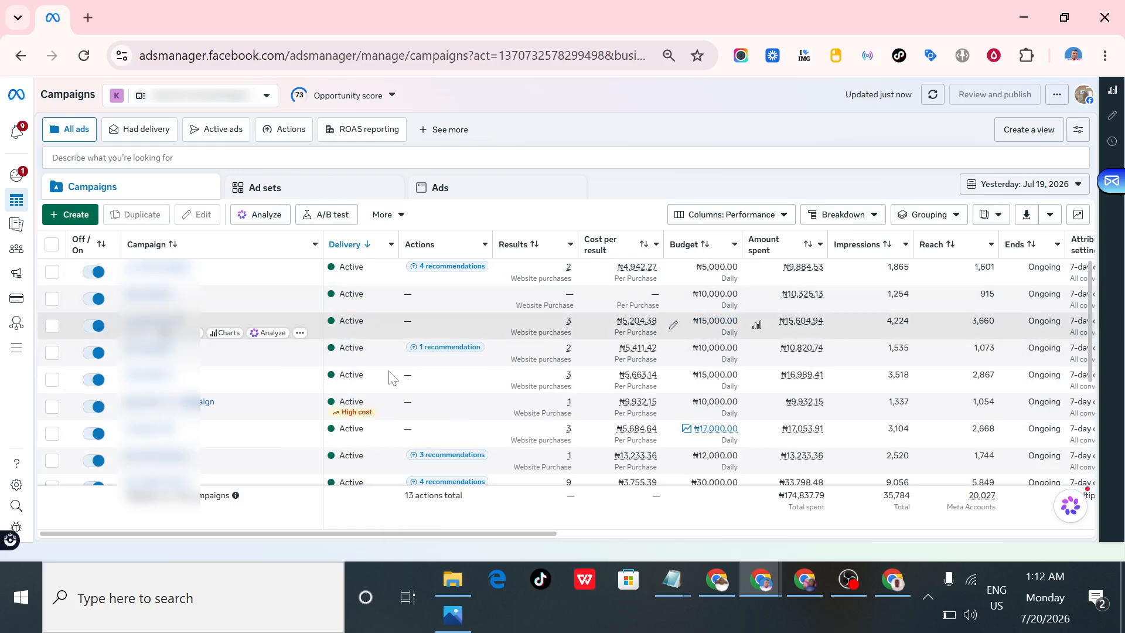
scroll(375, 378, "down", 5)
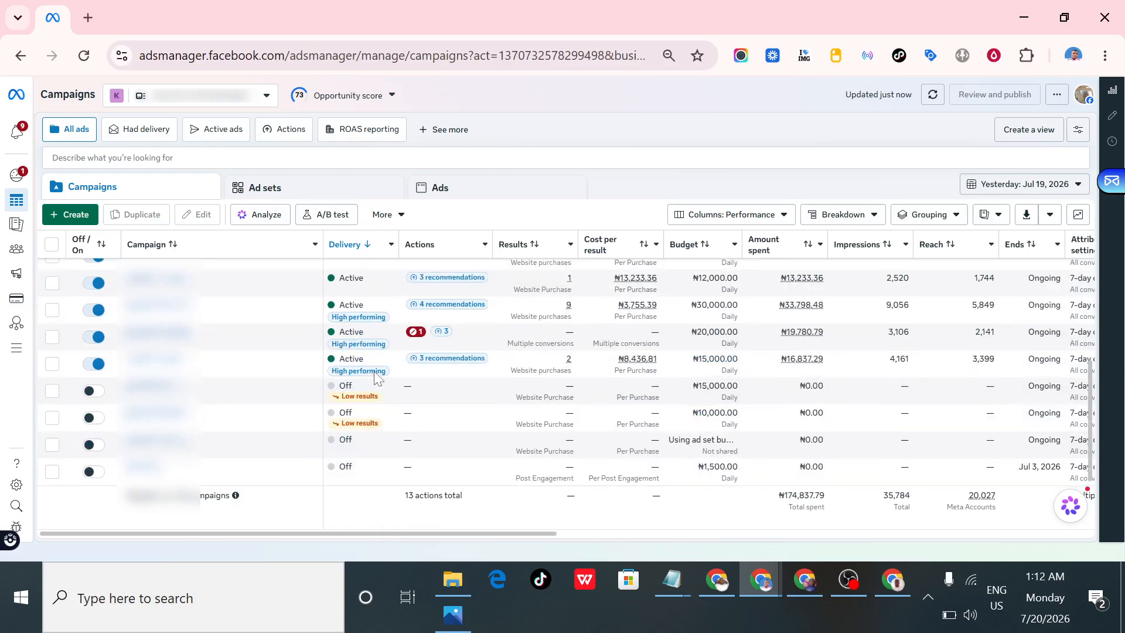
scroll(375, 378, "up", 5)
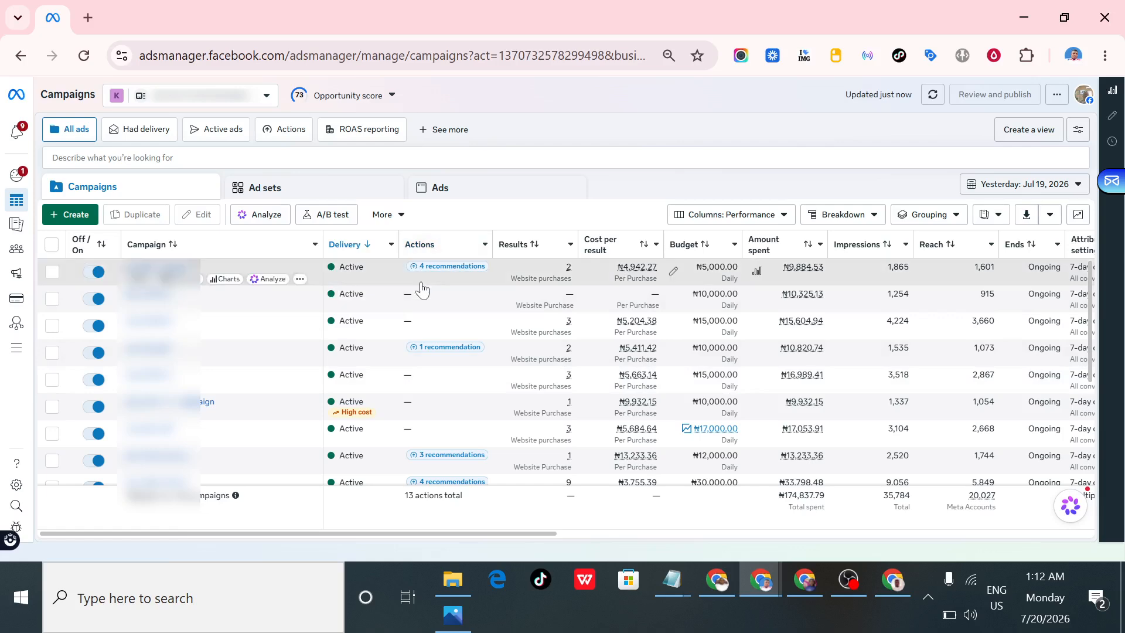
- Inspect the recommendations and errors in the Actions column, including the first campaign's opportunity score details
mouse_move(421, 283)
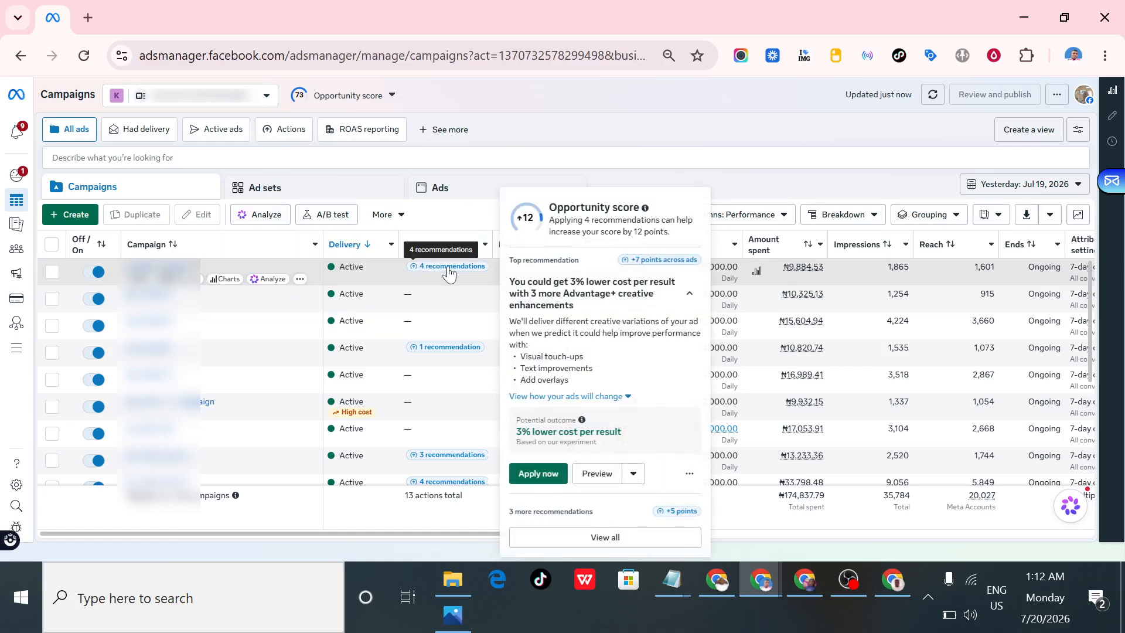
scroll(446, 289, "down", 3)
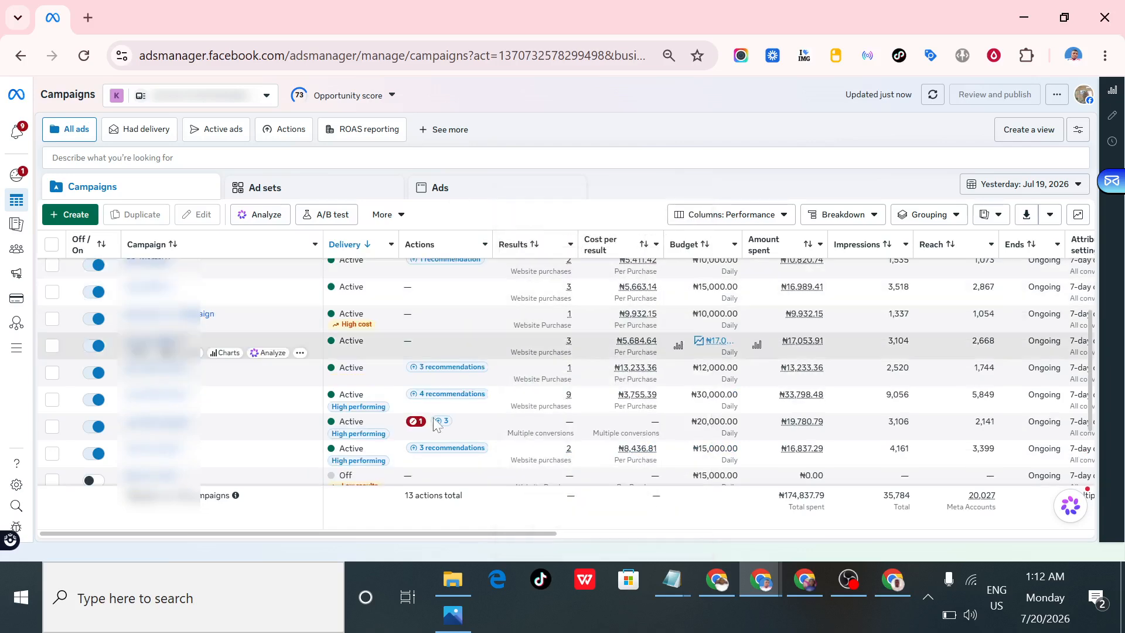
mouse_move(418, 428)
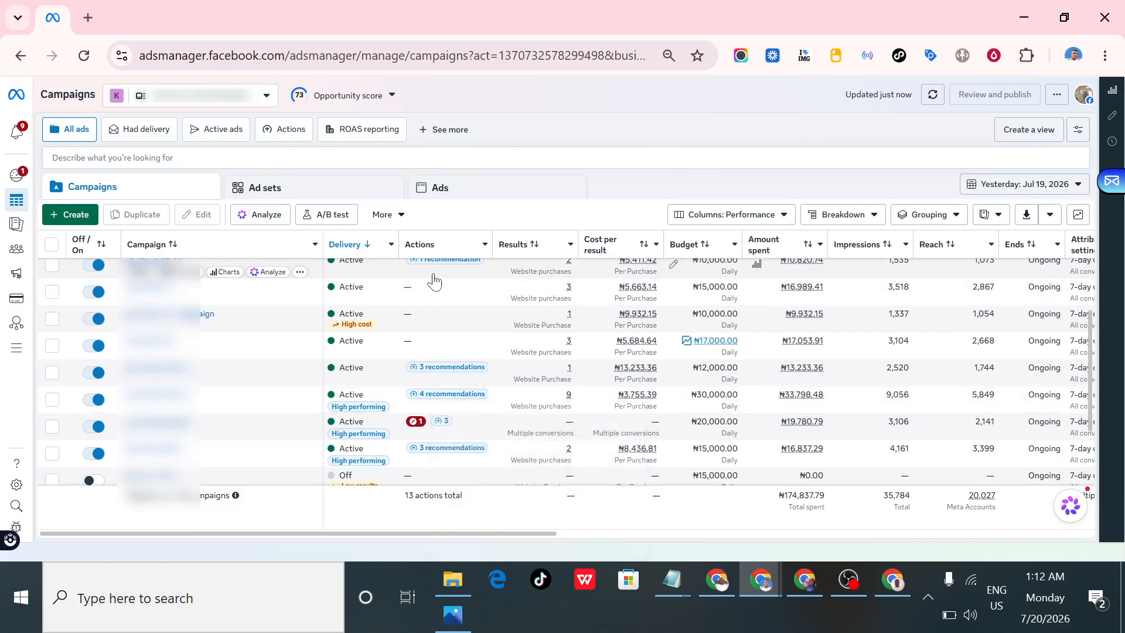
scroll(442, 315, "down", 3)
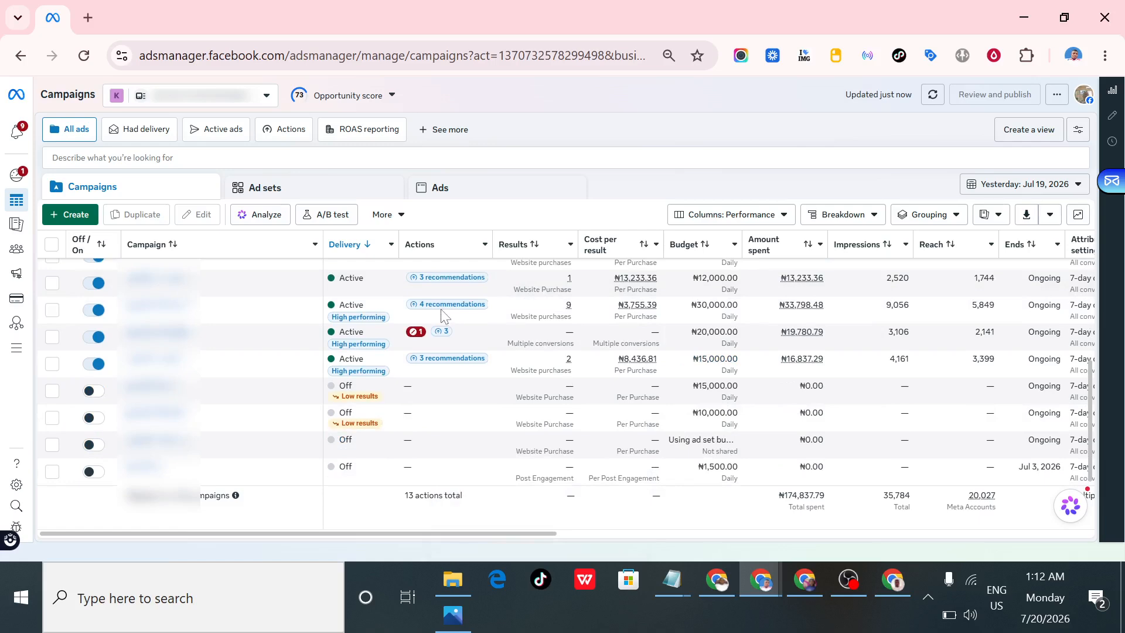
scroll(442, 314, "up", 5)
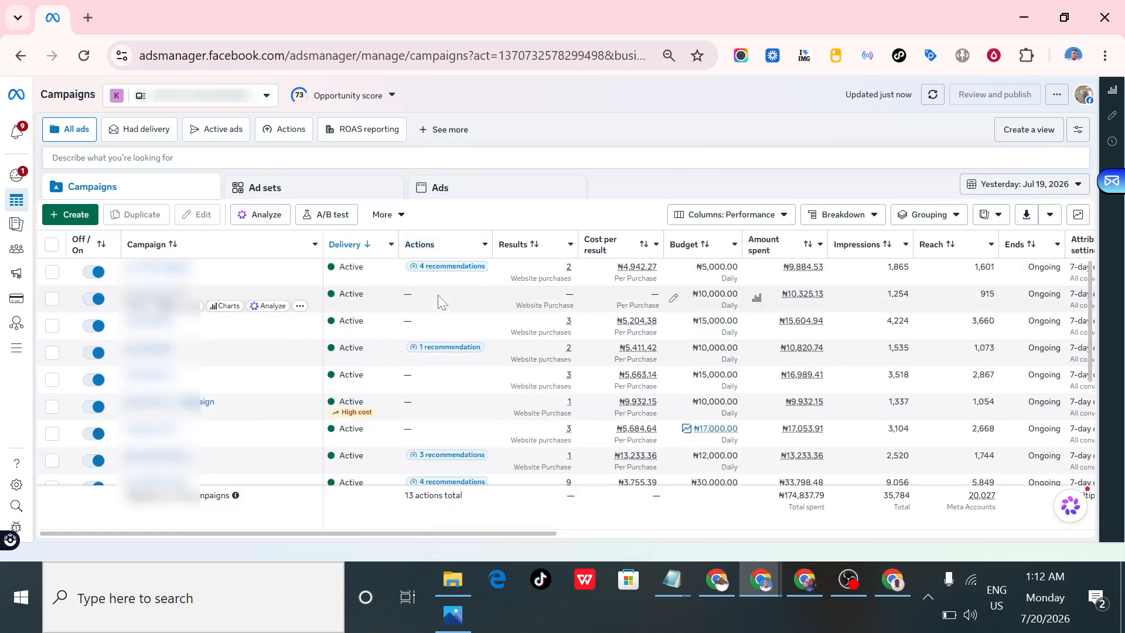
scroll(440, 296, "down", 5)
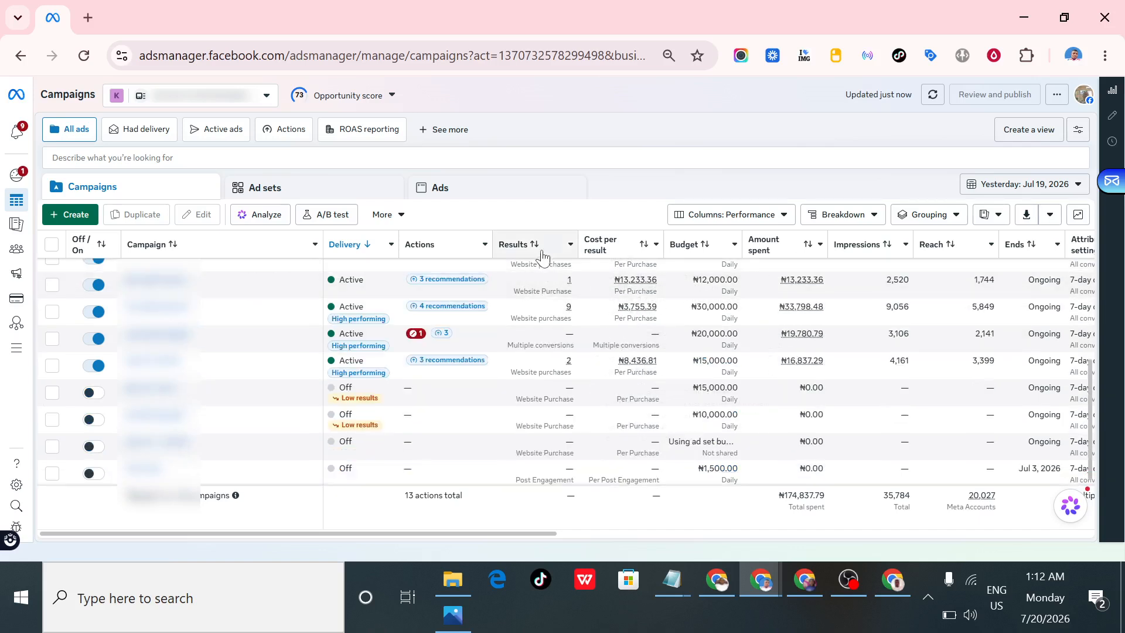
- Examine the Results, Cost per result, Budget and Amount spent columns for the active campaigns, including the metric definitions
mouse_move(529, 257)
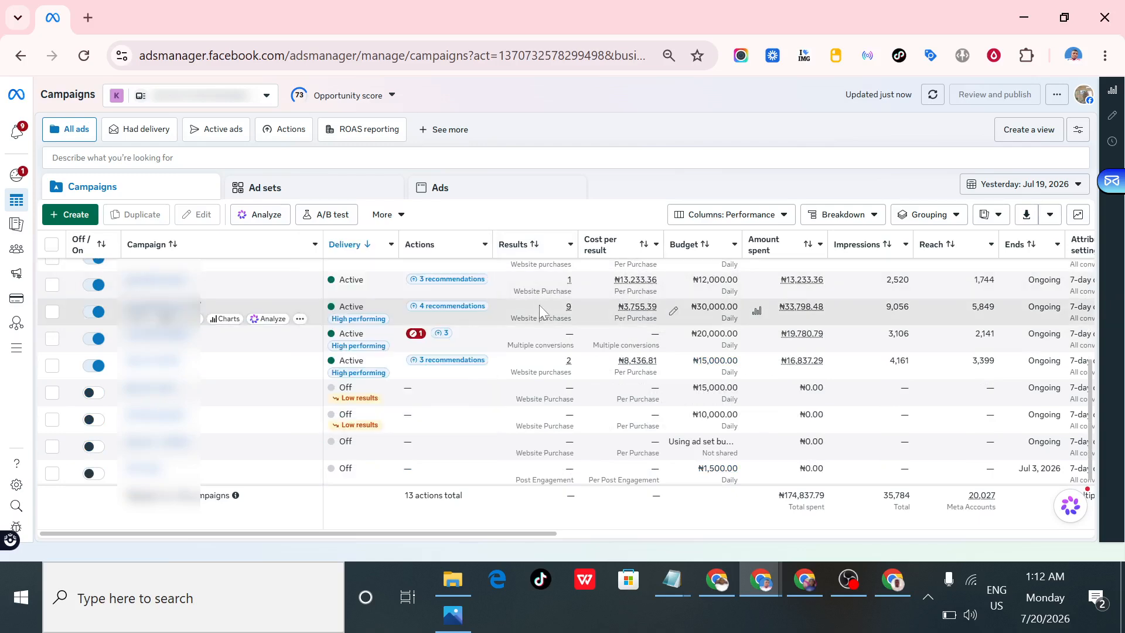
scroll(539, 305, "up", 5)
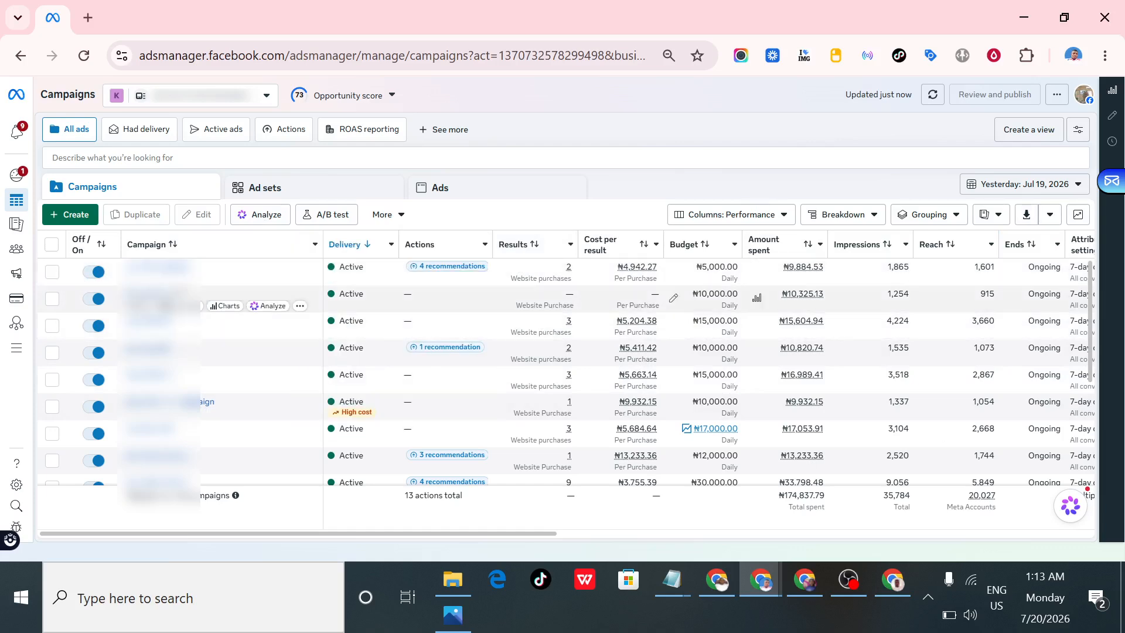
left_click(169, 305)
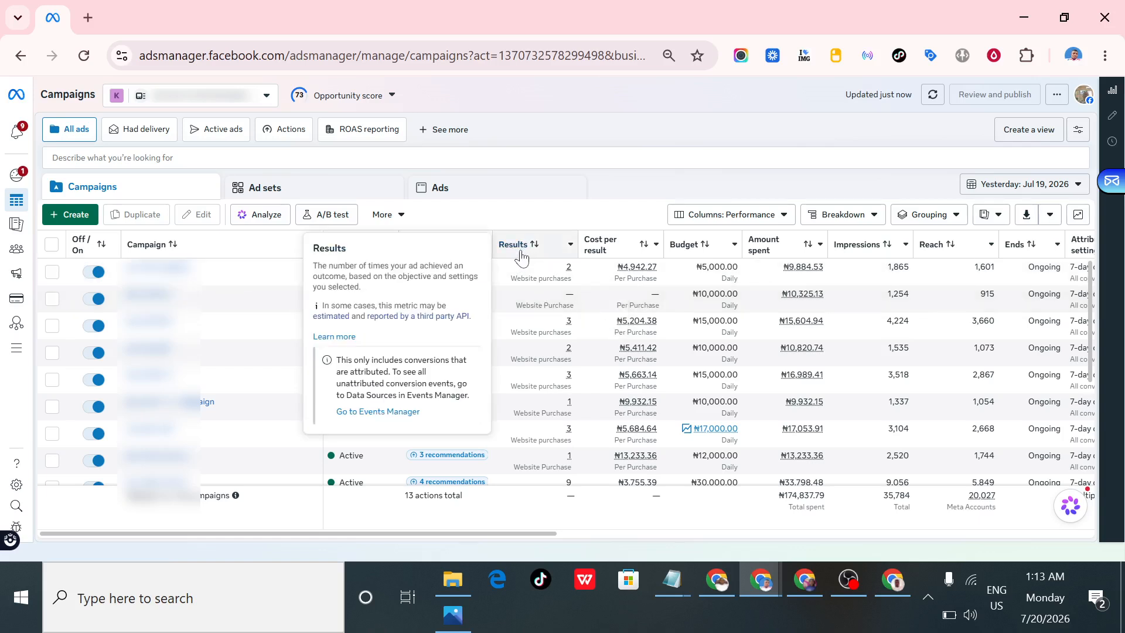
mouse_move(630, 252)
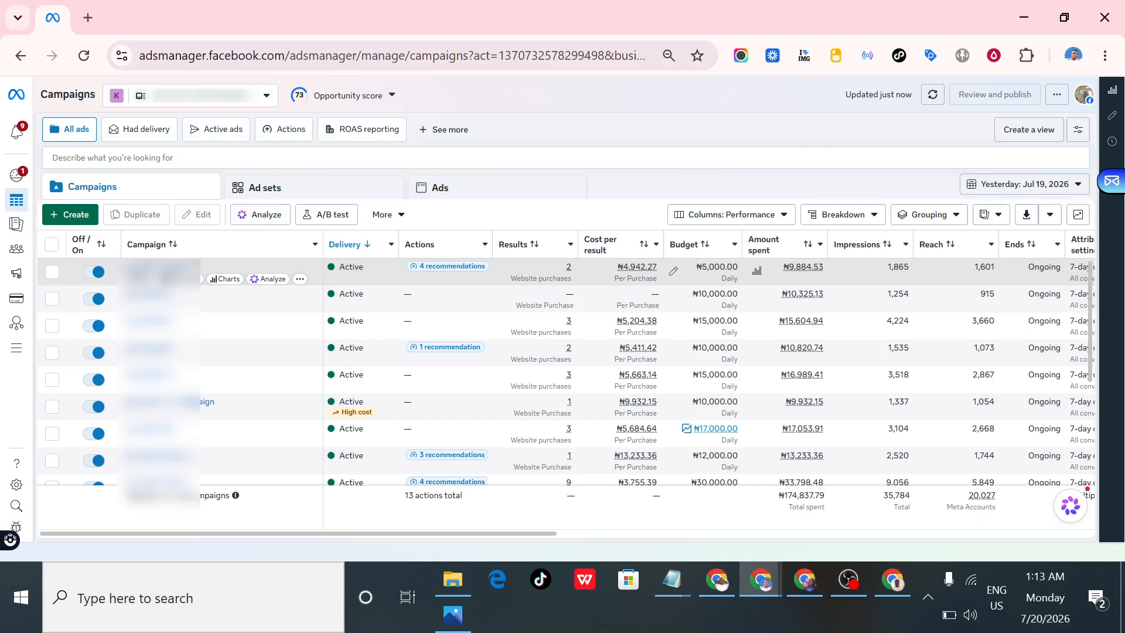
mouse_move(556, 272)
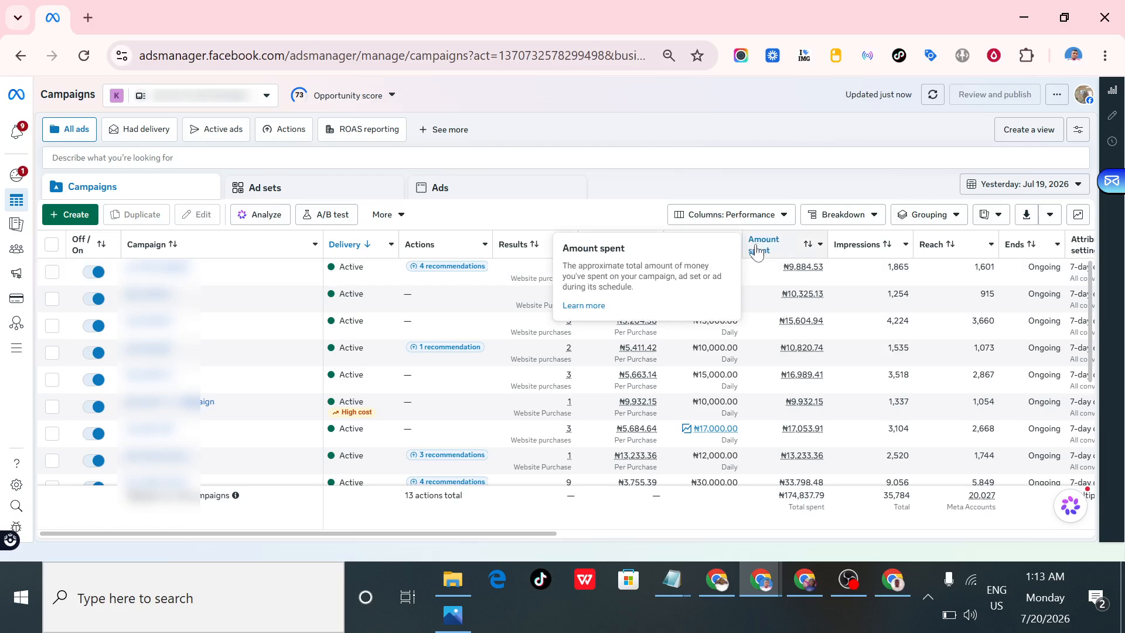
mouse_move(715, 262)
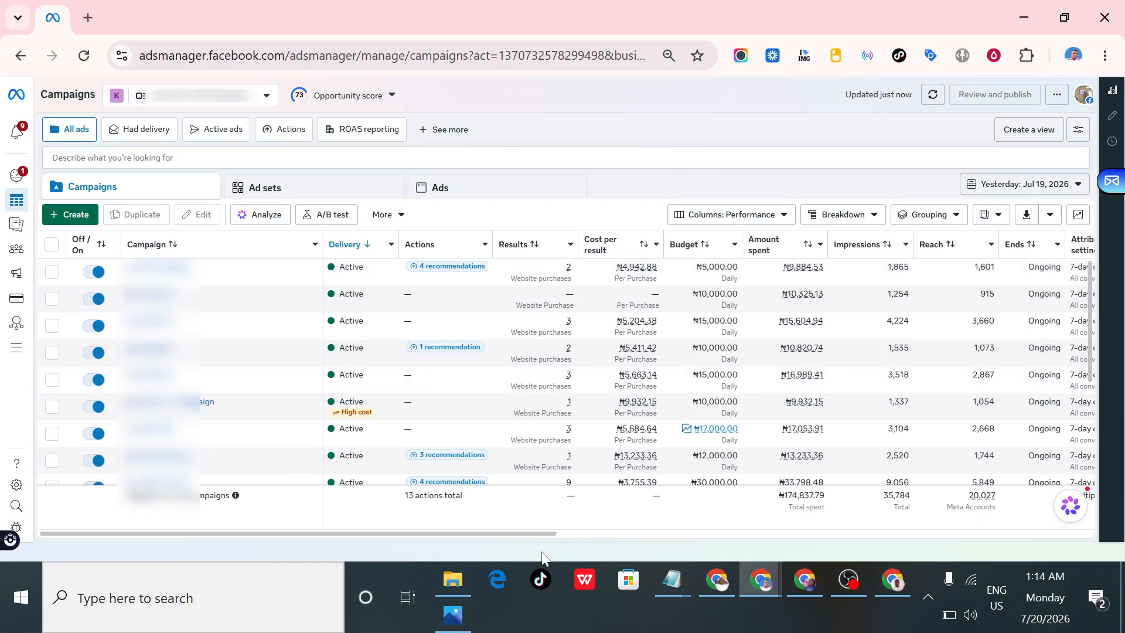
- Switch the campaigns table's column preset to Focus metrics
left_click_drag(536, 533, 567, 536)
left_click(736, 224)
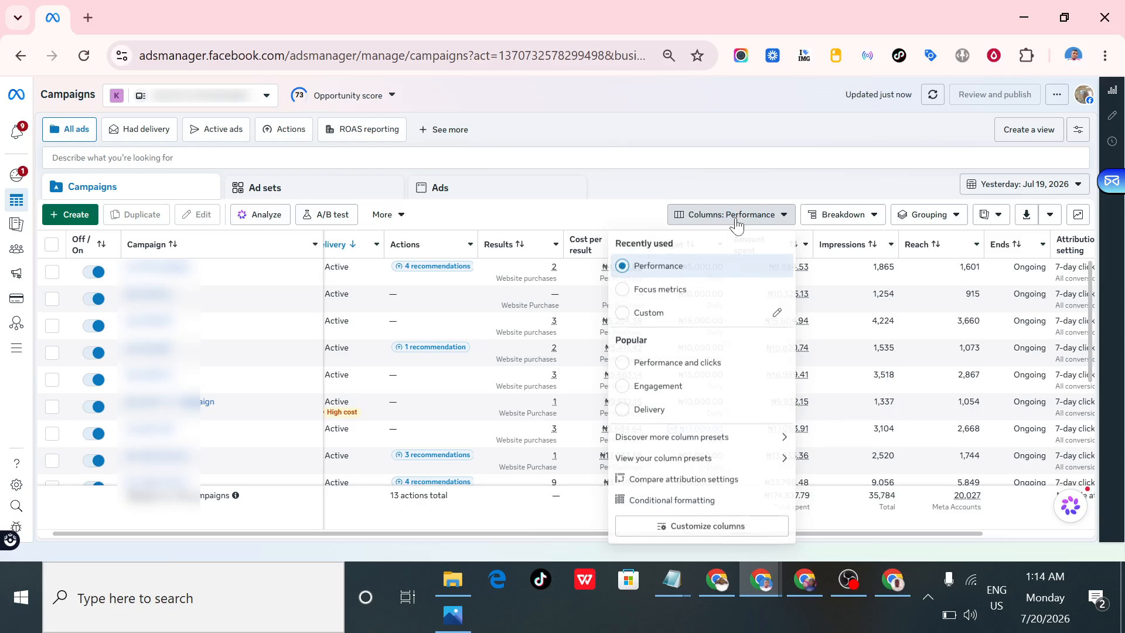
left_click(674, 292)
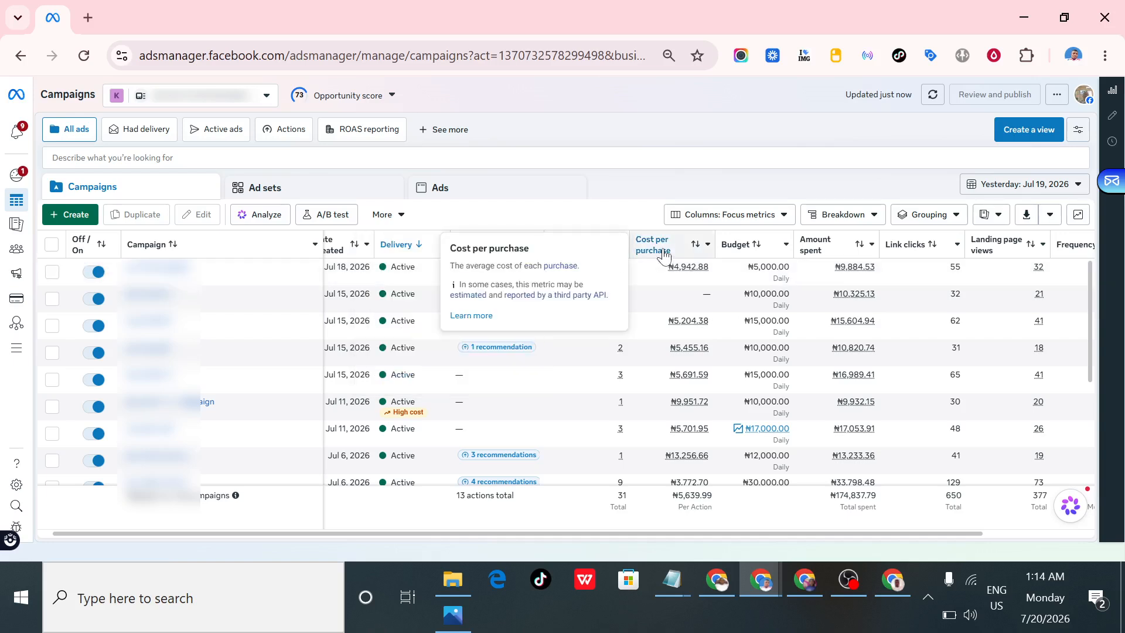
- Examine the amount spent, link clicks and landing page views of the active campaigns
left_click_drag(576, 533, 681, 540)
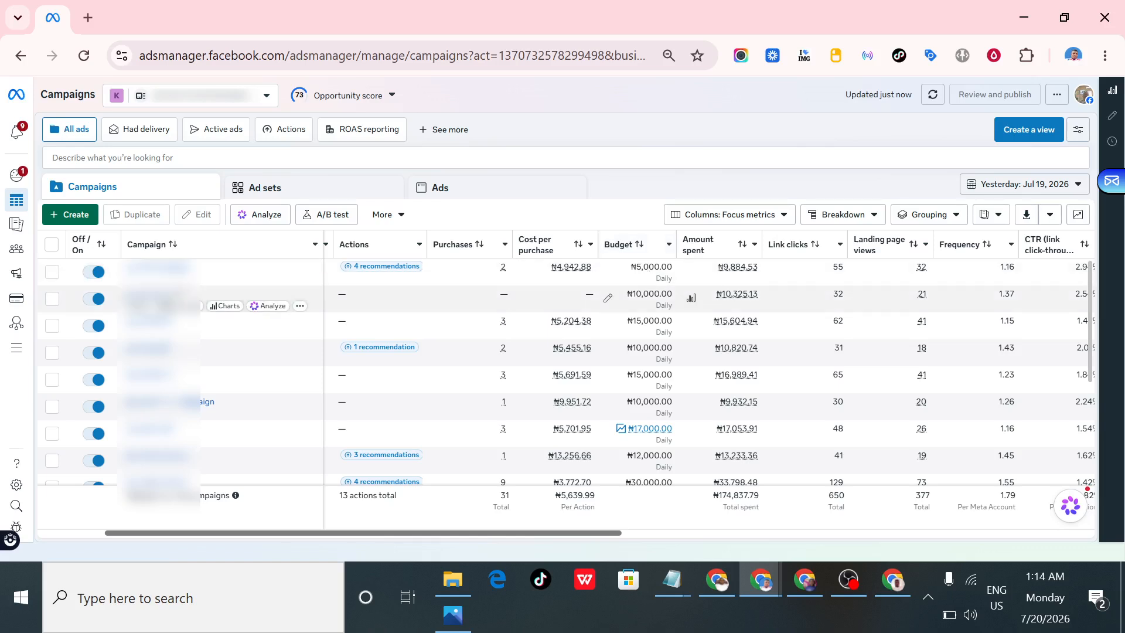
mouse_move(738, 268)
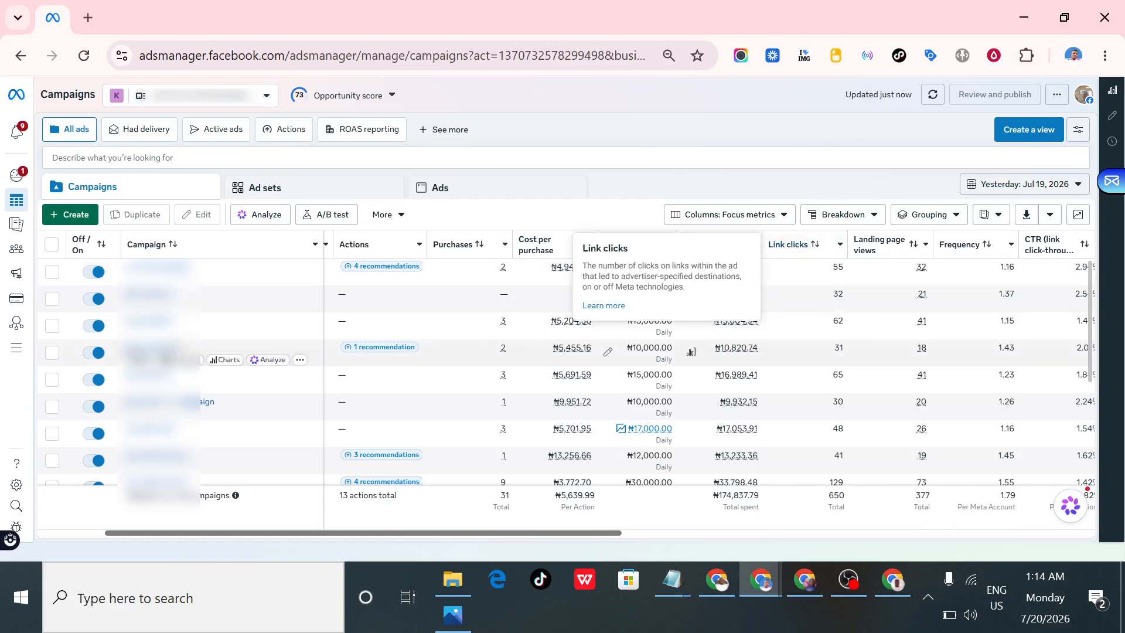
left_click_drag(605, 533, 642, 535)
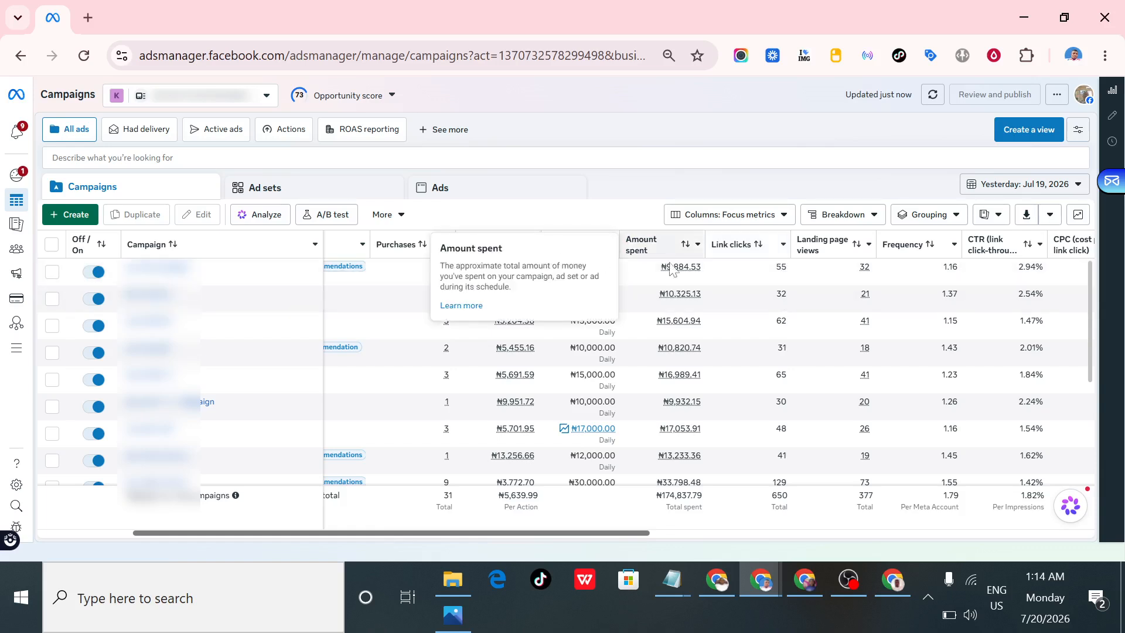
mouse_move(675, 267)
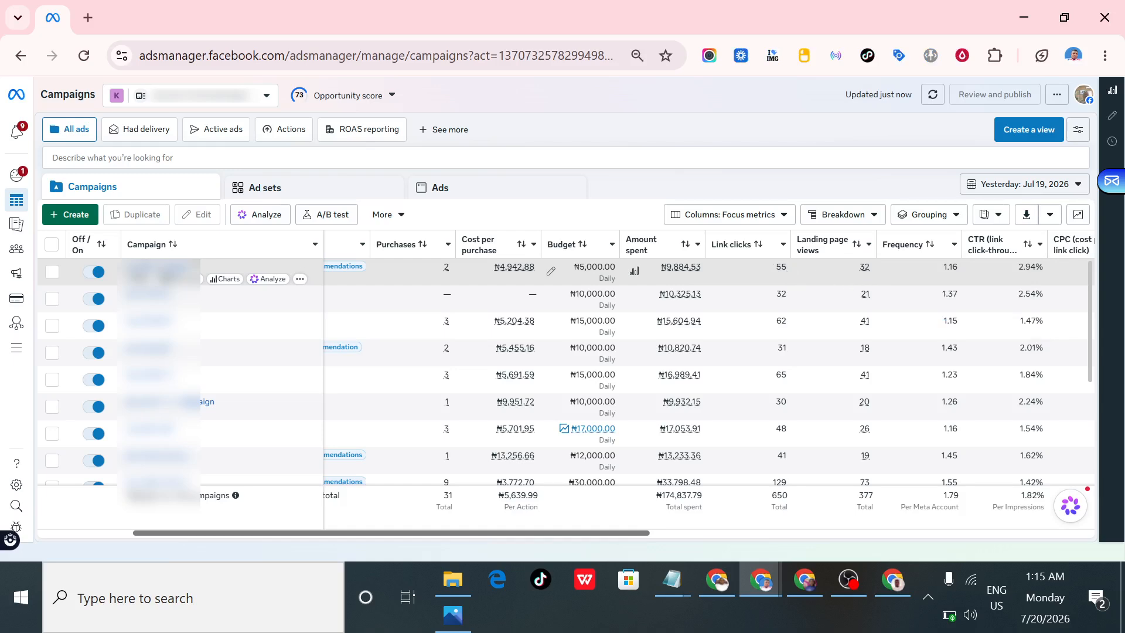
mouse_move(865, 267)
left_click_drag(624, 531, 666, 531)
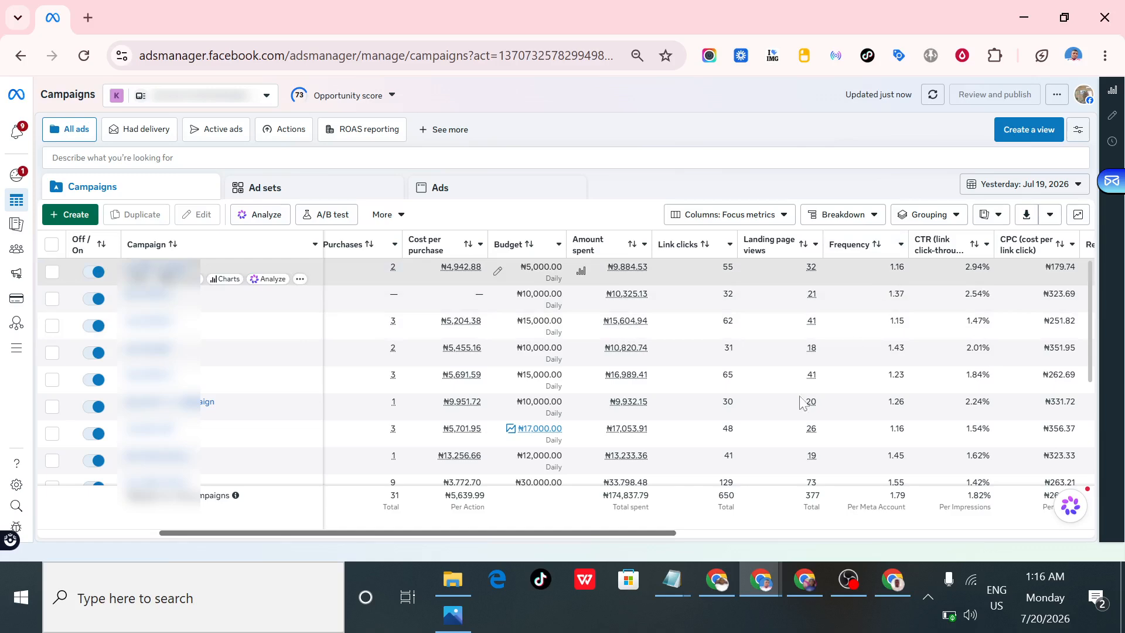
left_click_drag(646, 538, 757, 538)
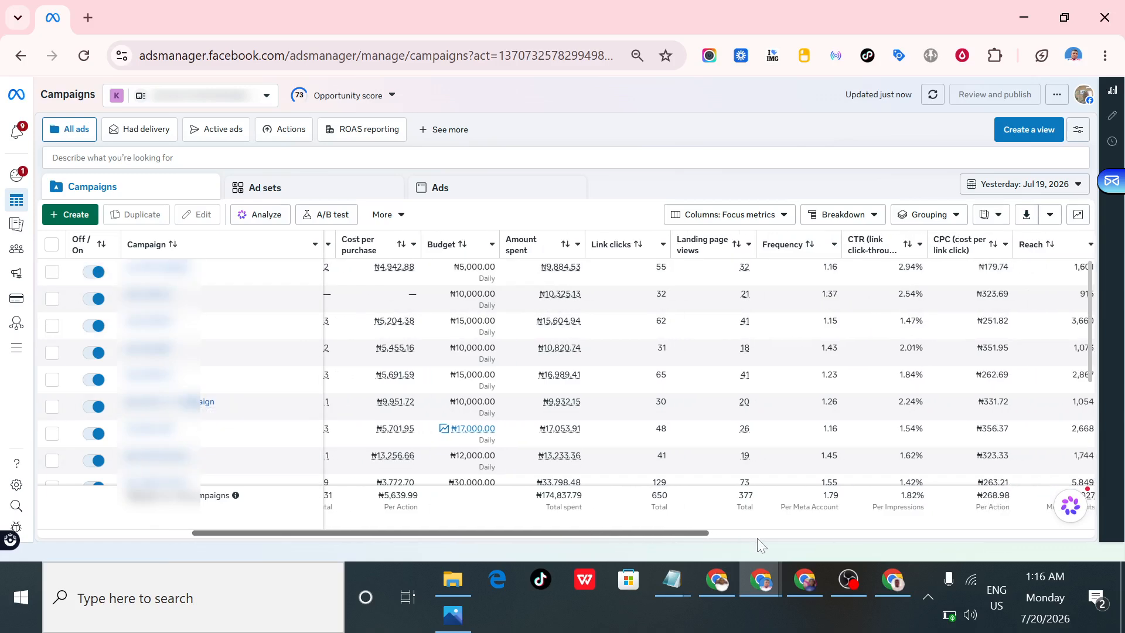
- Examine the Frequency column and compare the link click-through rates across all campaigns
mouse_move(773, 248)
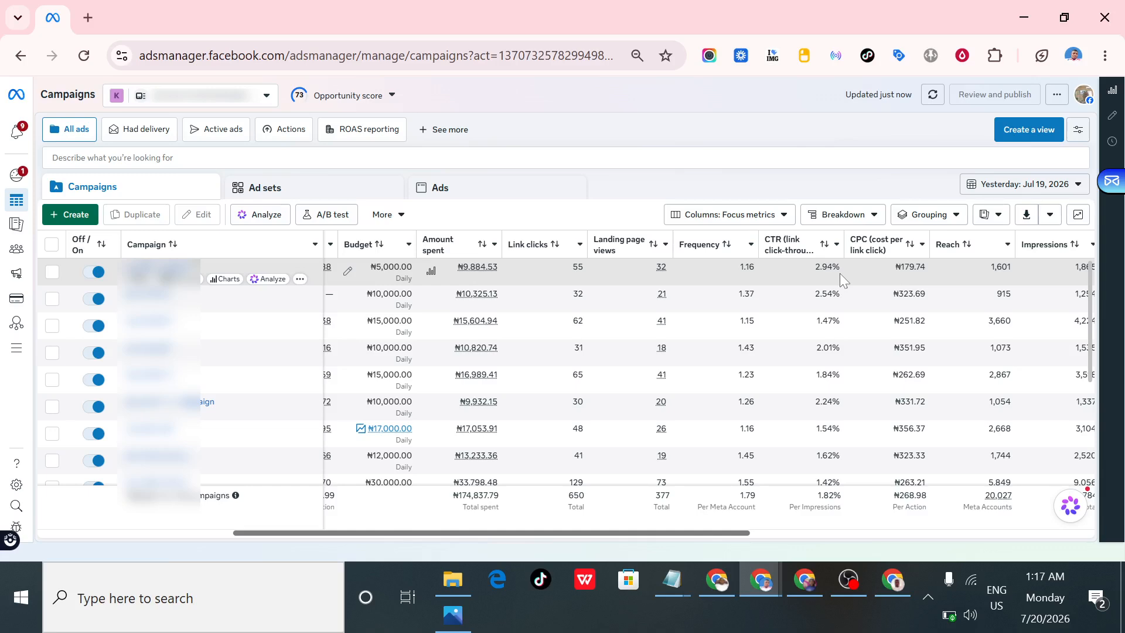
scroll(829, 346, "down", 2)
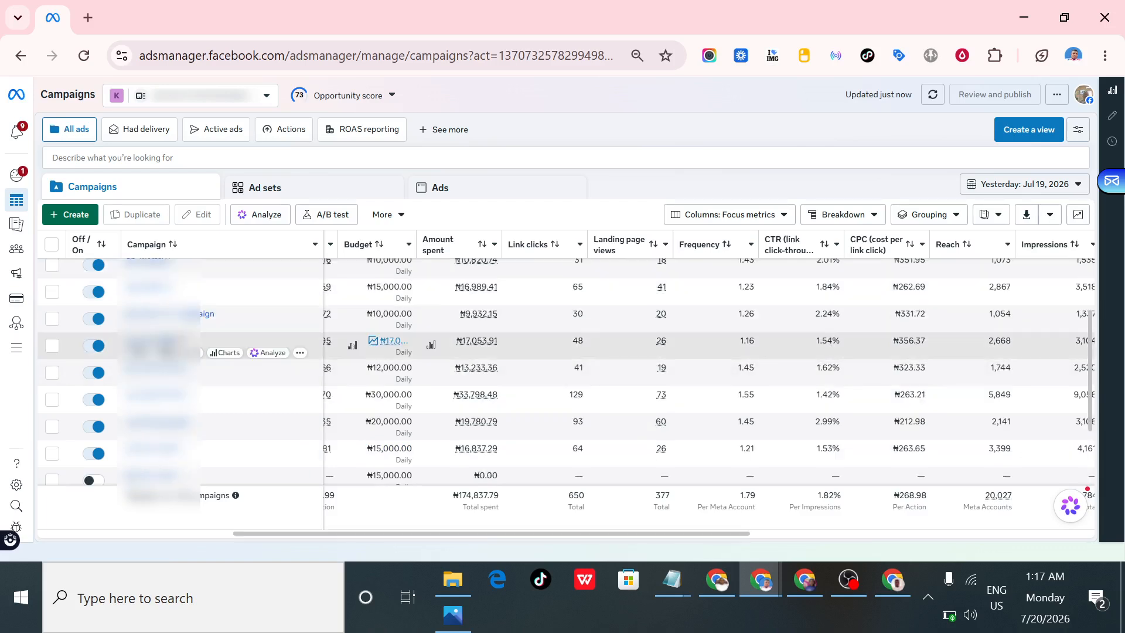
scroll(827, 342, "up", 3)
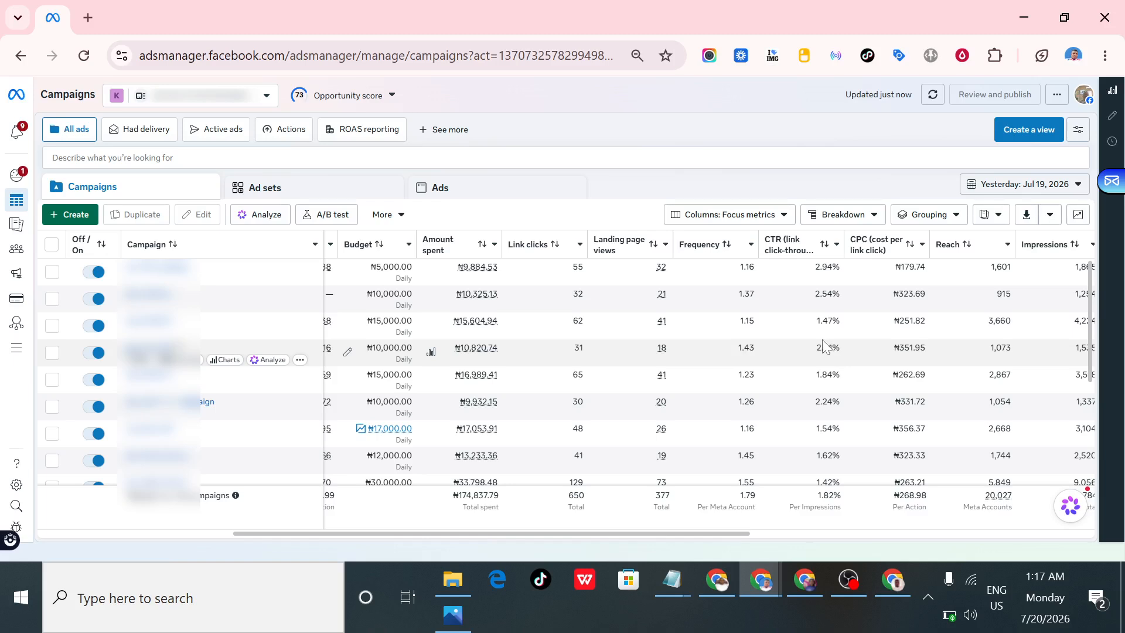
scroll(810, 347, "down", 2)
scroll(822, 348, "down", 2)
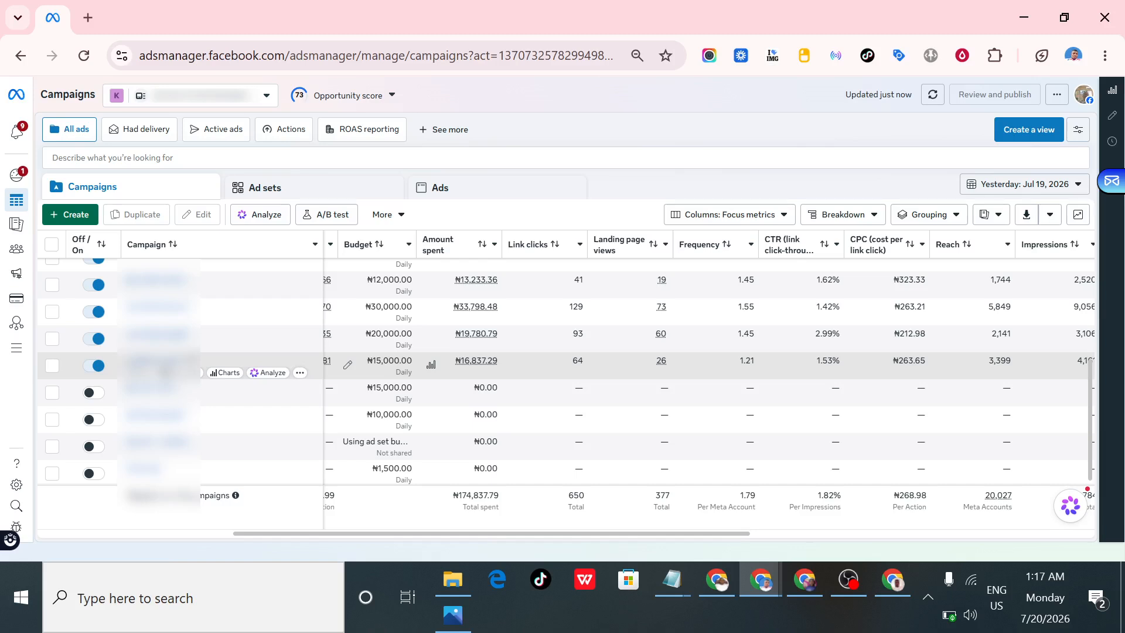
scroll(822, 357, "up", 5)
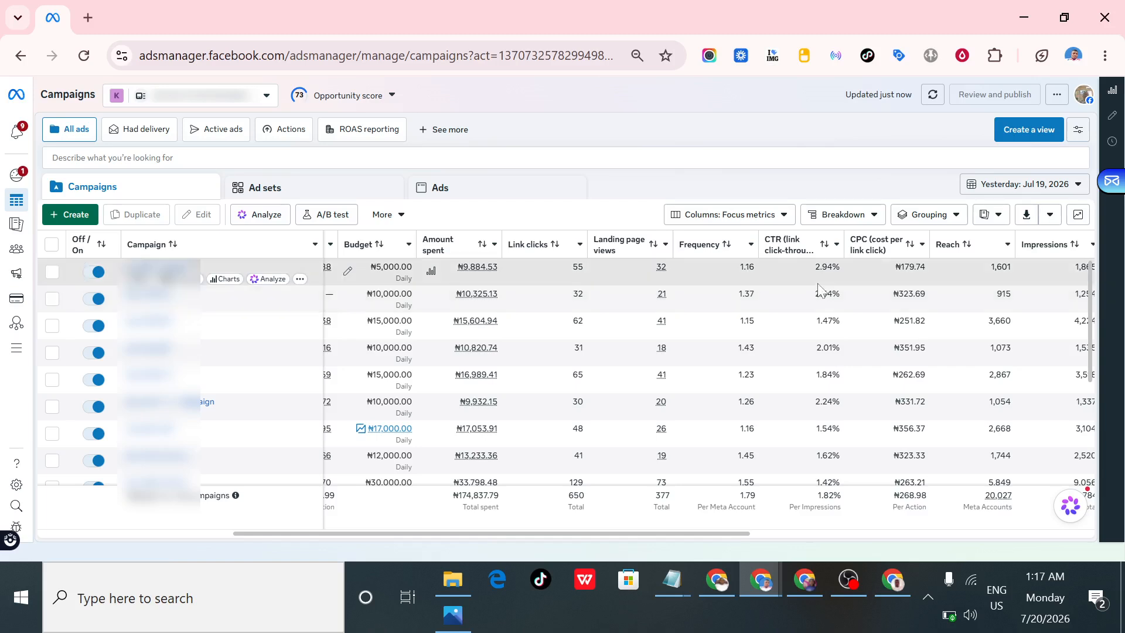
- Examine the cost per link click alongside the click-through rate across the campaigns
mouse_move(778, 259)
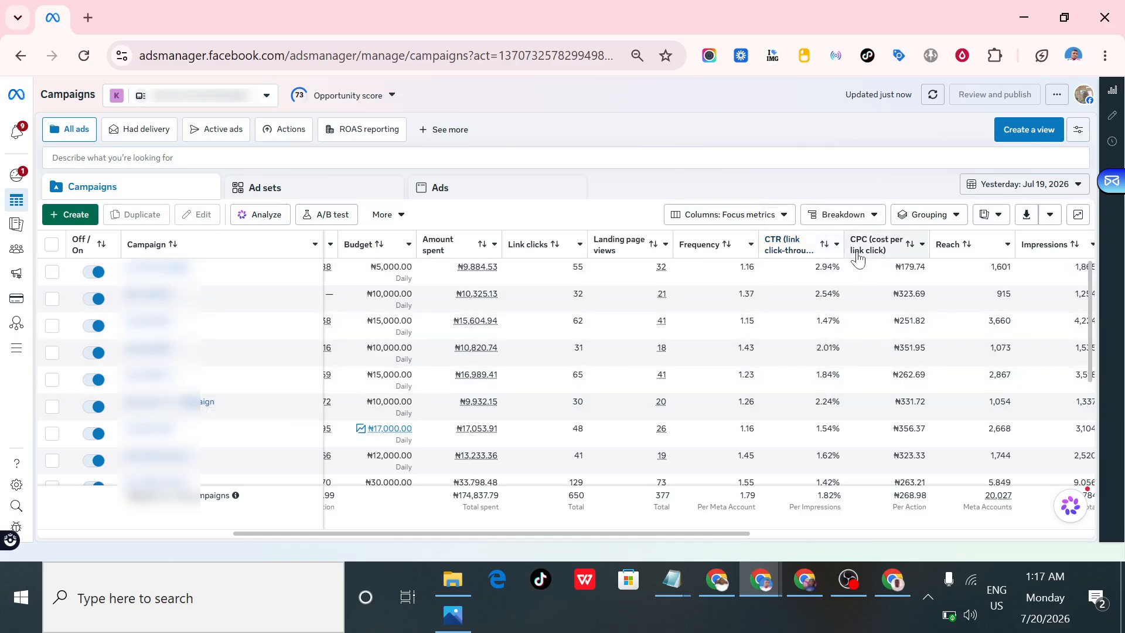
mouse_move(856, 258)
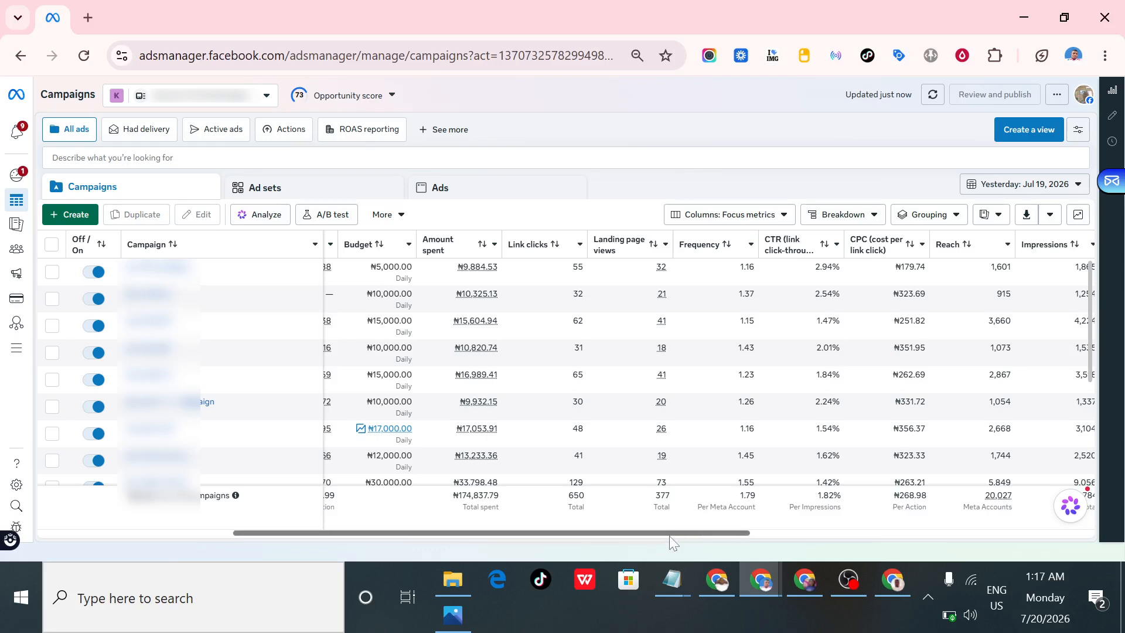
scroll(721, 544, "right", 1)
scroll(746, 477, "right", 3)
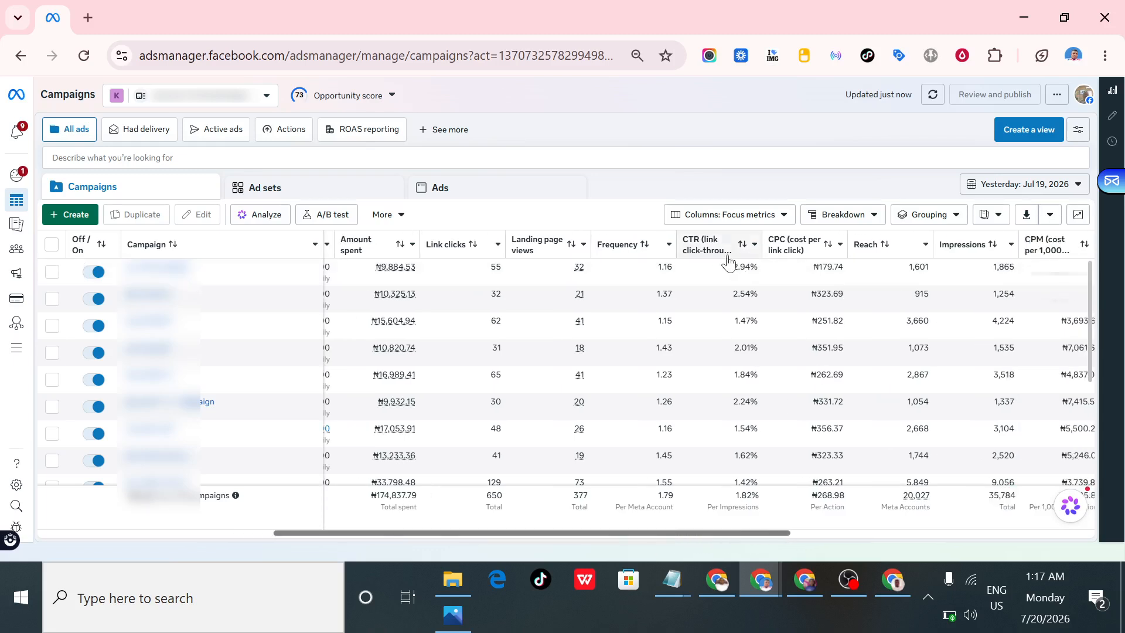
mouse_move(731, 258)
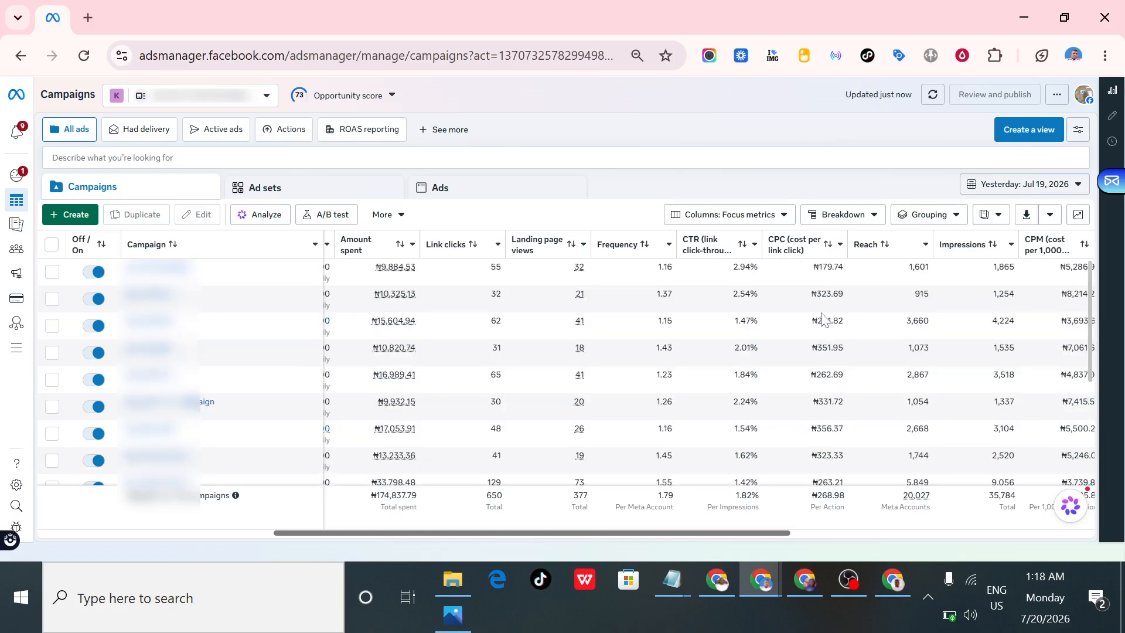
scroll(824, 319, "down", 2)
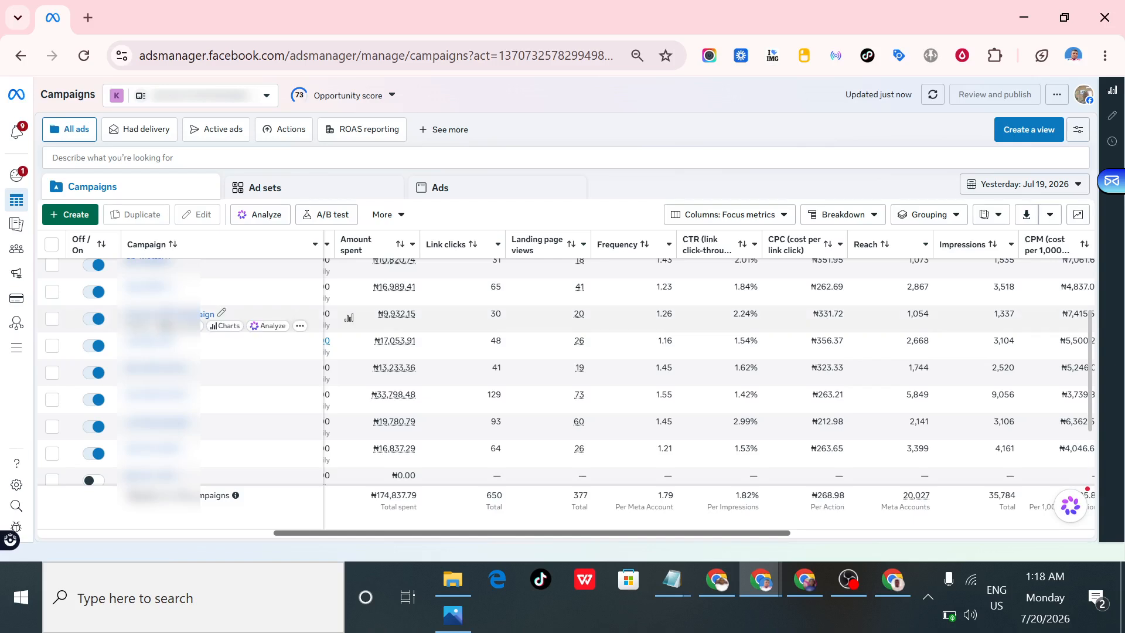
scroll(820, 318, "up", 2)
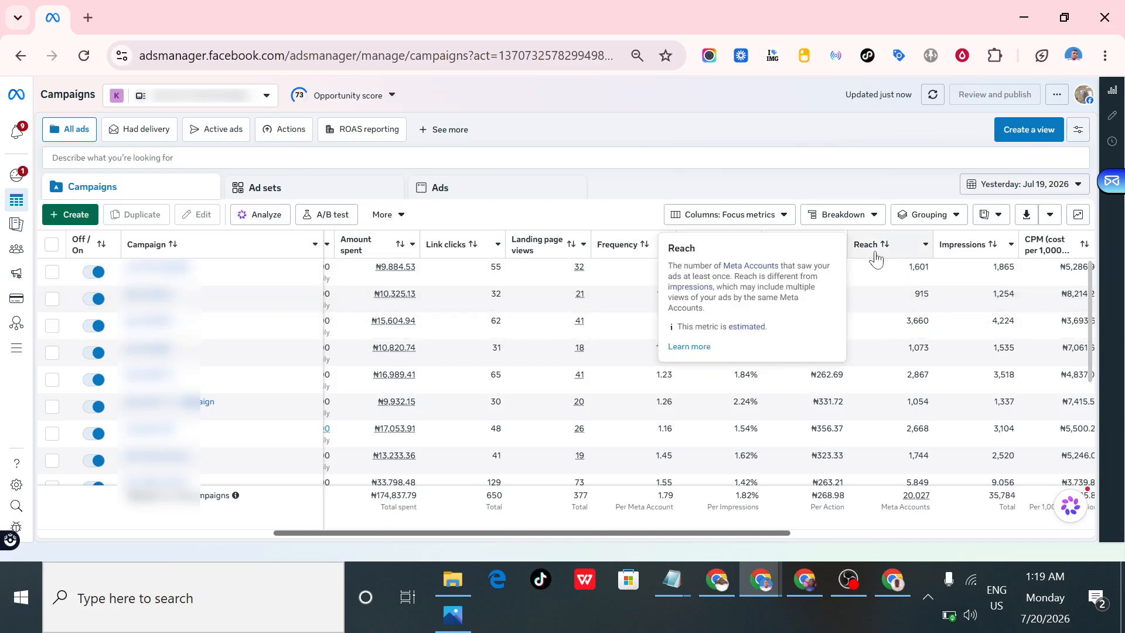
- Highlight the first campaign's impressions value and examine the Impressions, CPM and video play columns
double_click(988, 269)
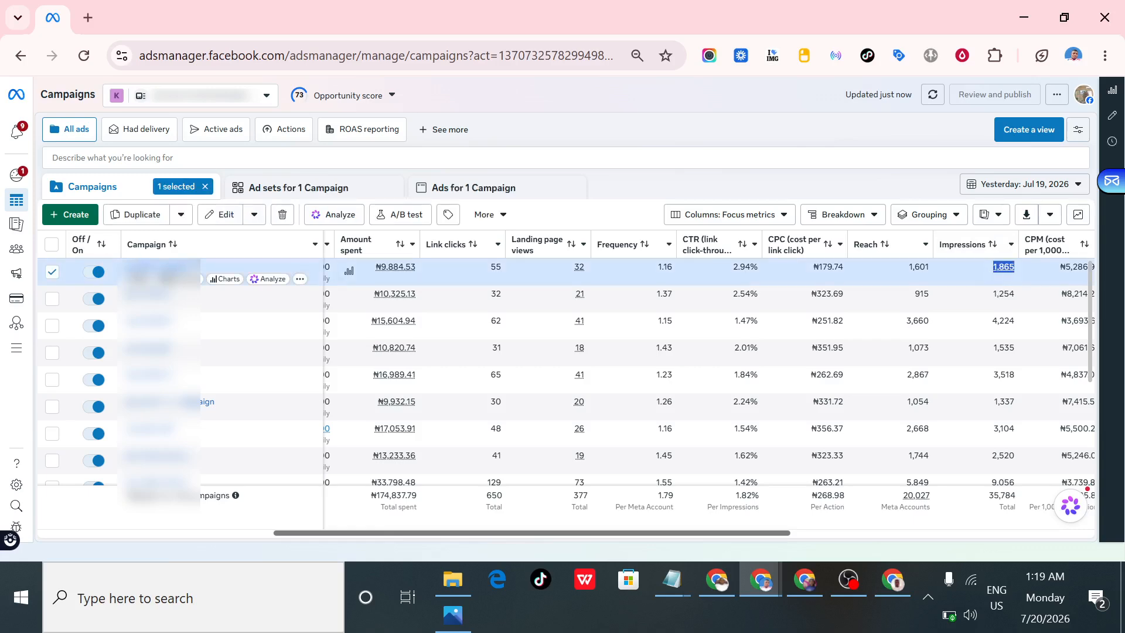
left_click(350, 271)
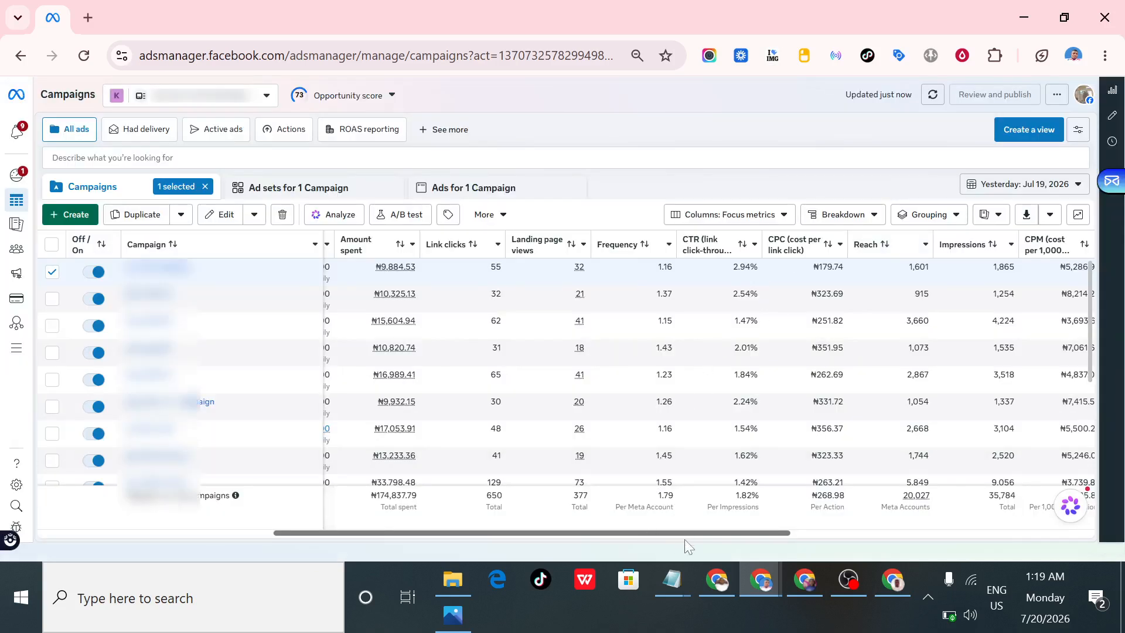
scroll(684, 539, "right", 1)
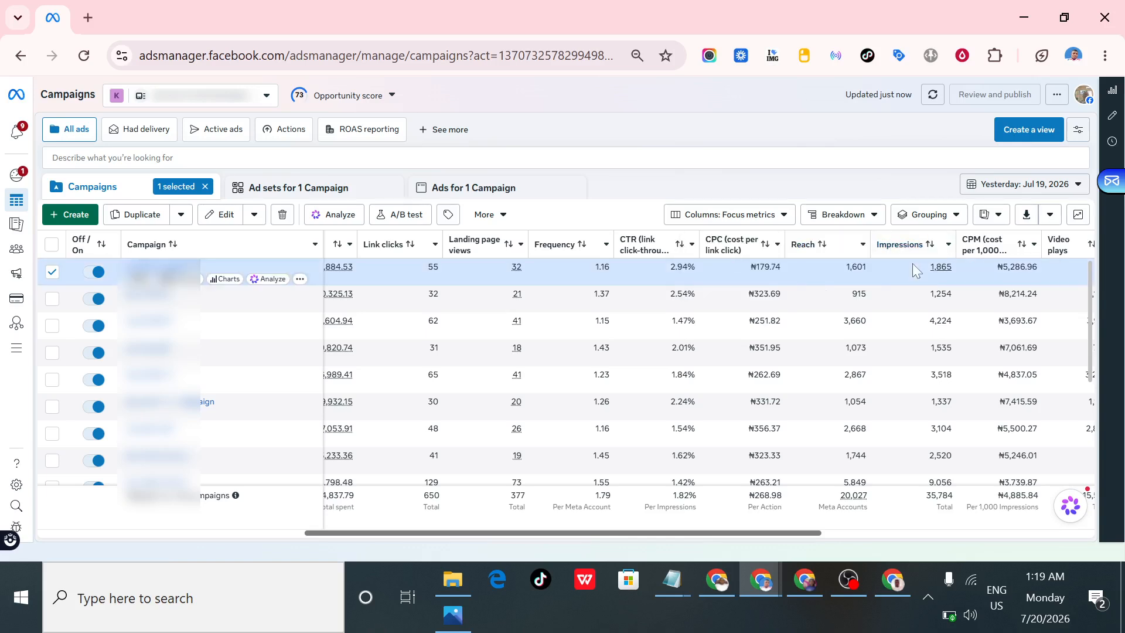
mouse_move(925, 259)
mouse_move(977, 249)
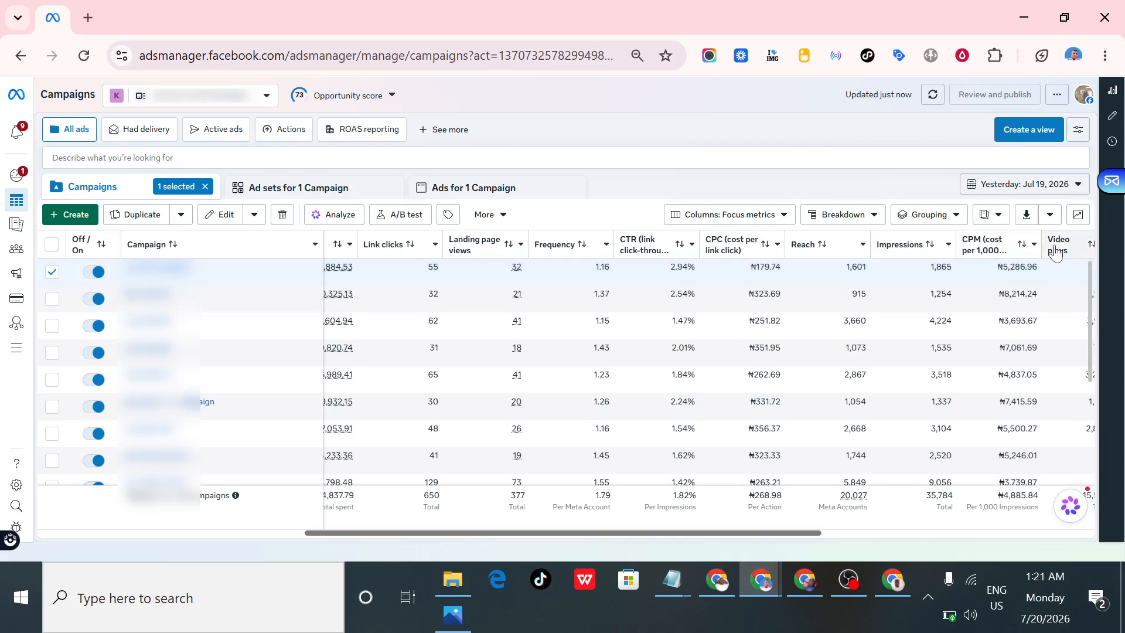
scroll(699, 535, "right", 3)
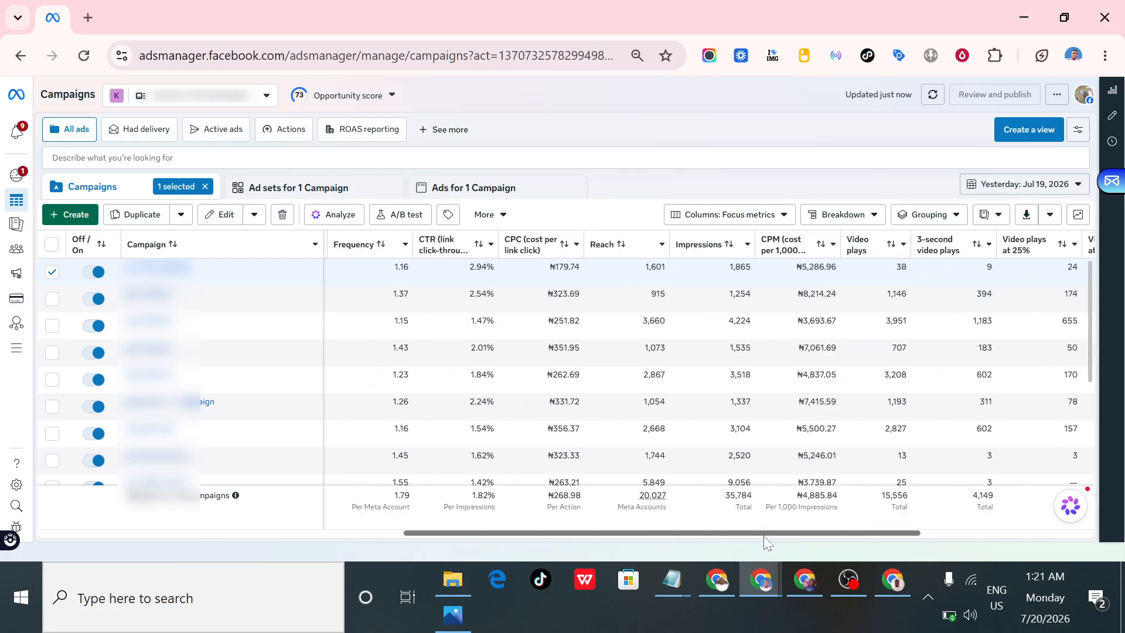
scroll(914, 537, "right", 2)
scroll(947, 537, "left", 4)
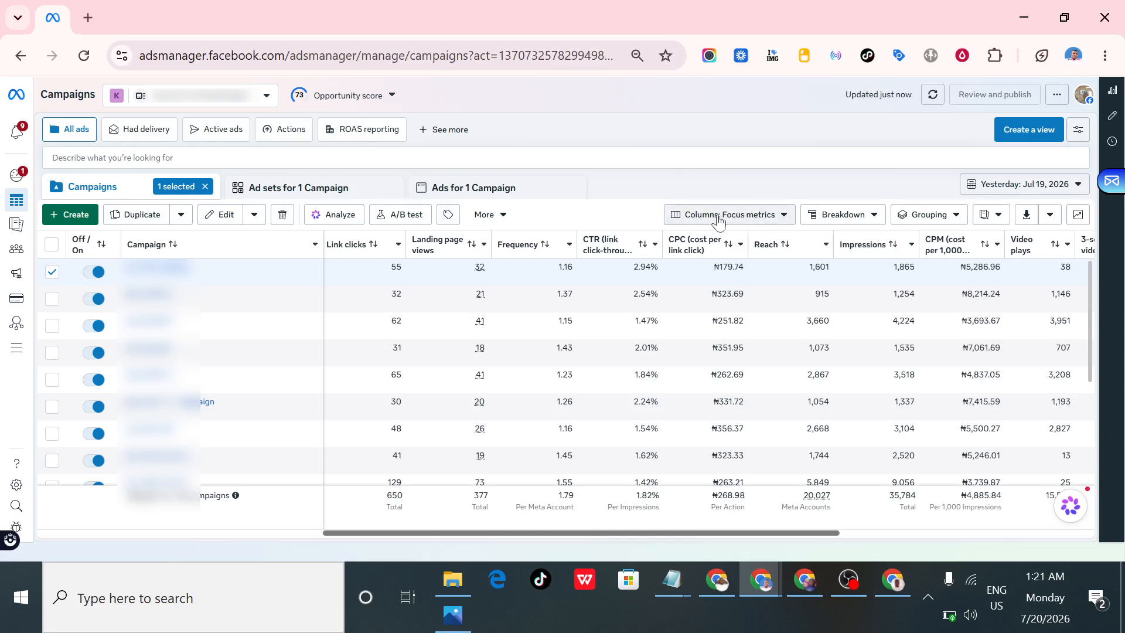
- Switch the column preset back to Performance and look over the campaigns' results and costs
left_click(757, 221)
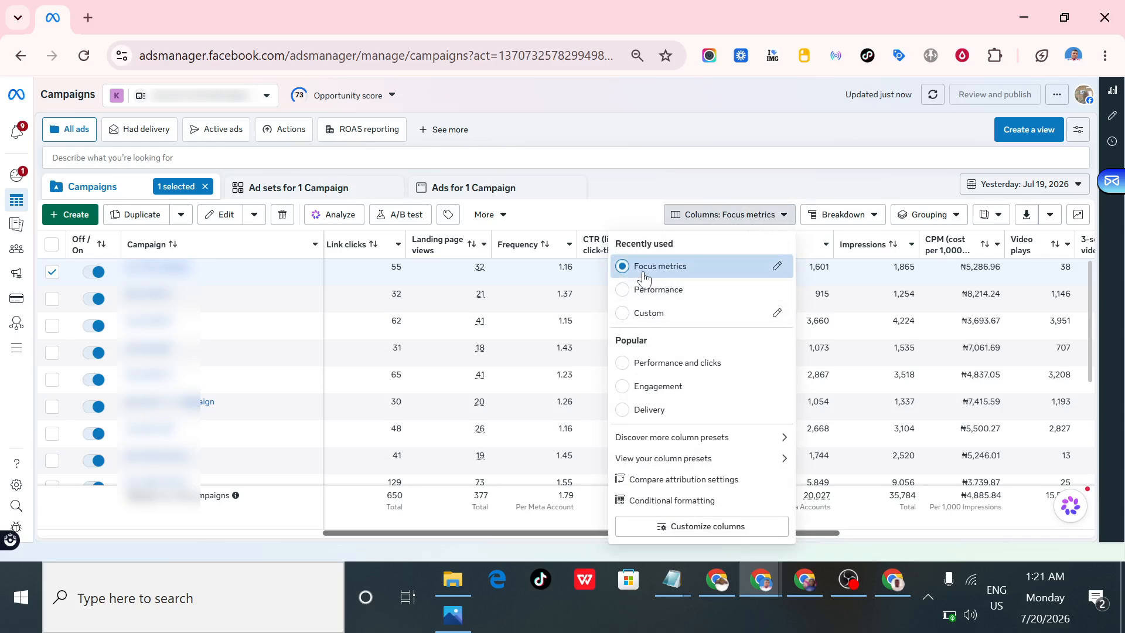
mouse_move(642, 280)
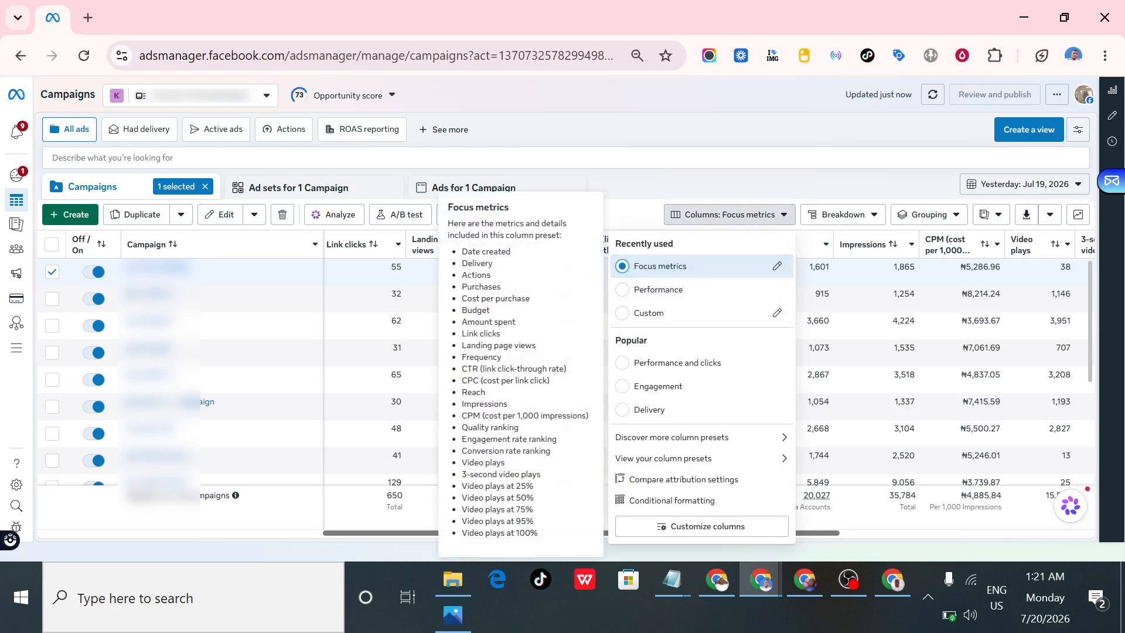
left_click(619, 289)
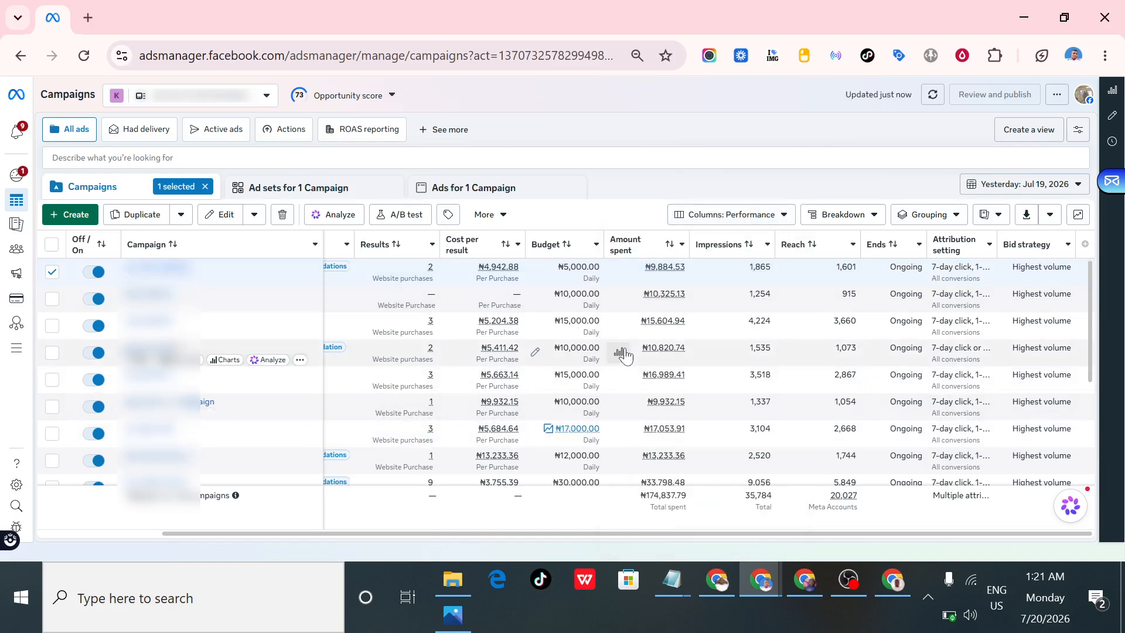
scroll(782, 319, "down", 2)
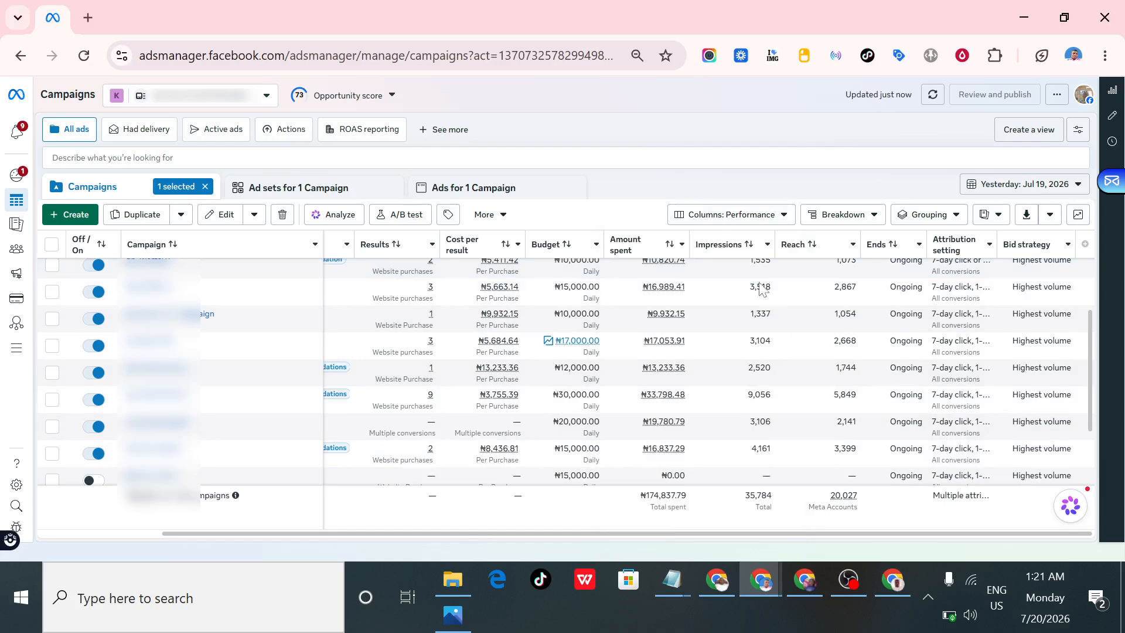
- Open column customization and remove Ends, Engagement rate ranking, Ad set name, Conversion rate ranking, Bid strategy and Last significant edit from the selected columns
left_click(744, 220)
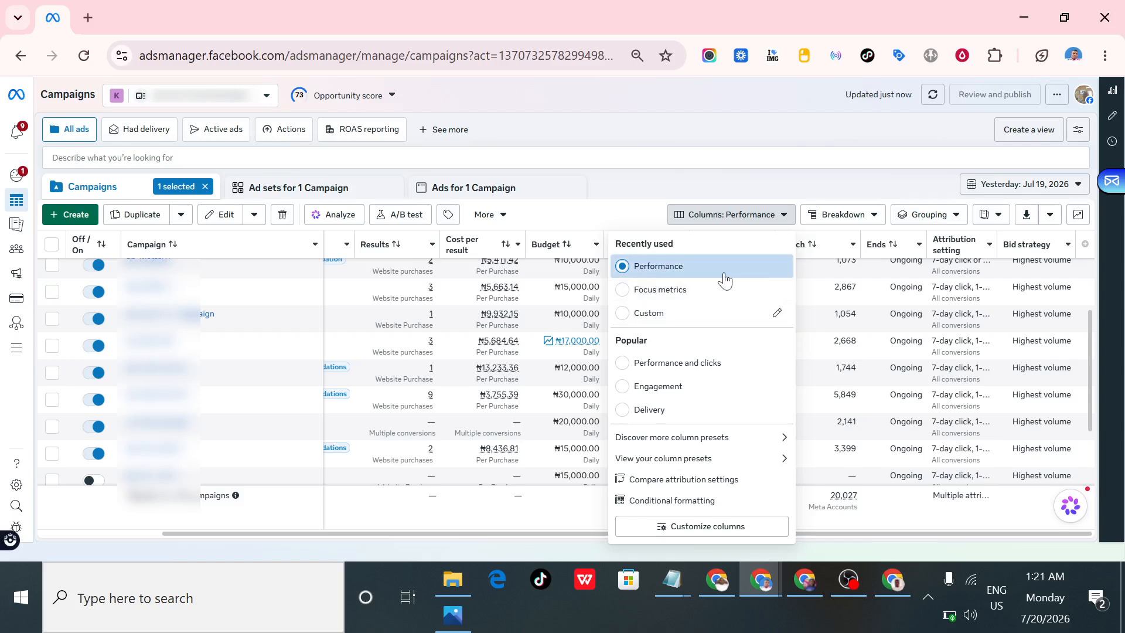
left_click(721, 529)
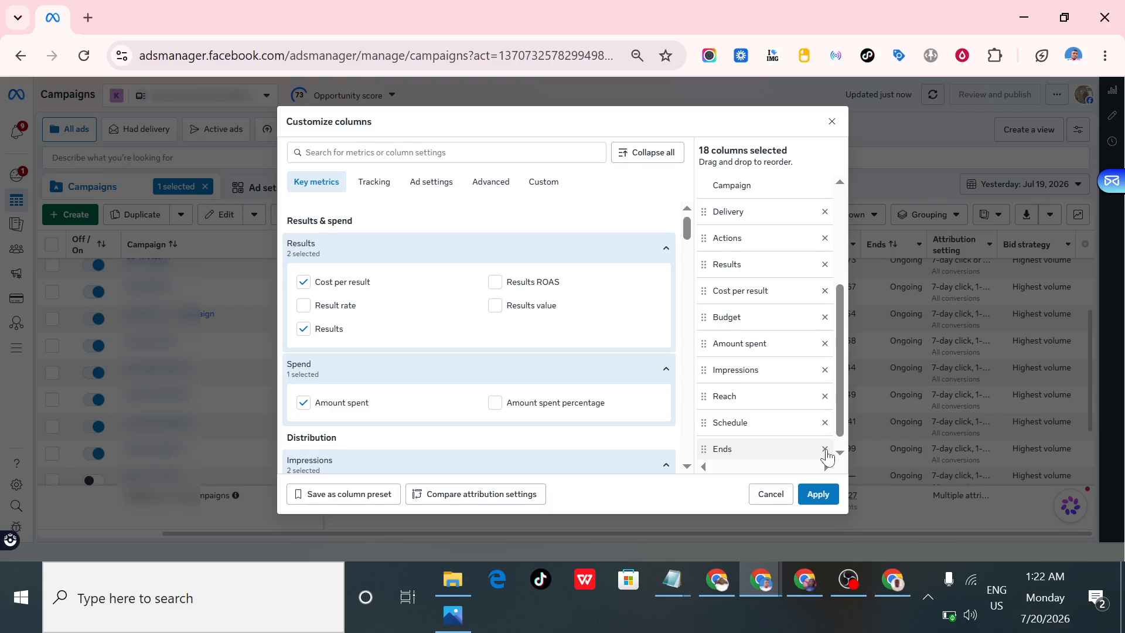
left_click(826, 450)
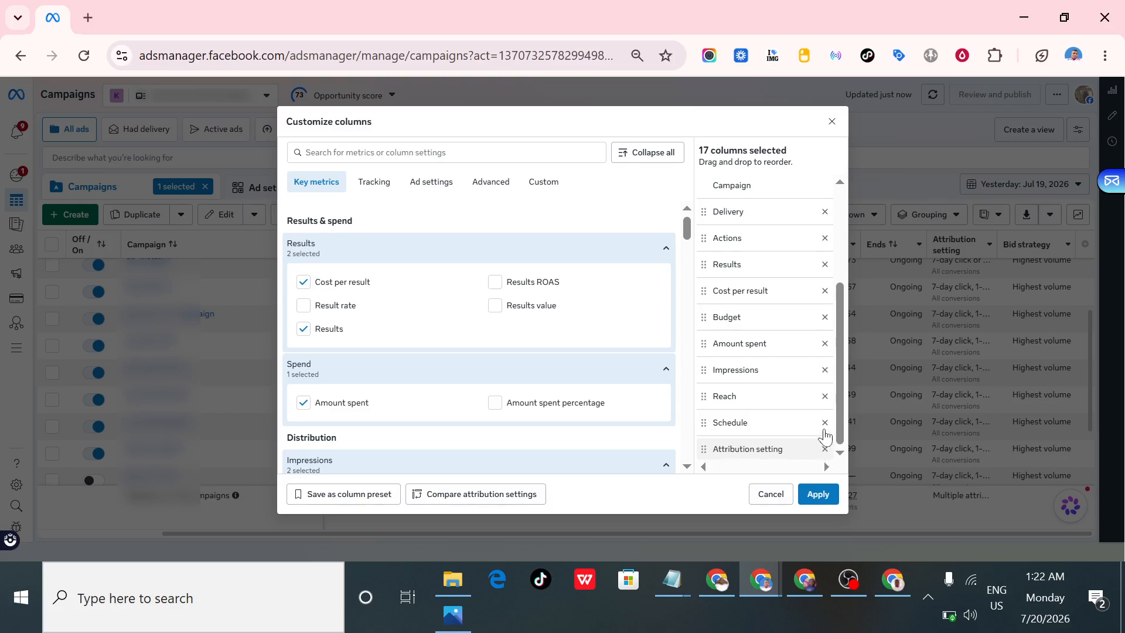
scroll(831, 426, "down", 3)
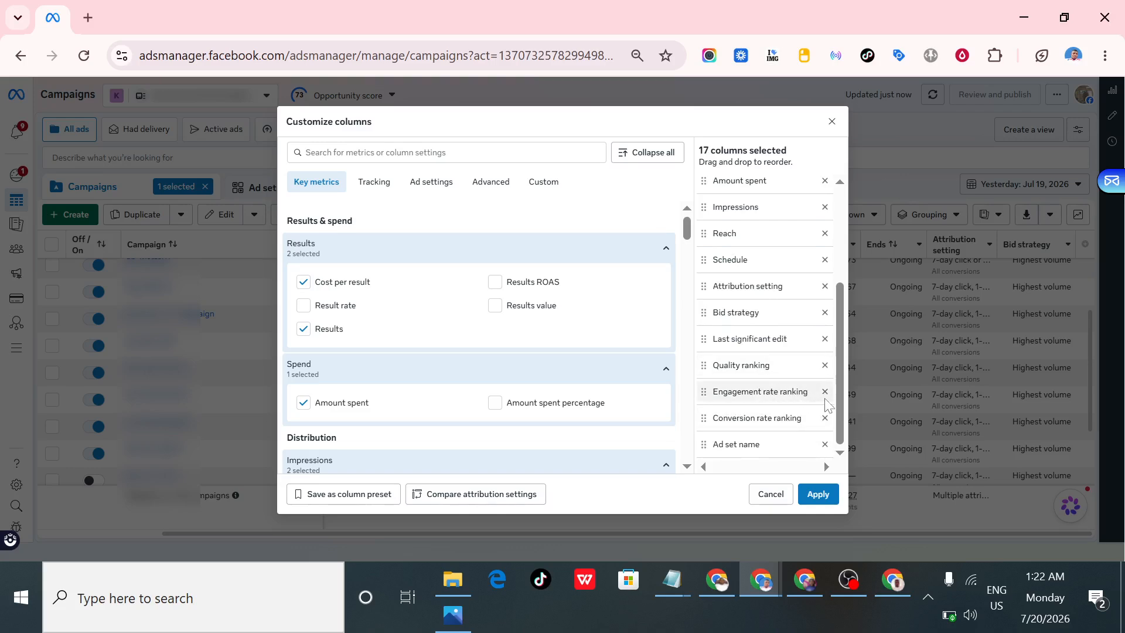
left_click(825, 393)
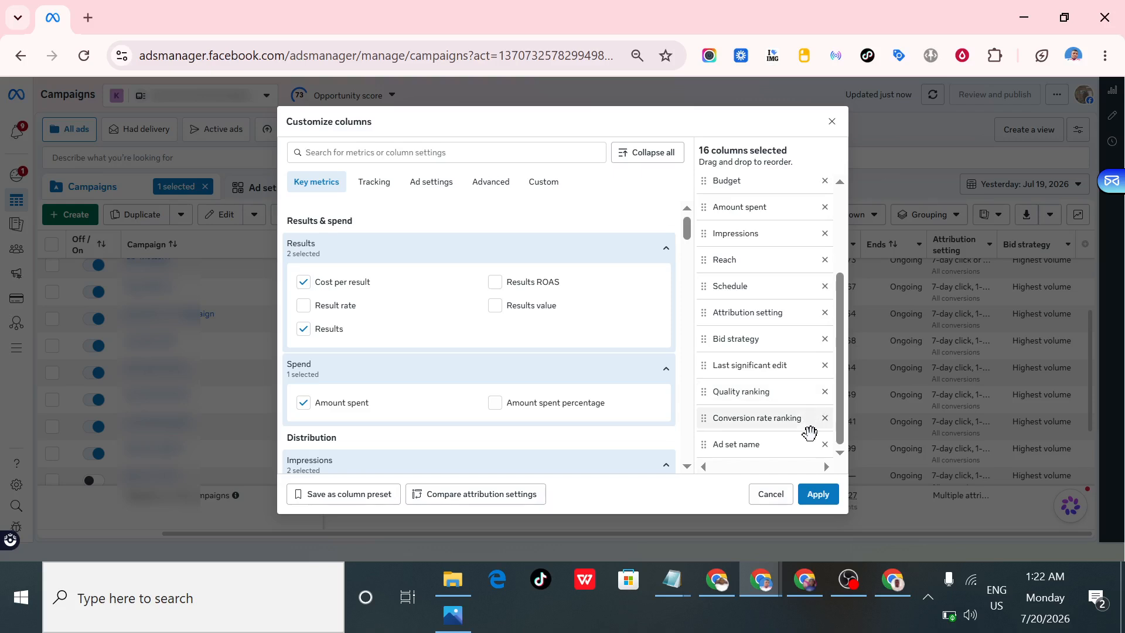
left_click(826, 446)
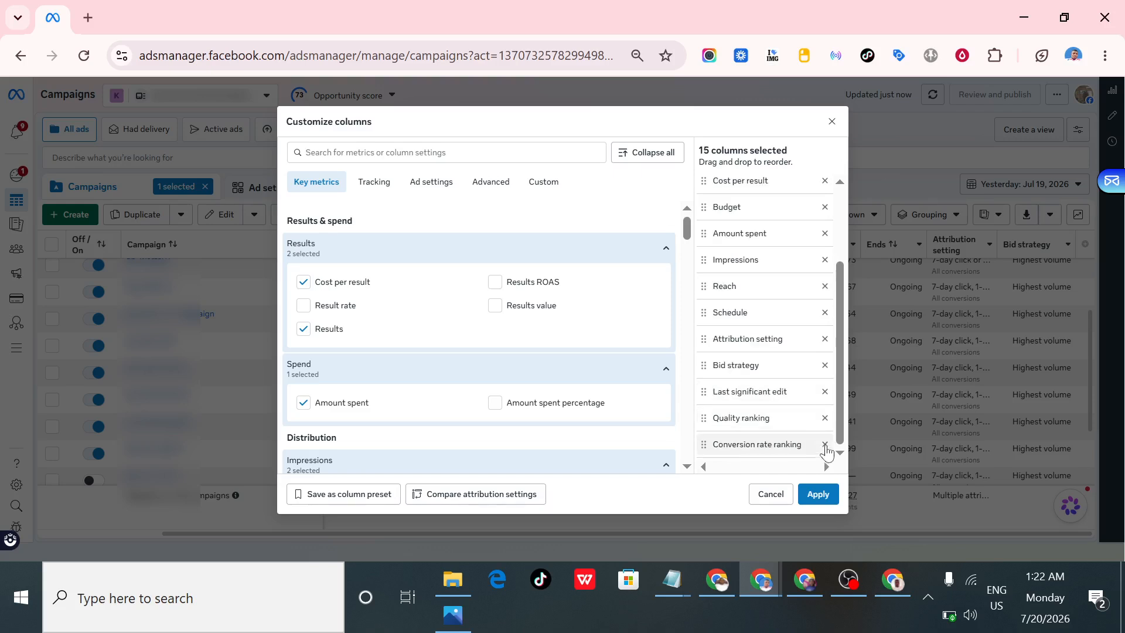
left_click(825, 446)
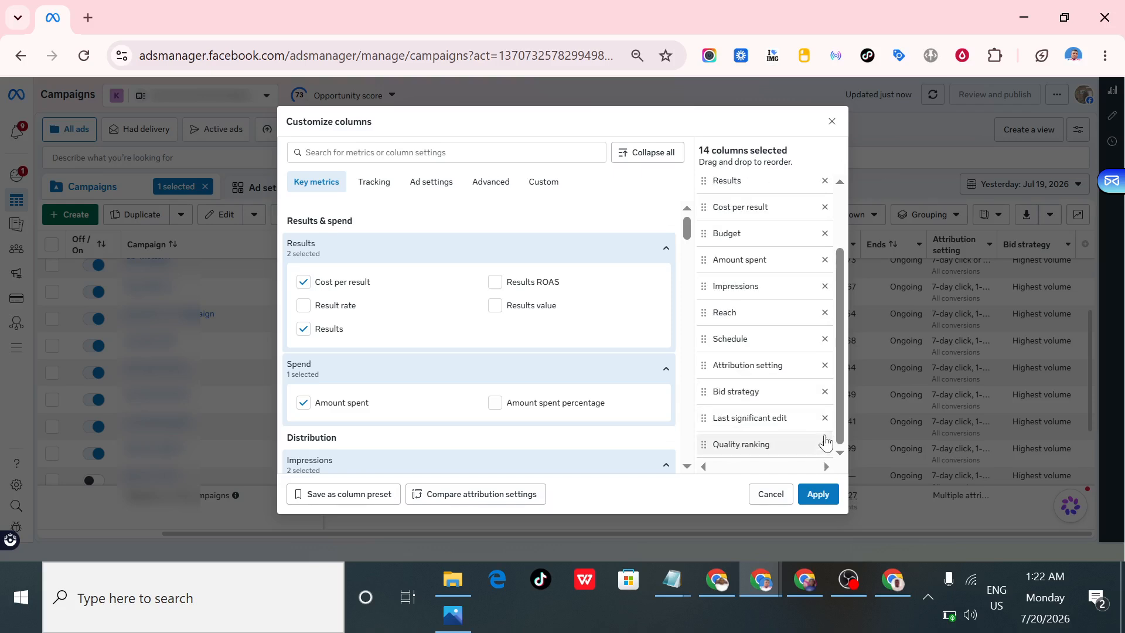
left_click(826, 391)
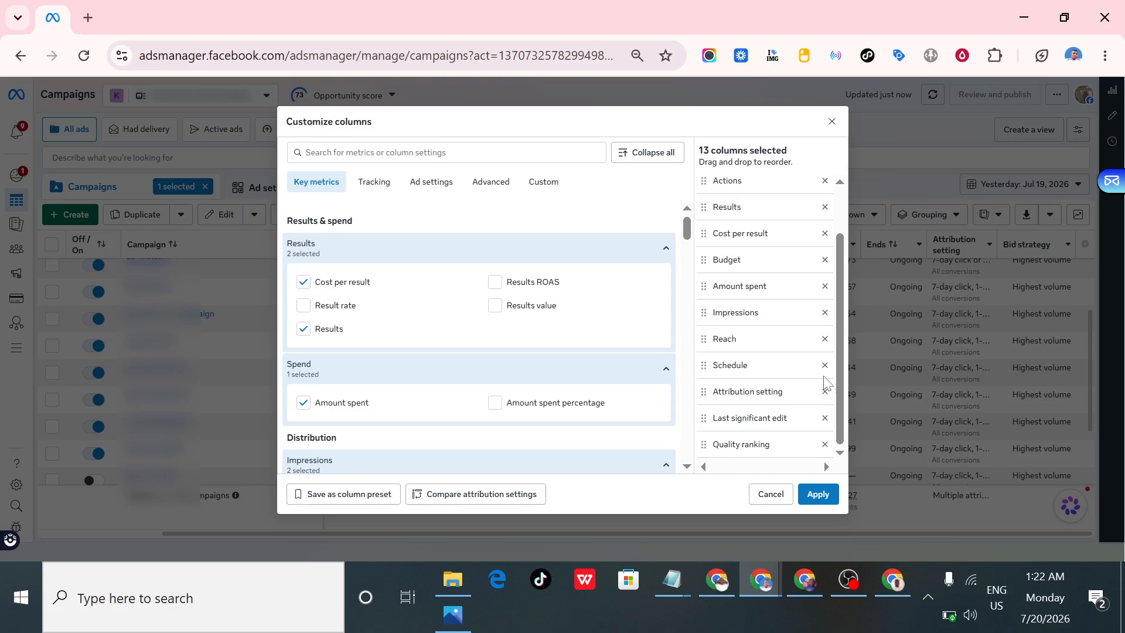
left_click(825, 418)
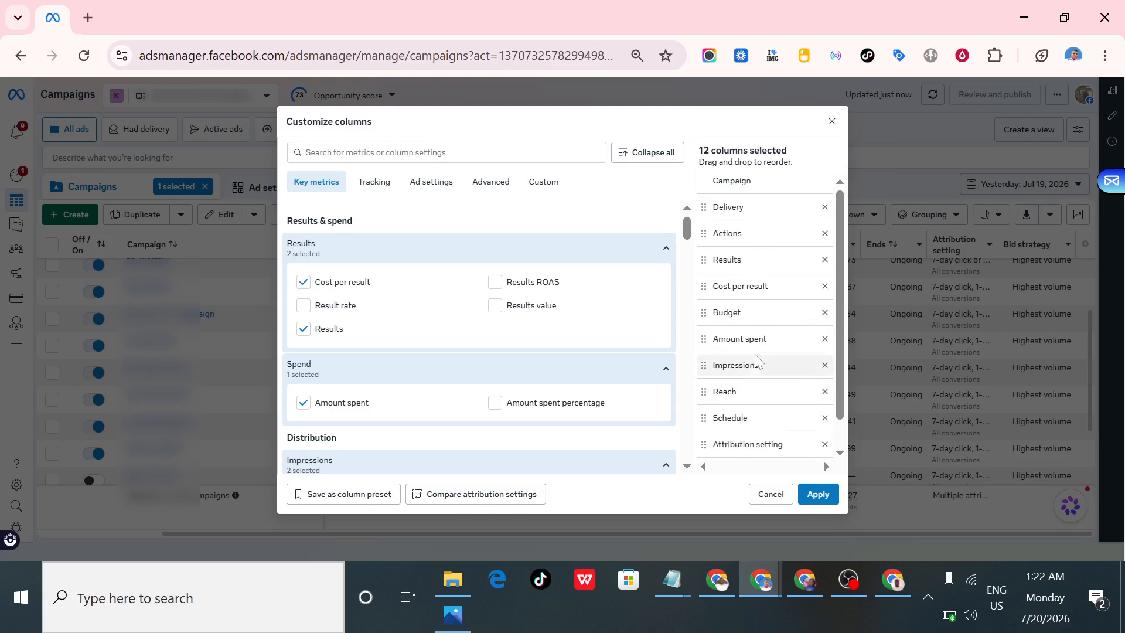
scroll(754, 355, "up", 1)
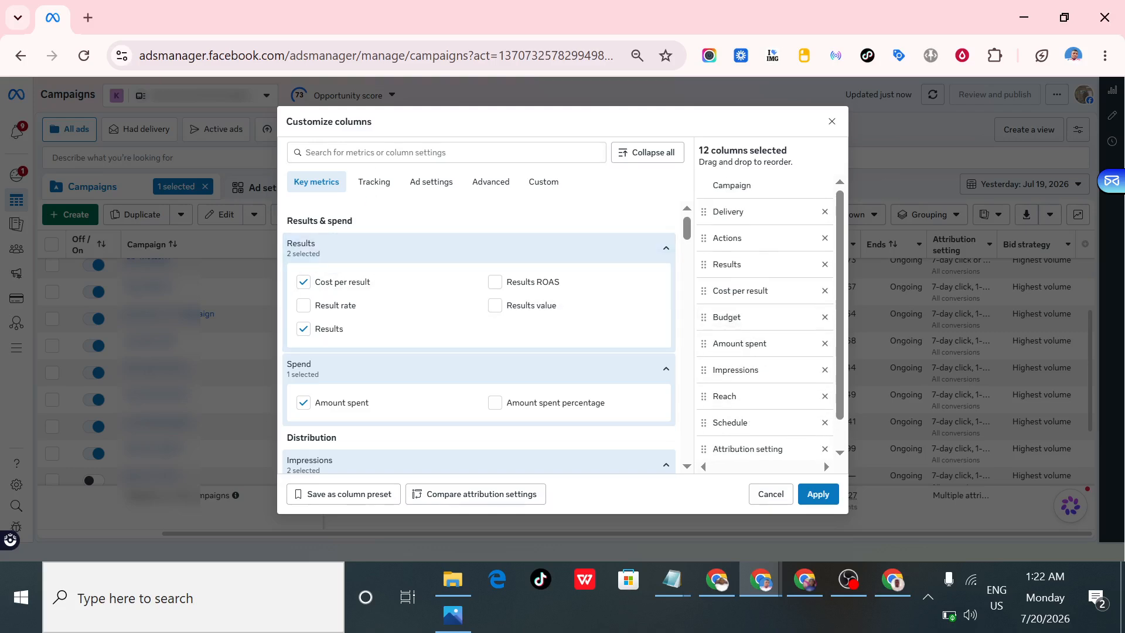
- Search the metrics for "Date", add the Date created column and place it directly after Campaign
left_click(375, 153)
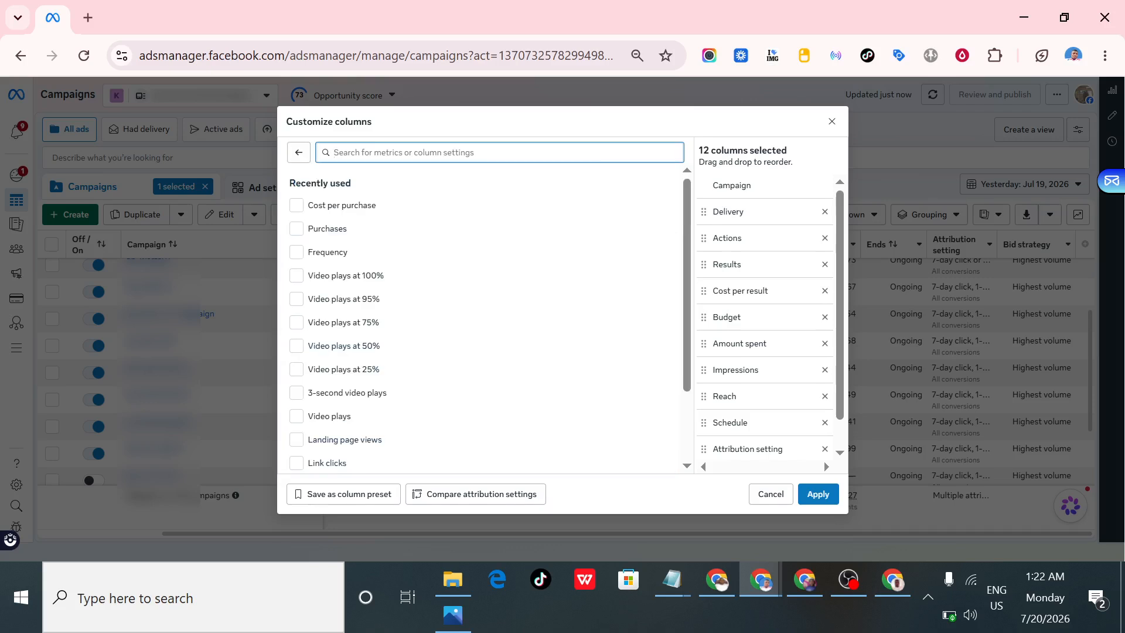
type("Darwe")
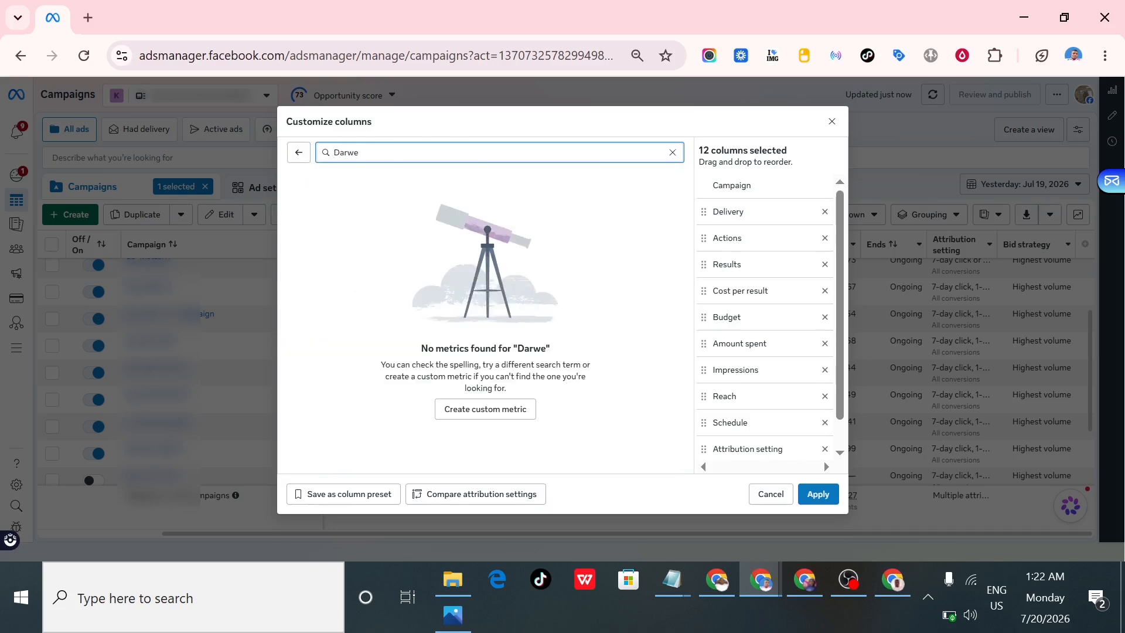
type("te")
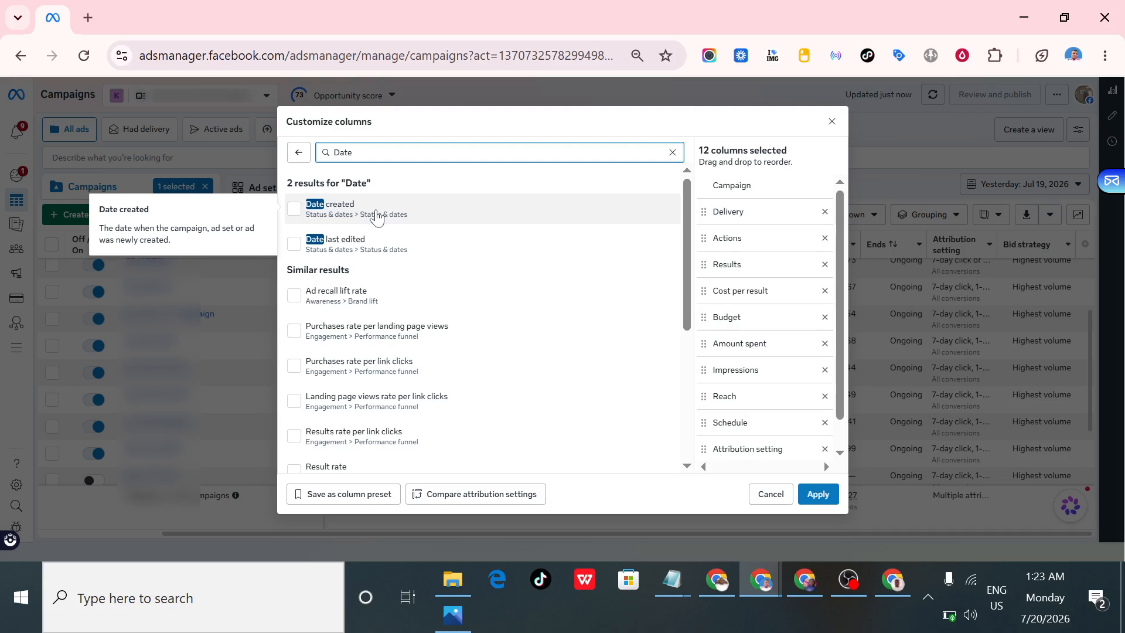
left_click(296, 211)
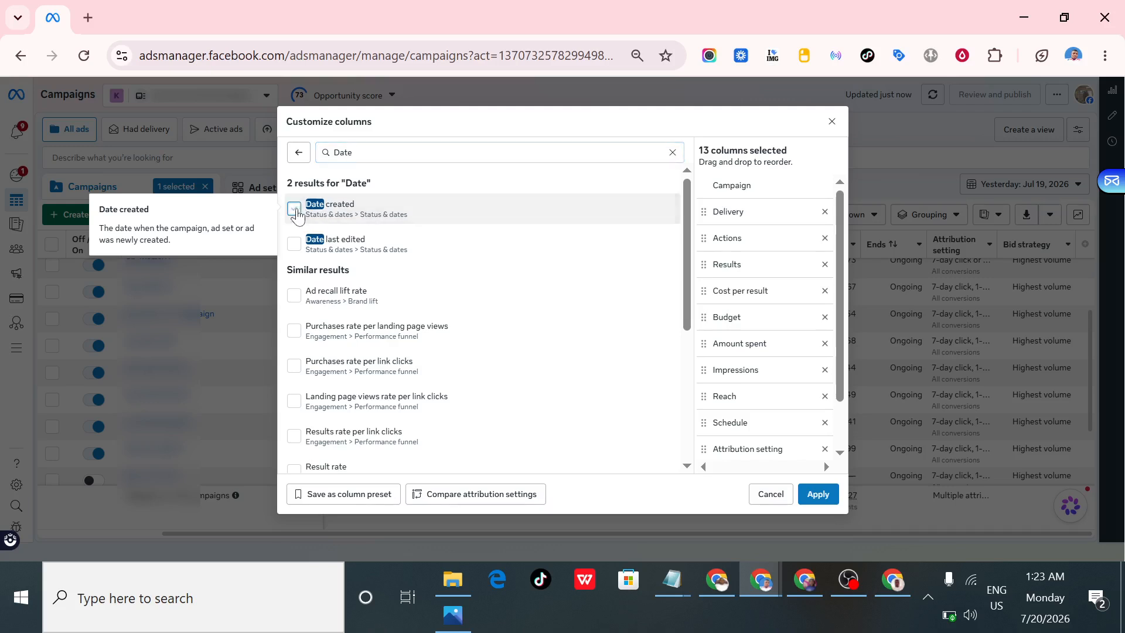
left_click_drag(756, 450, 766, 214)
- Consult the metrics list in Notepad and move the Actions column ahead of Delivery
left_click(354, 152)
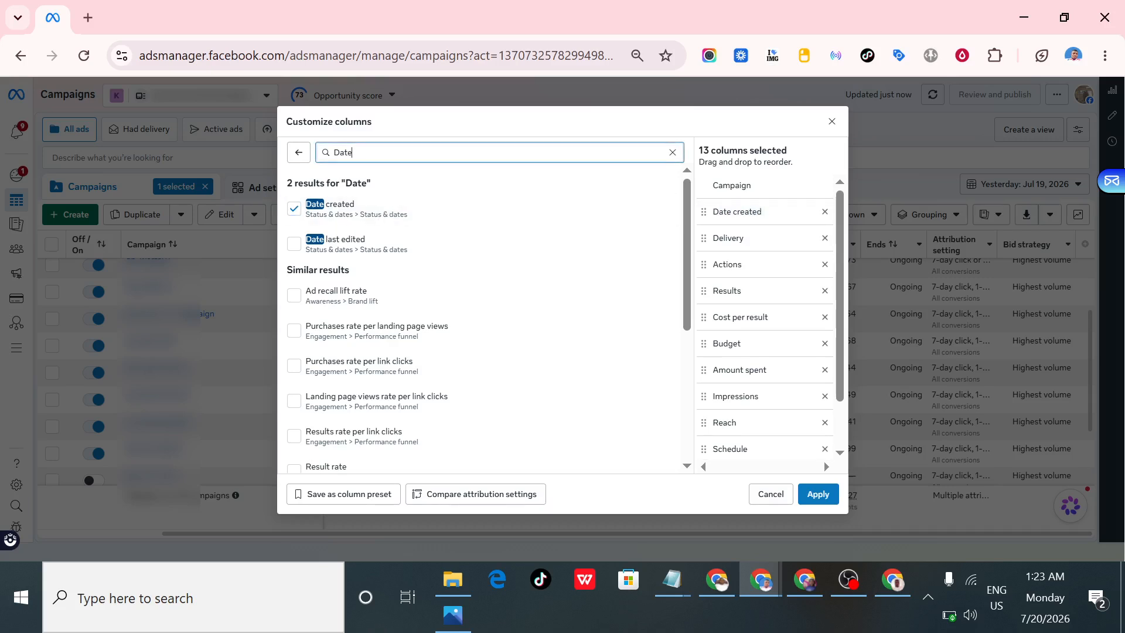
left_click(667, 586)
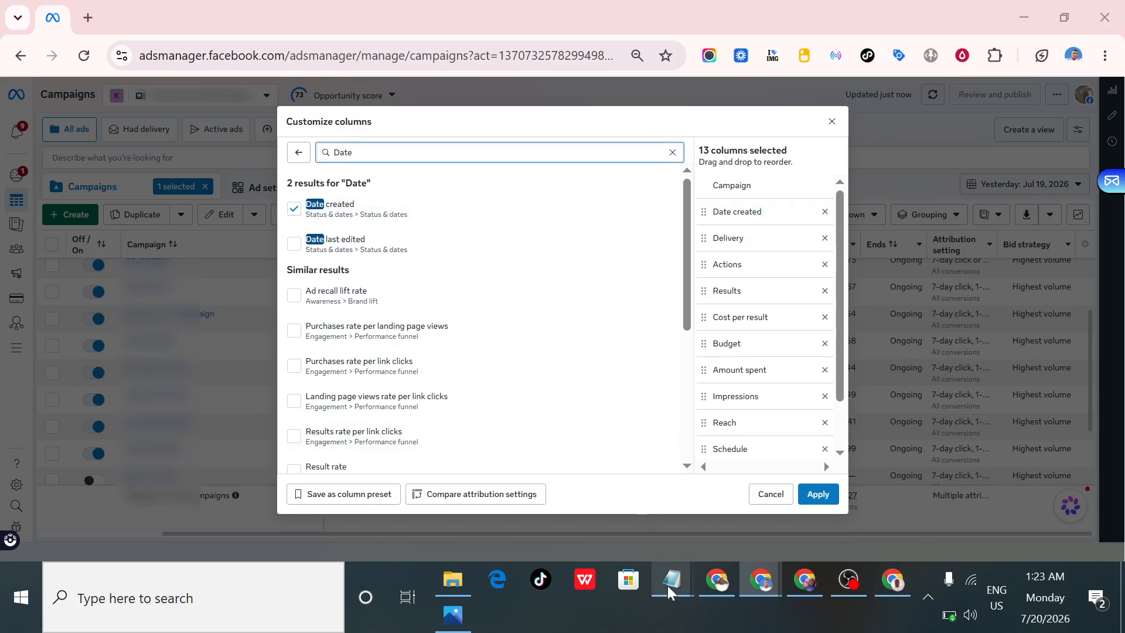
left_click(813, 539)
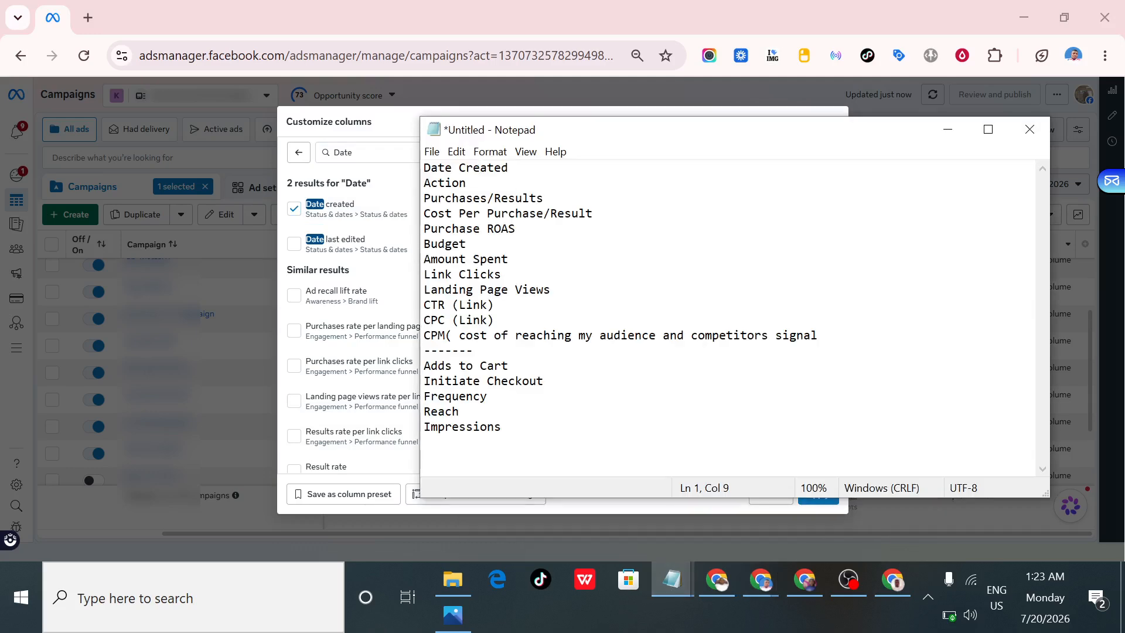
left_click(948, 130)
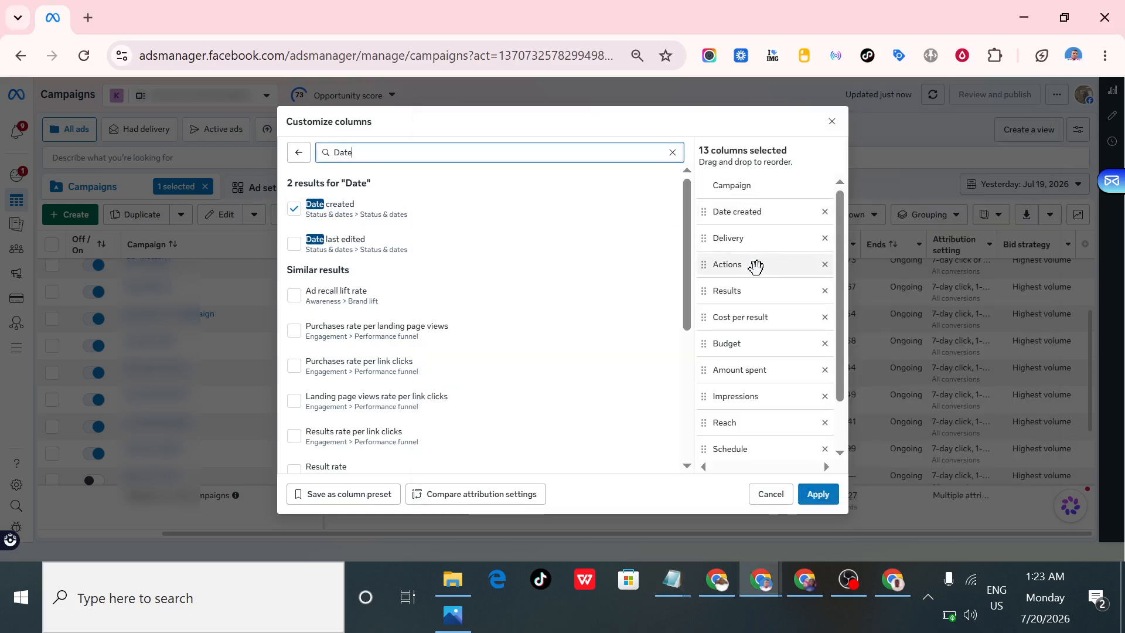
left_click_drag(756, 269, 756, 241)
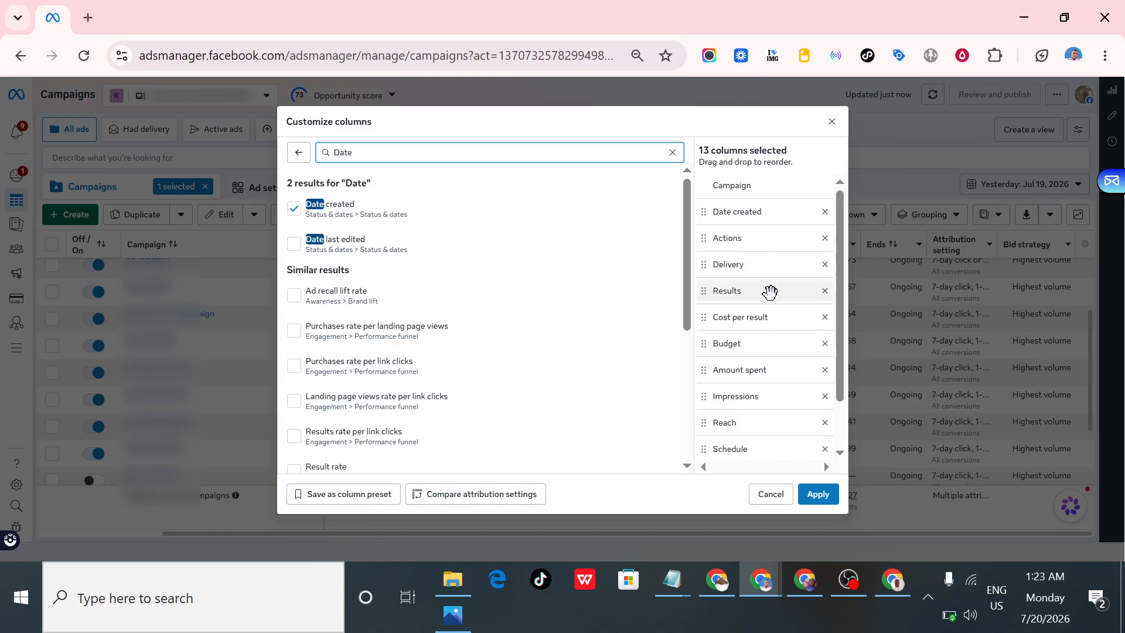
- Compare the metrics list in Notepad with the selected columns to find which metrics are missing
left_click(674, 579)
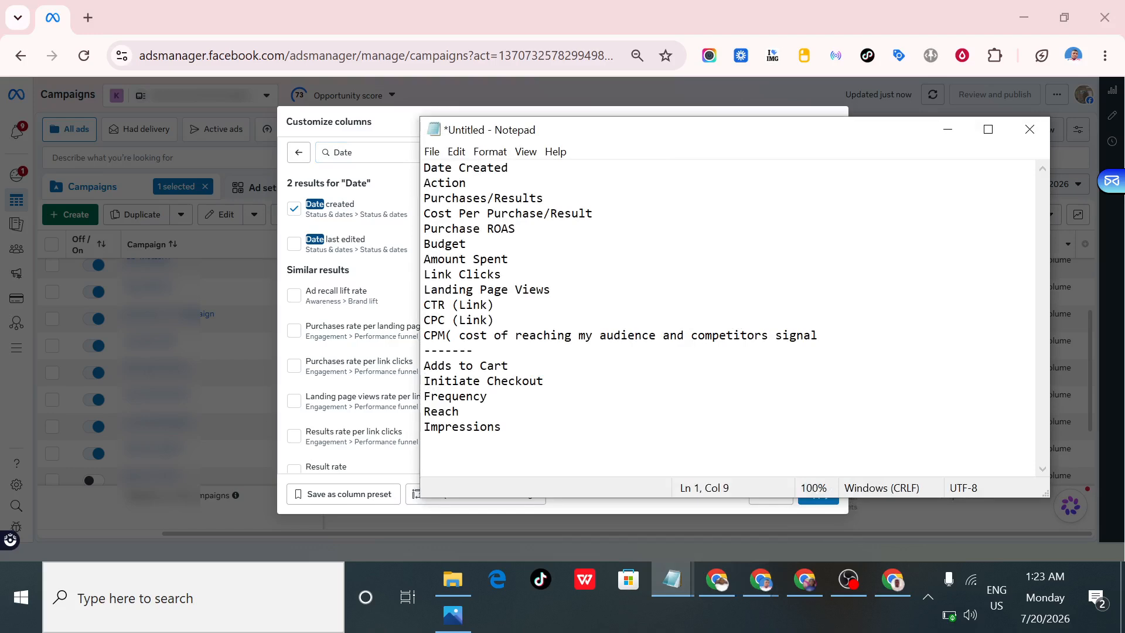
left_click(948, 130)
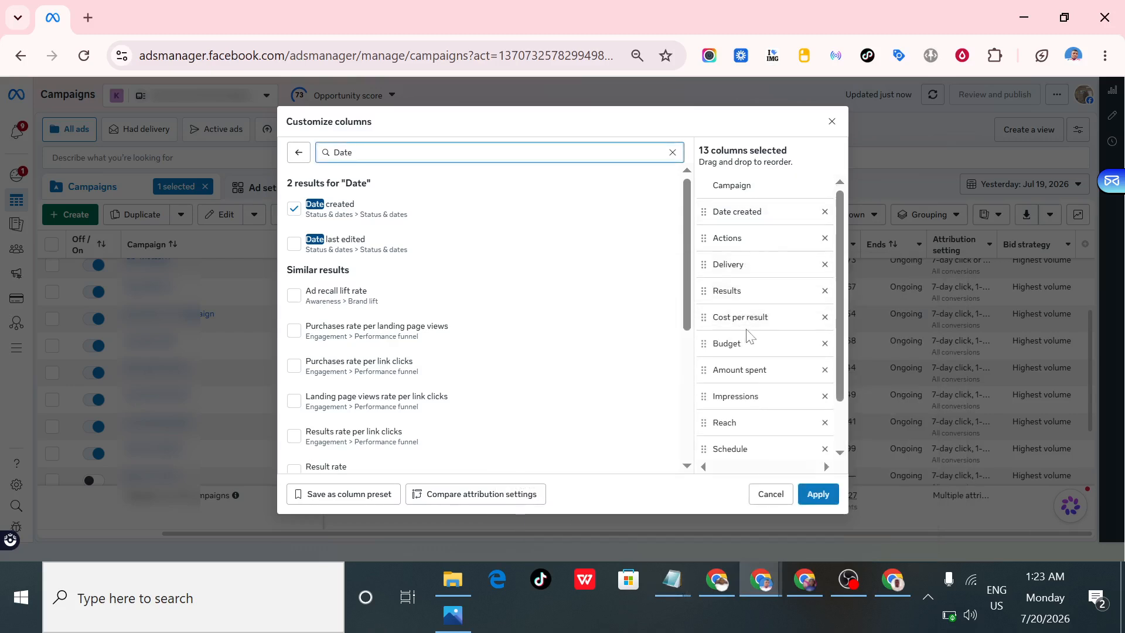
left_click(672, 579)
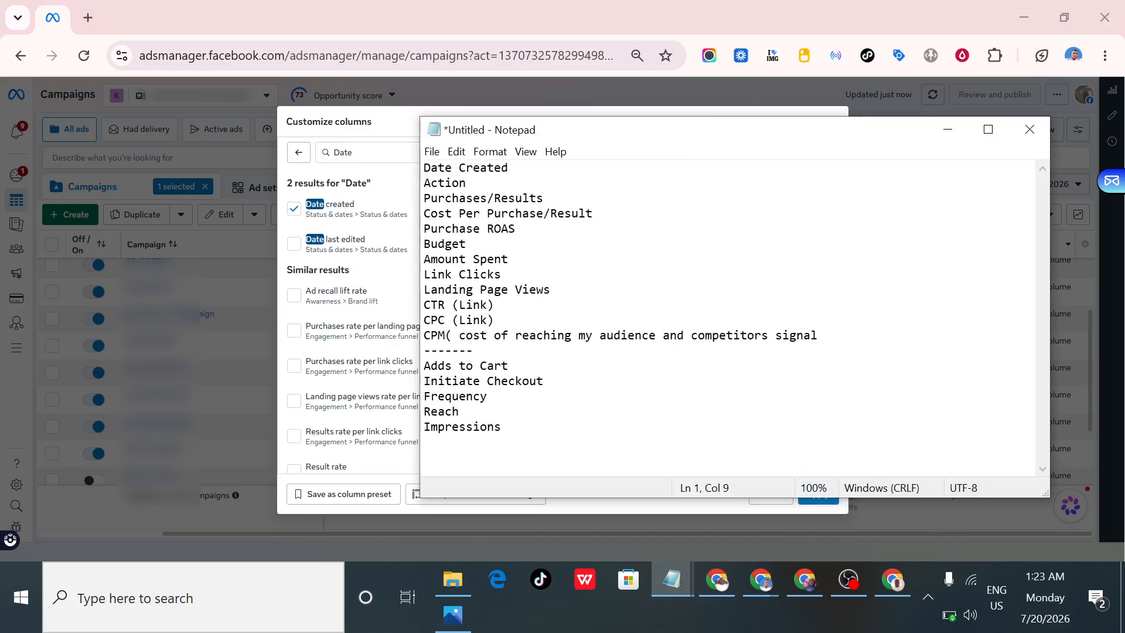
left_click(947, 129)
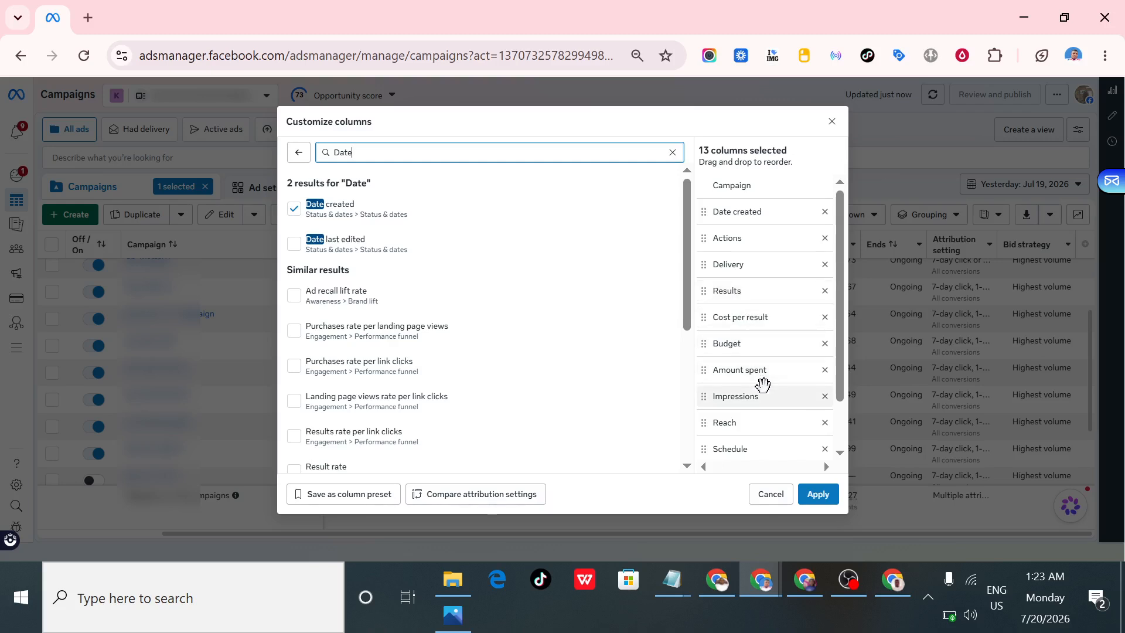
mouse_move(674, 582)
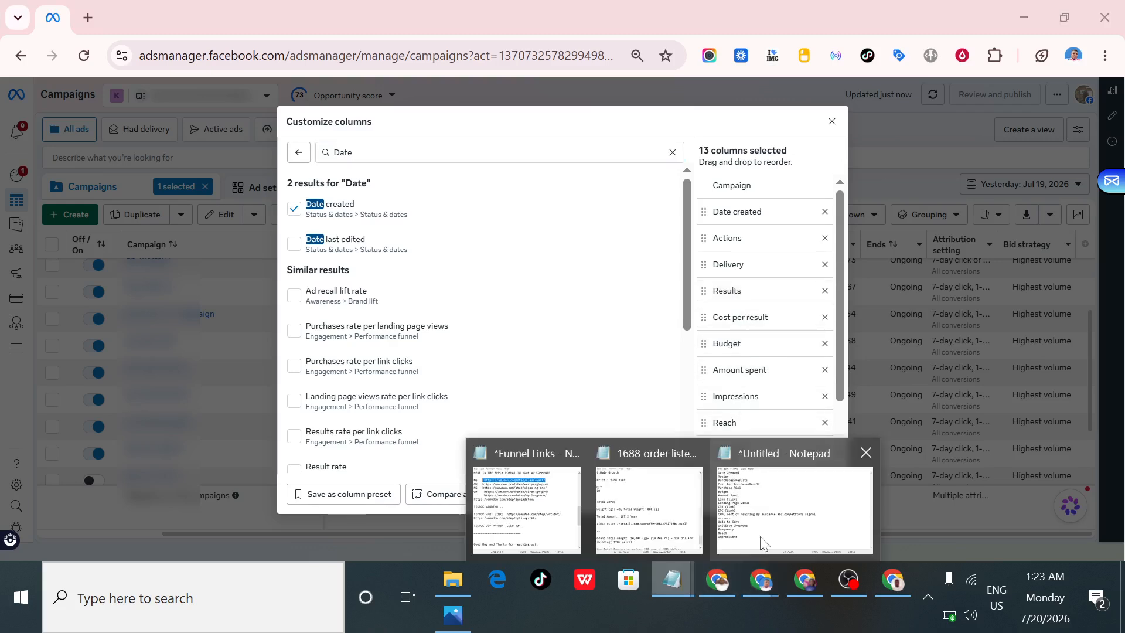
left_click(765, 532)
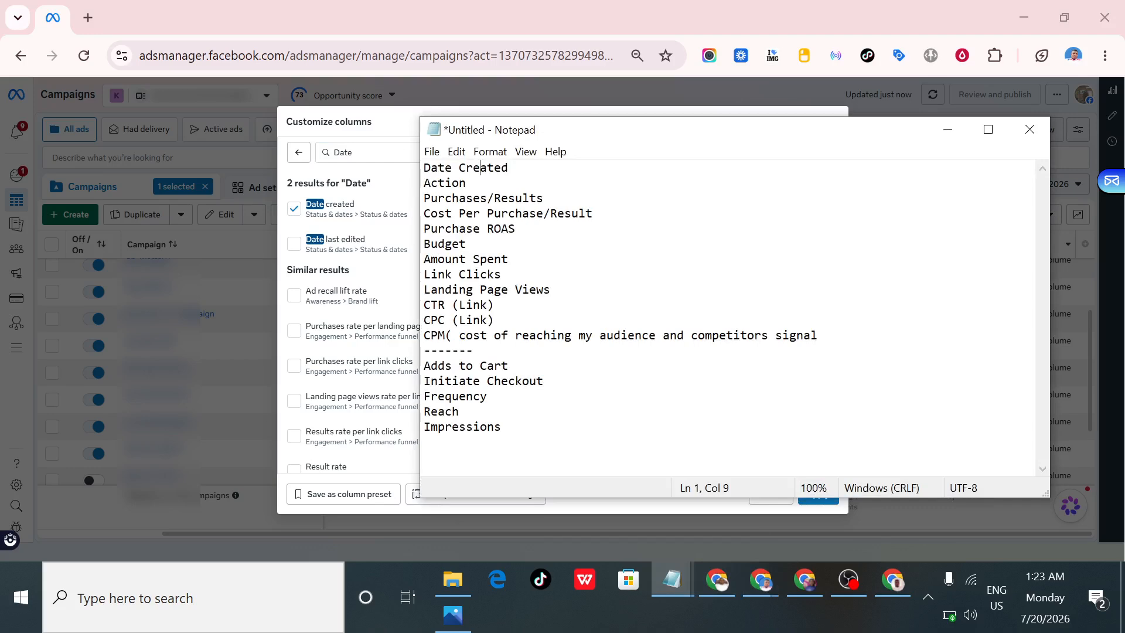
left_click(946, 129)
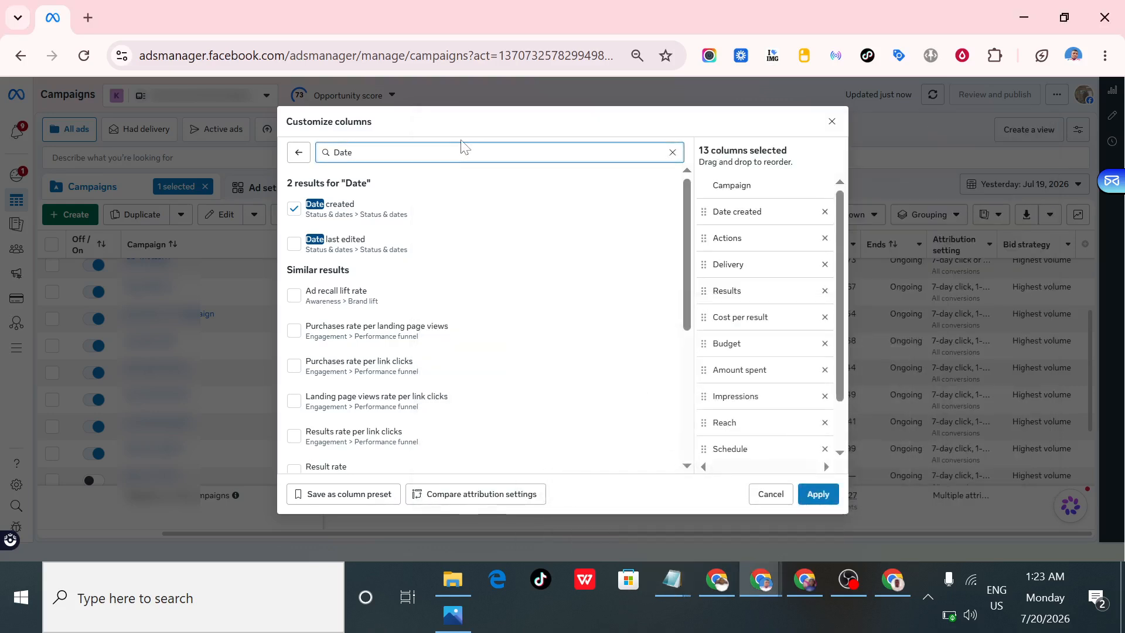
- Search the metrics for "link" and add the Link clicks column
key("ctrl+a")
key("BackSpace")
type("link")
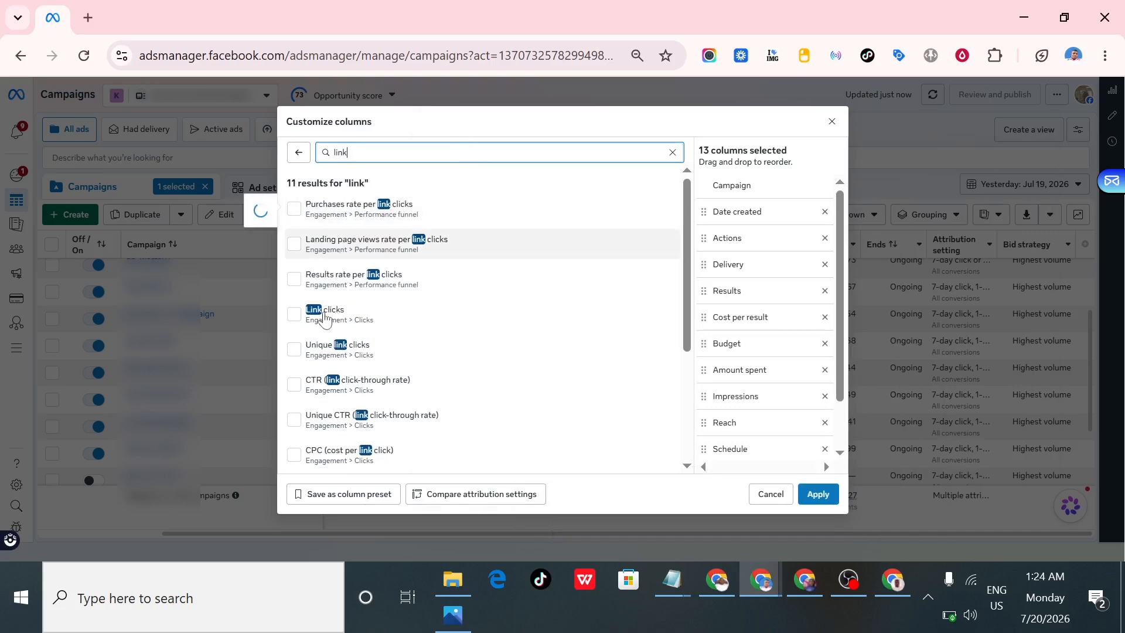
left_click(294, 326)
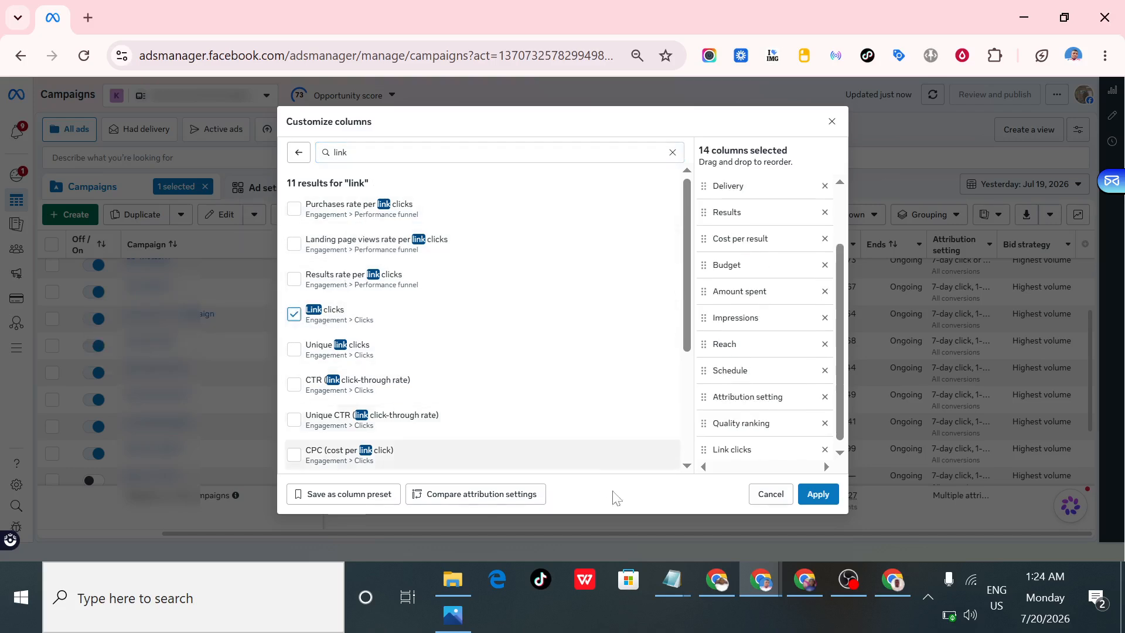
- Check the Notepad list, search the metrics for "page", and add the Landing page views and Cost per landing page view columns
mouse_move(672, 581)
left_click(786, 513)
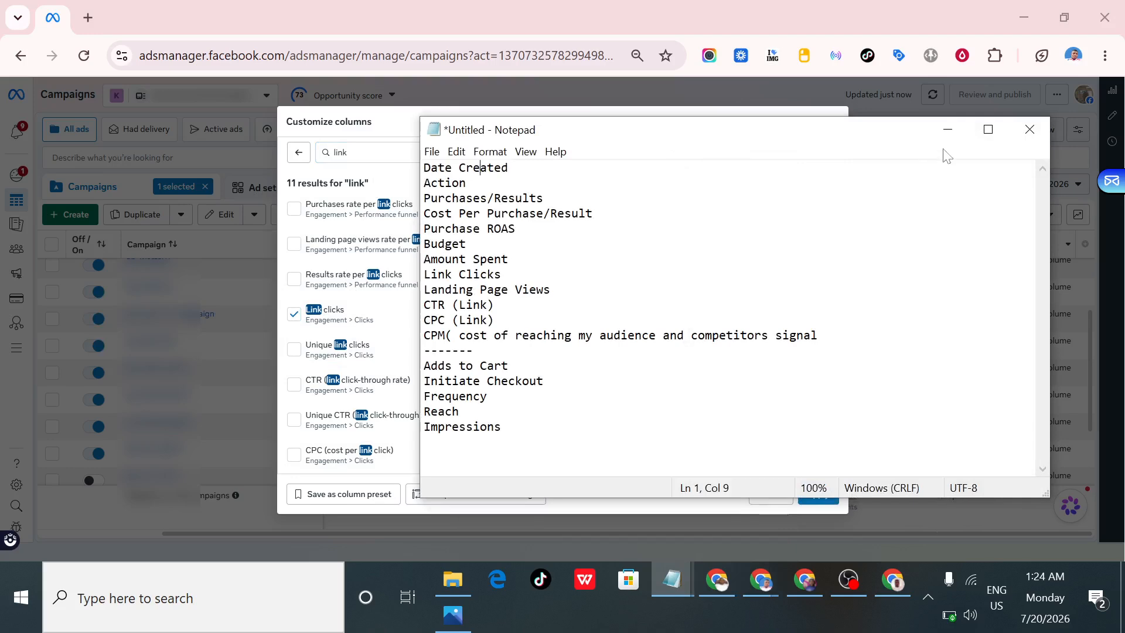
left_click(951, 133)
double_click(419, 153)
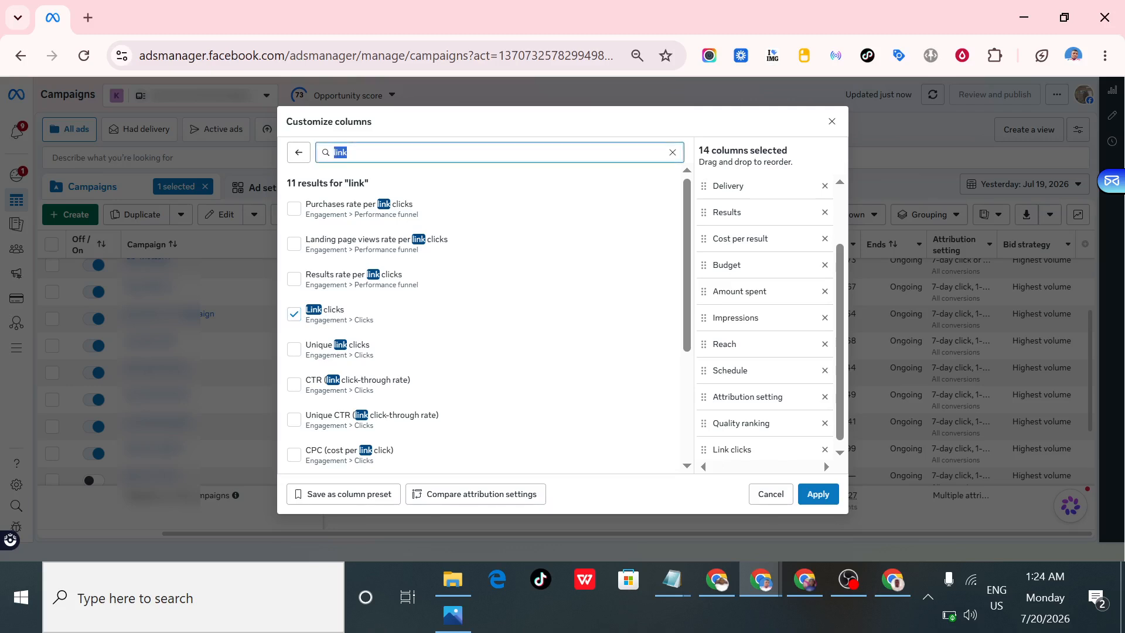
key("BackSpace")
type("p")
key("BackSpace")
type("page")
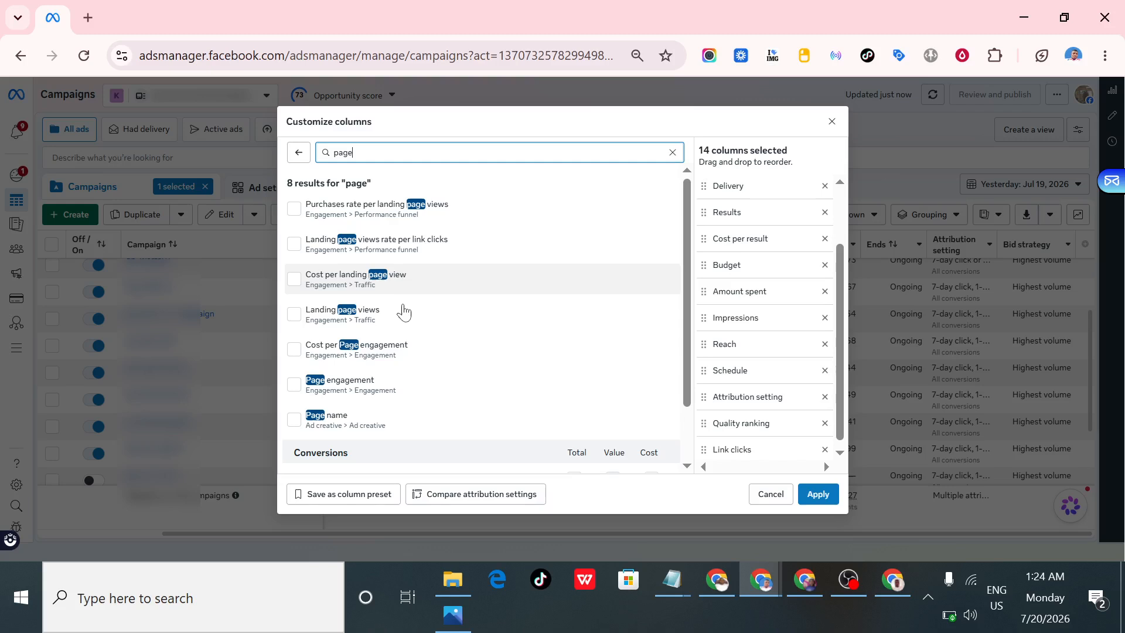
scroll(403, 322, "down", 1)
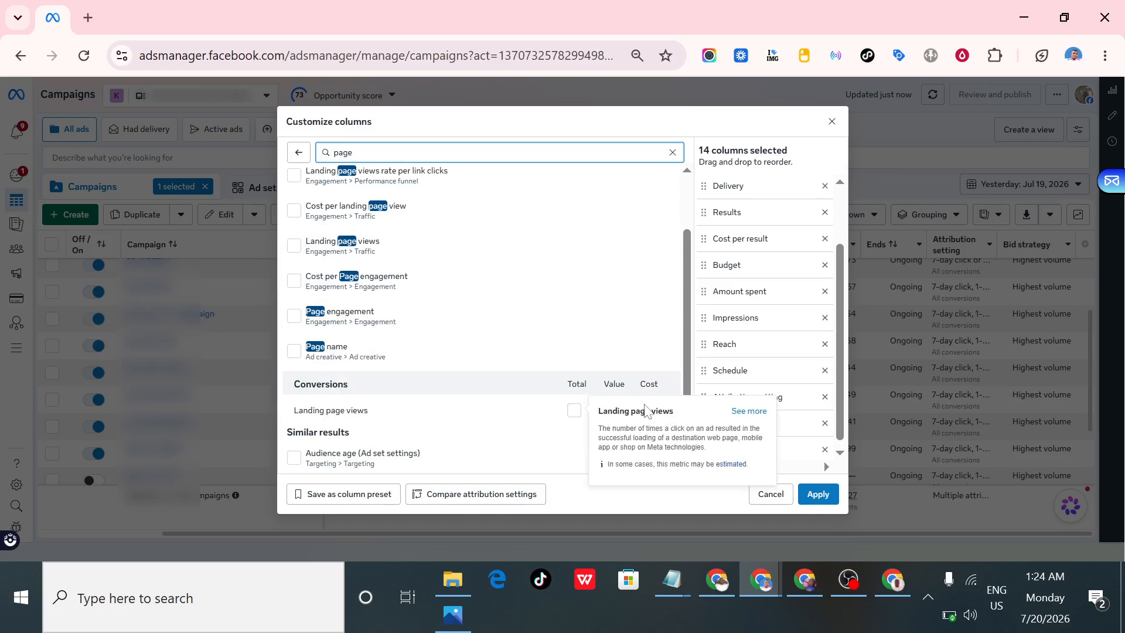
left_click(574, 417)
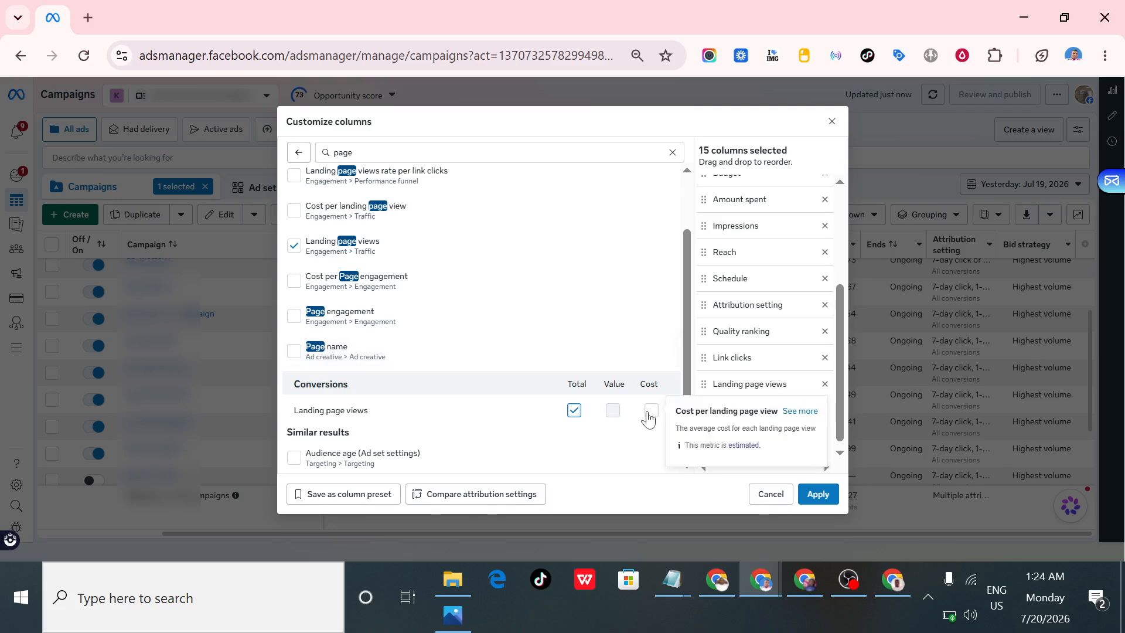
left_click(649, 413)
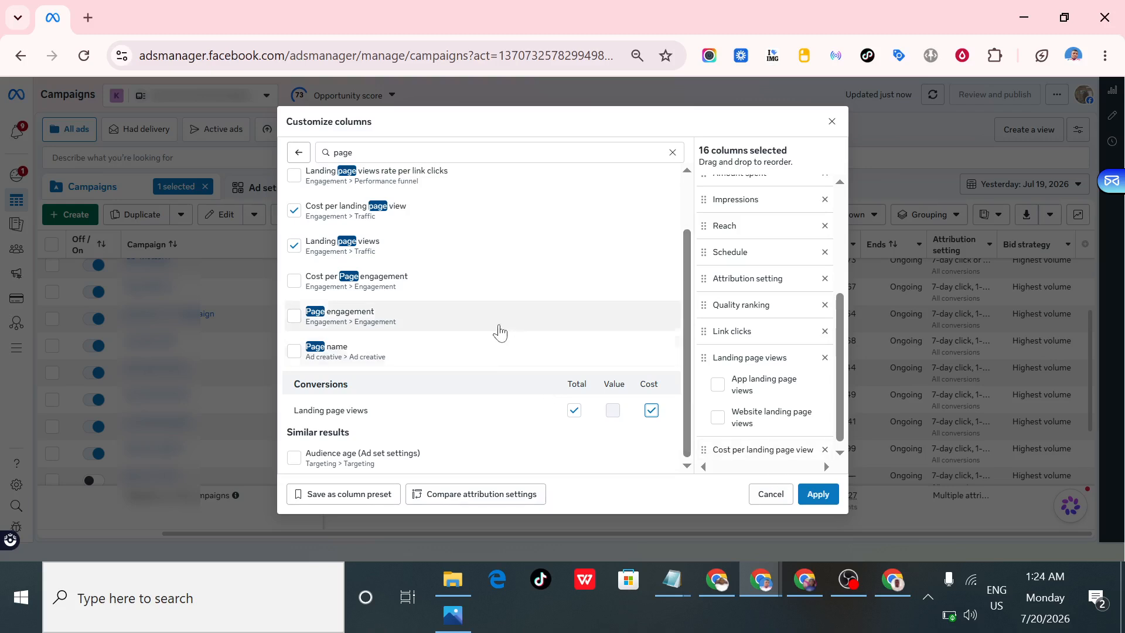
scroll(492, 282, "up", 2)
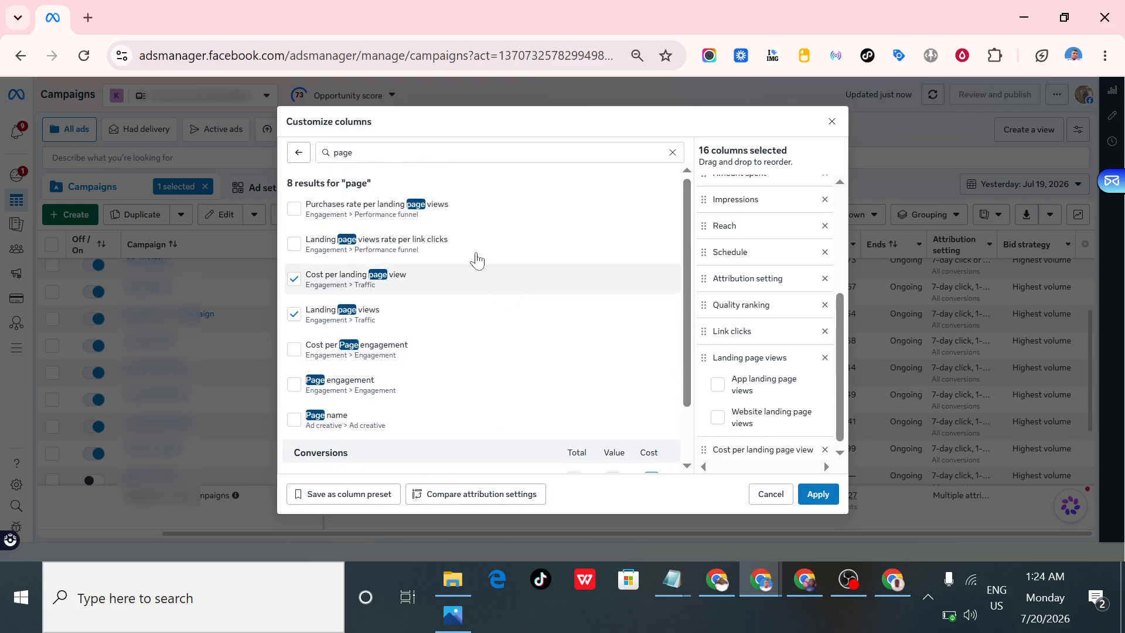
- Check the Notepad metrics list, search the metrics for "ctr", and add the CTR (link click-through rate) column
left_click(672, 581)
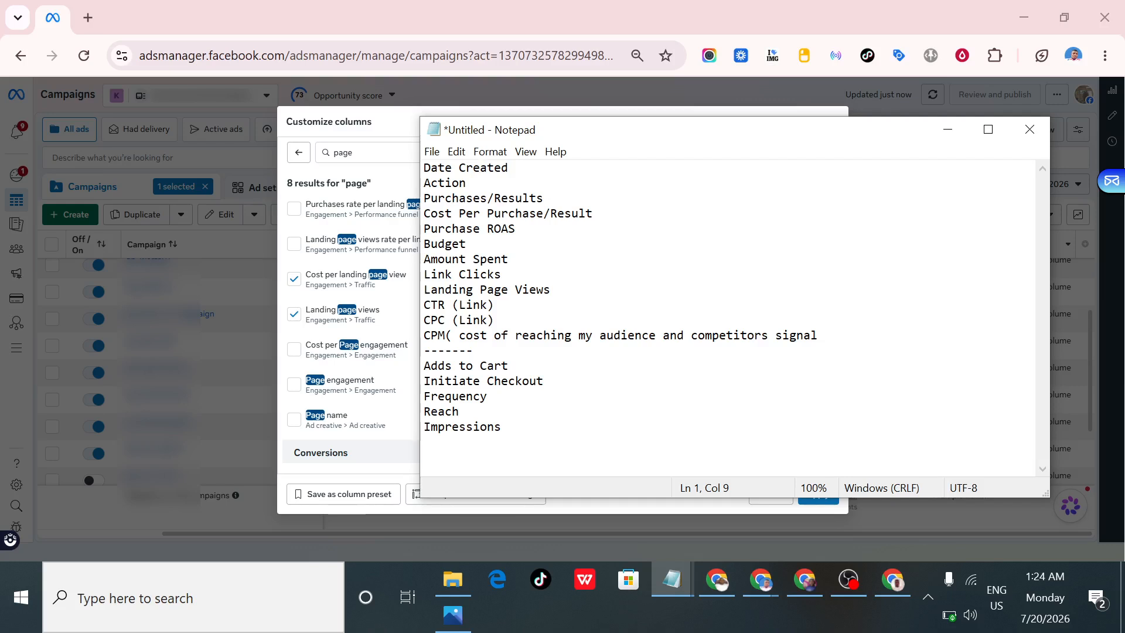
left_click(948, 130)
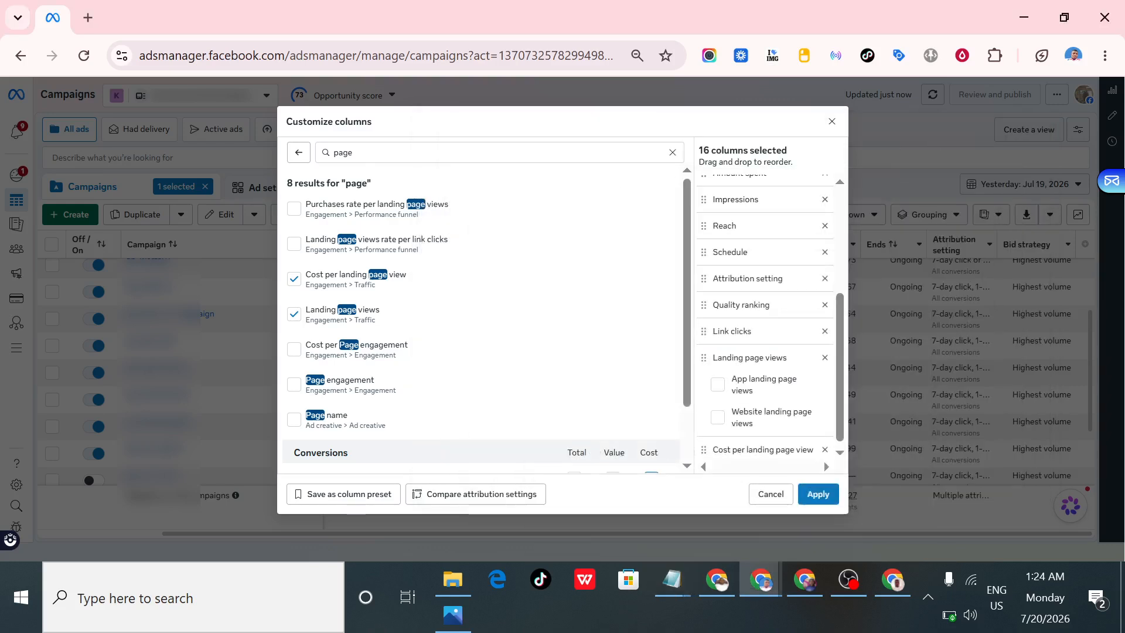
double_click(343, 152)
type("c")
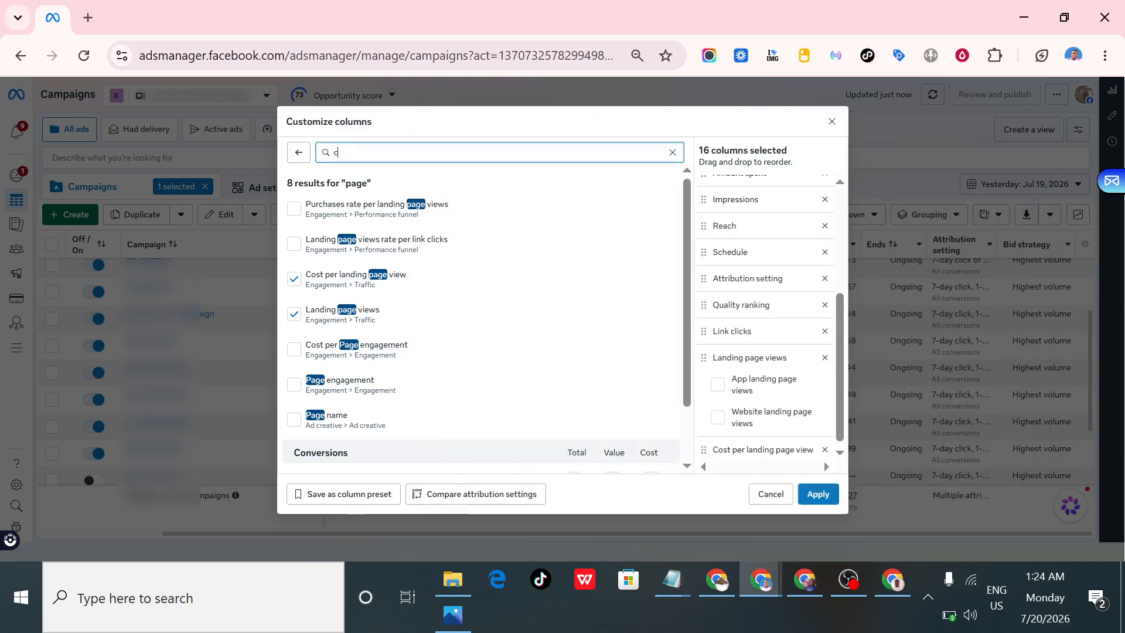
type("tr")
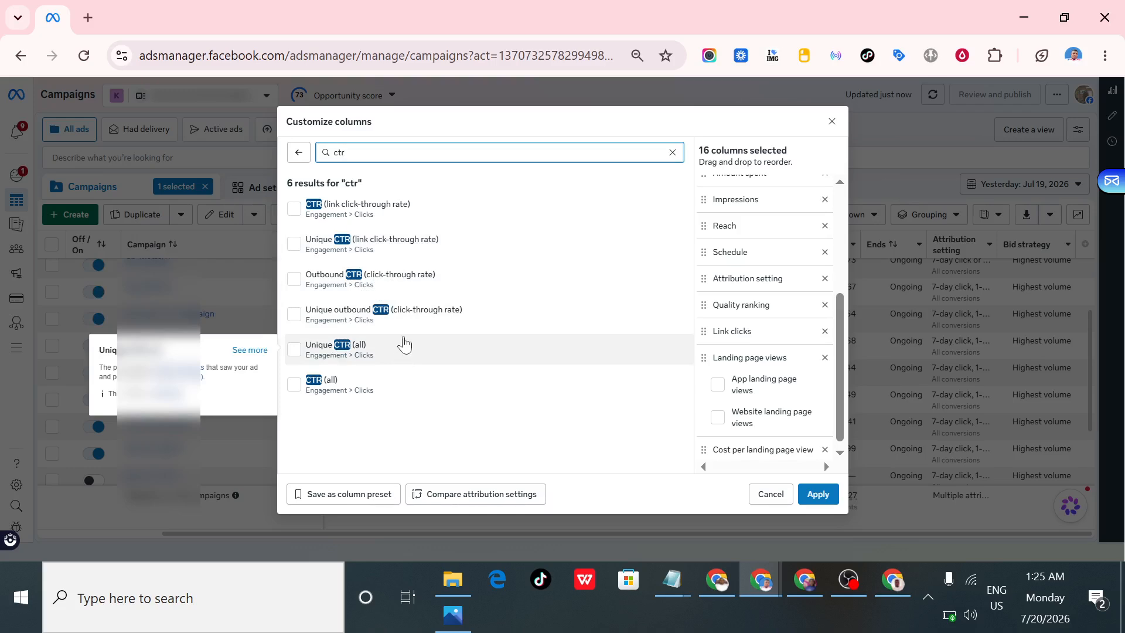
mouse_move(353, 220)
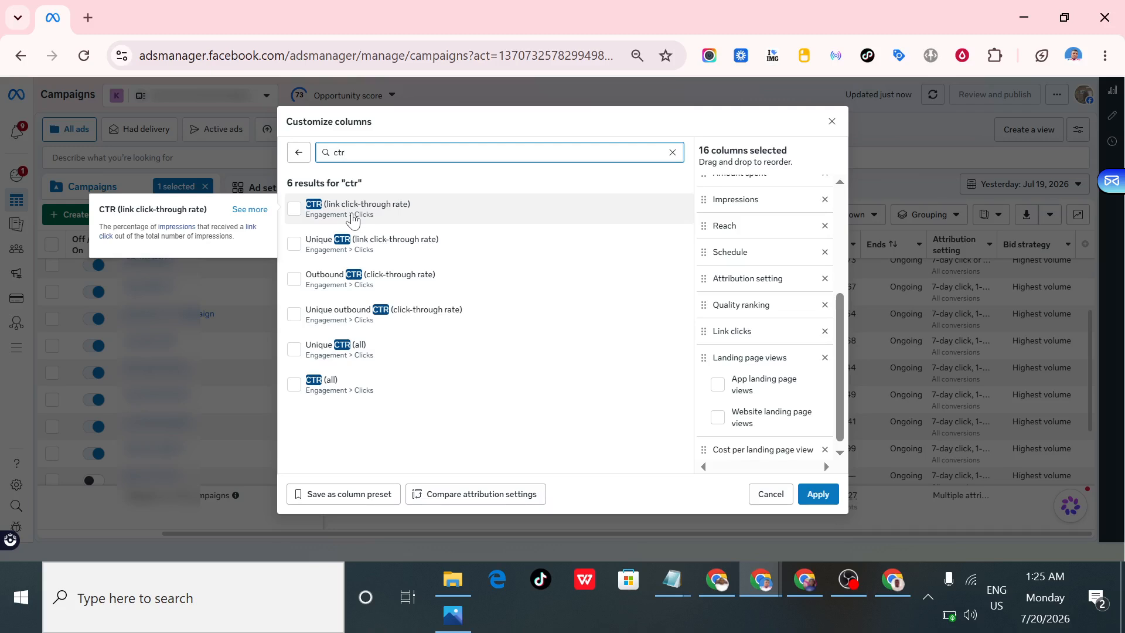
left_click(293, 217)
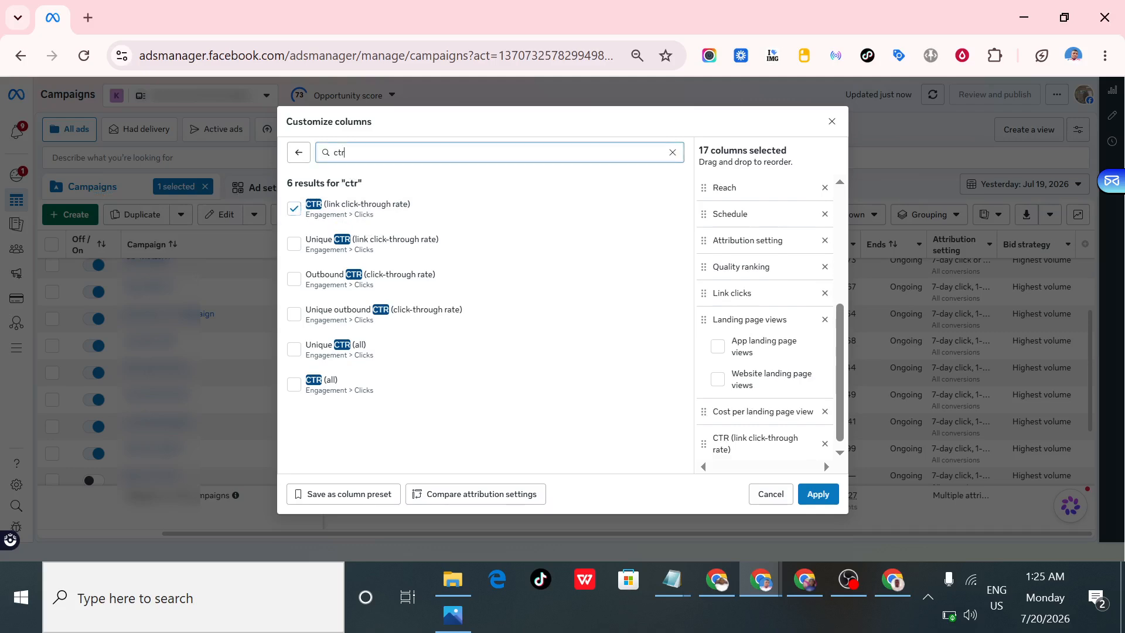
- Search the metrics for "cpc" and add the CPC (cost per link click) column
key("ctrl+a")
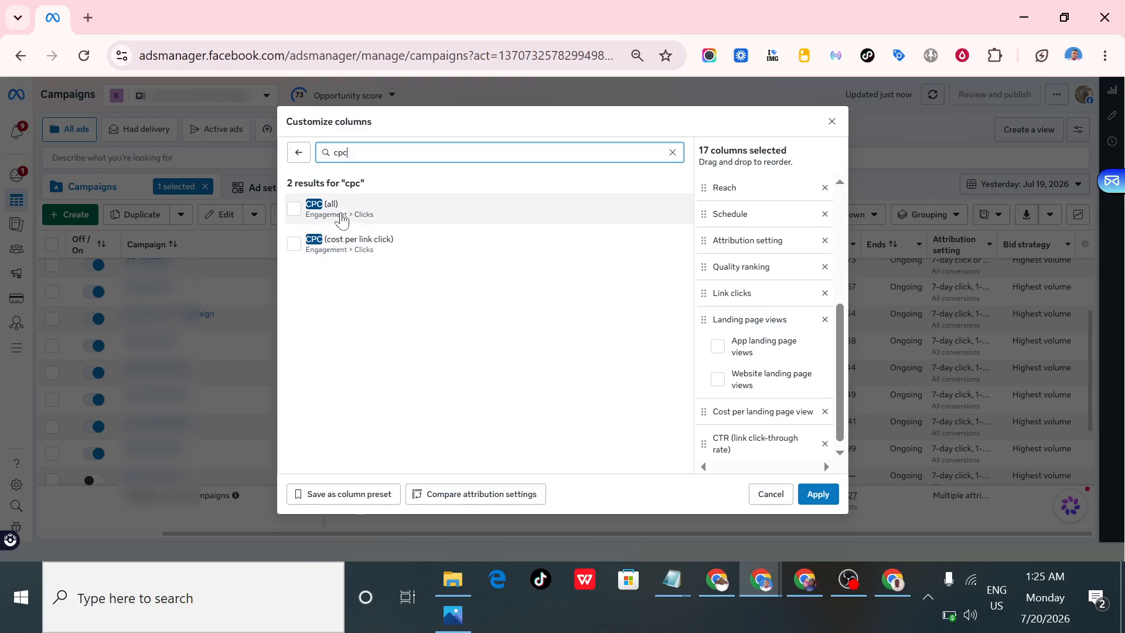
mouse_move(388, 217)
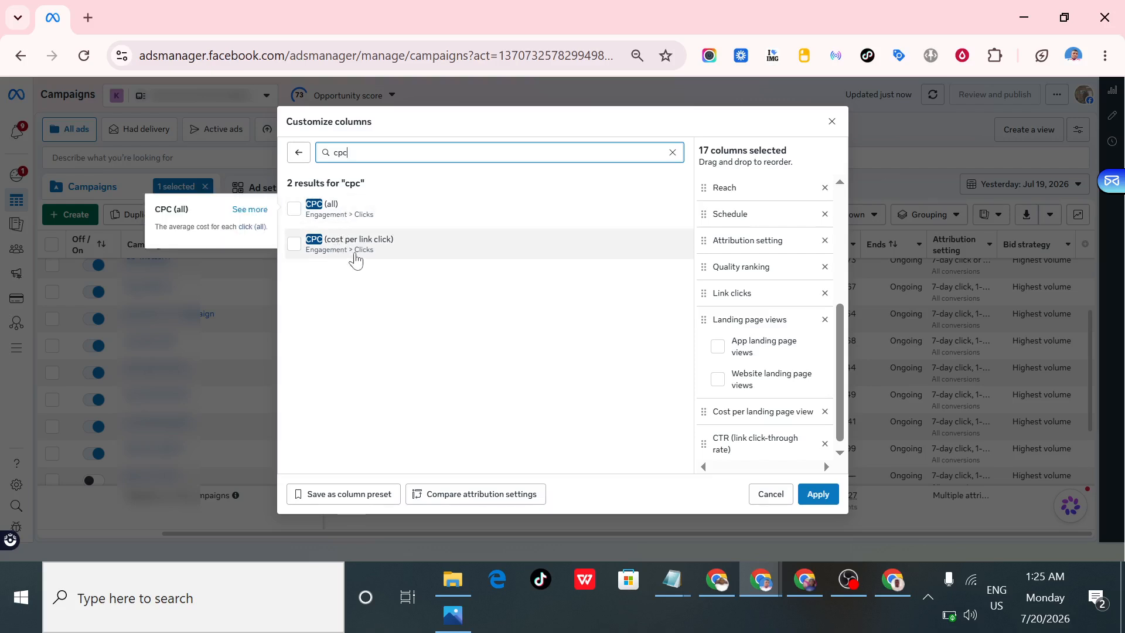
mouse_move(397, 253)
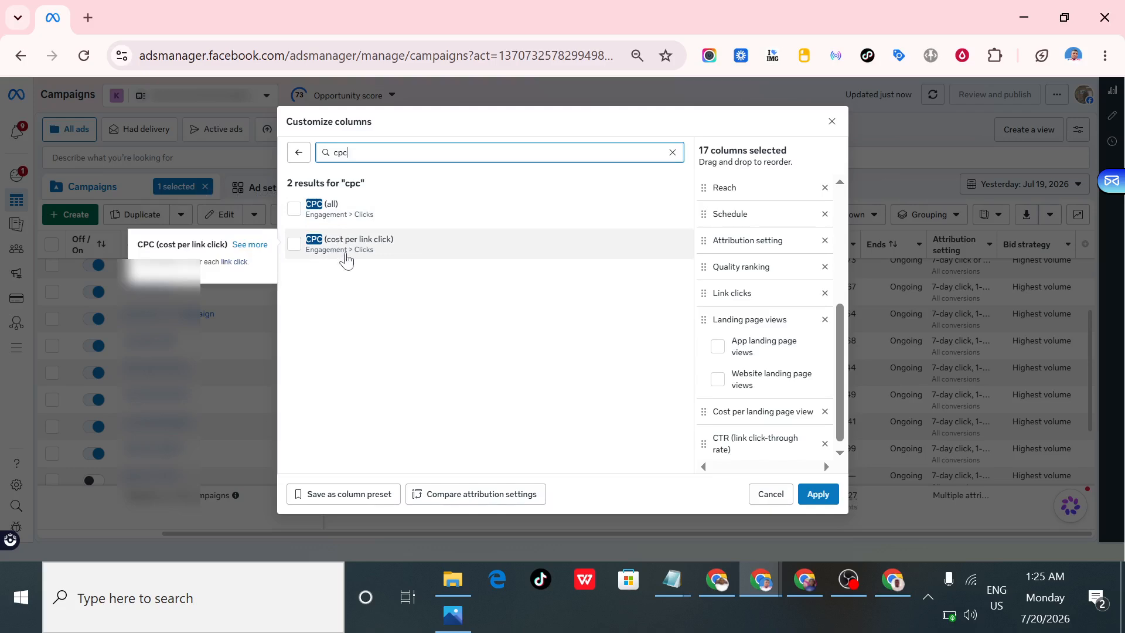
left_click(295, 245)
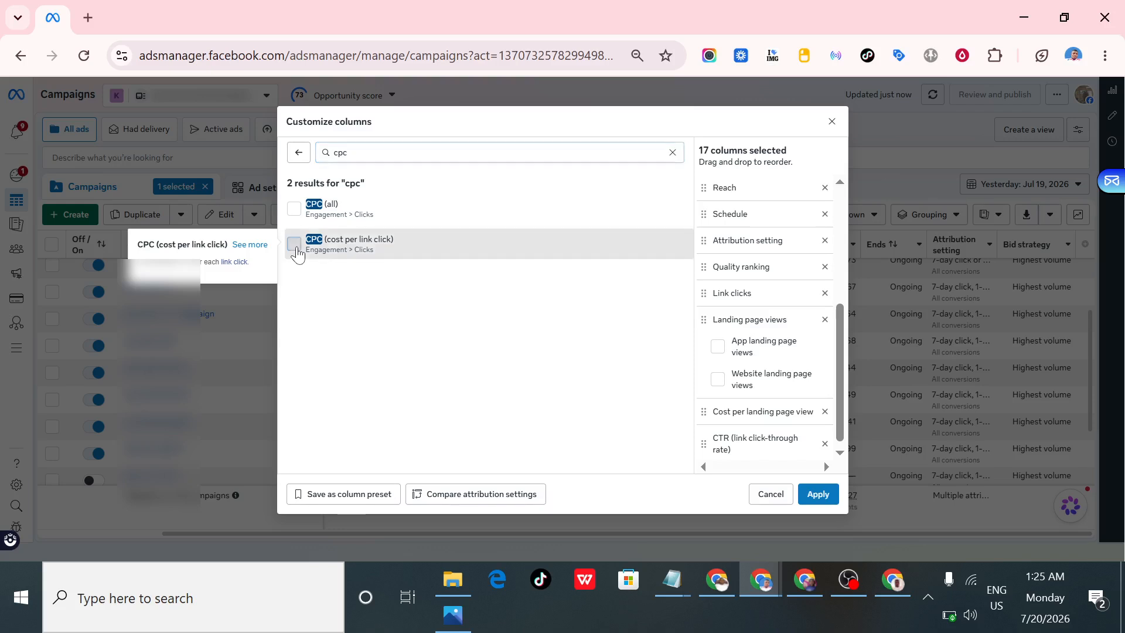
- Consult the Notepad list, search the metrics for "cpm", and add the CPM (cost per 1,000 impressions) column
mouse_move(681, 590)
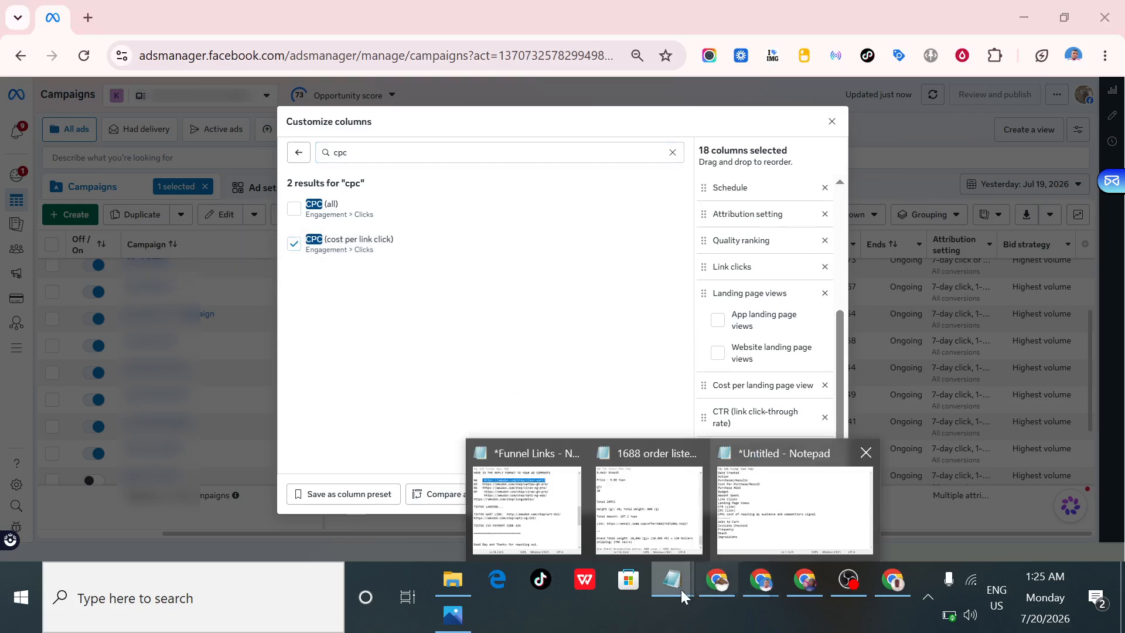
left_click(771, 540)
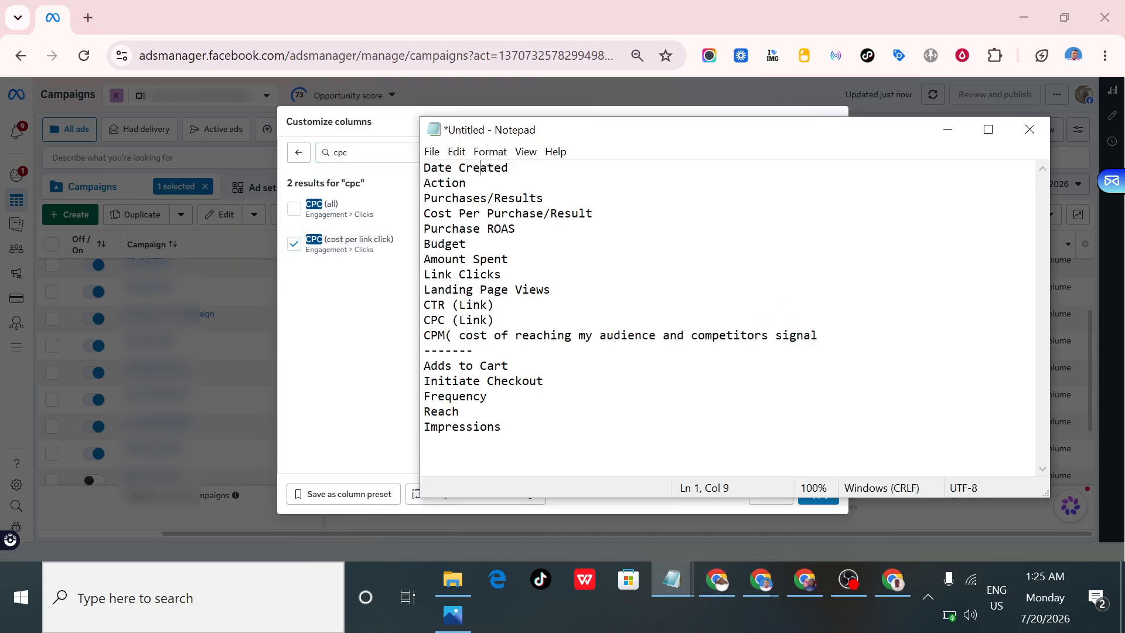
double_click(342, 152)
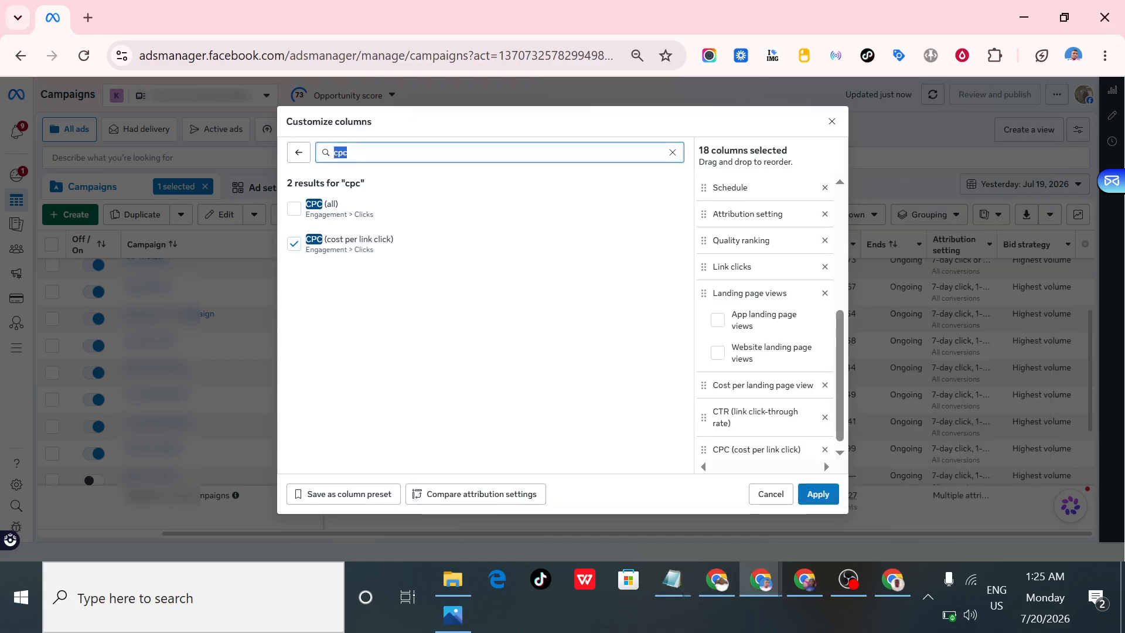
type("c")
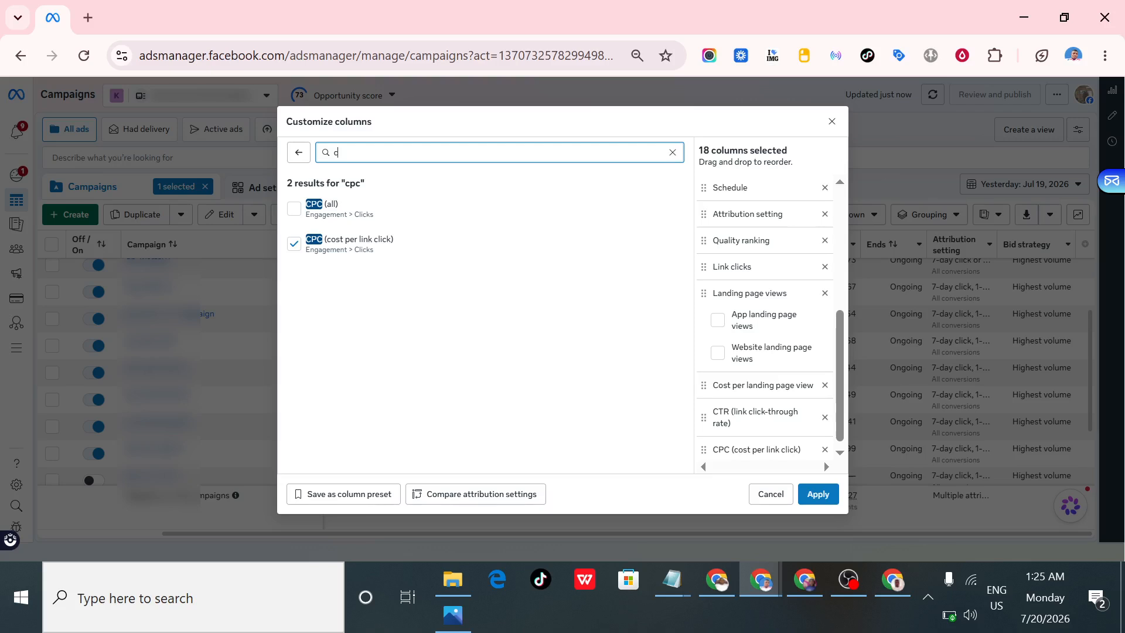
type("pm")
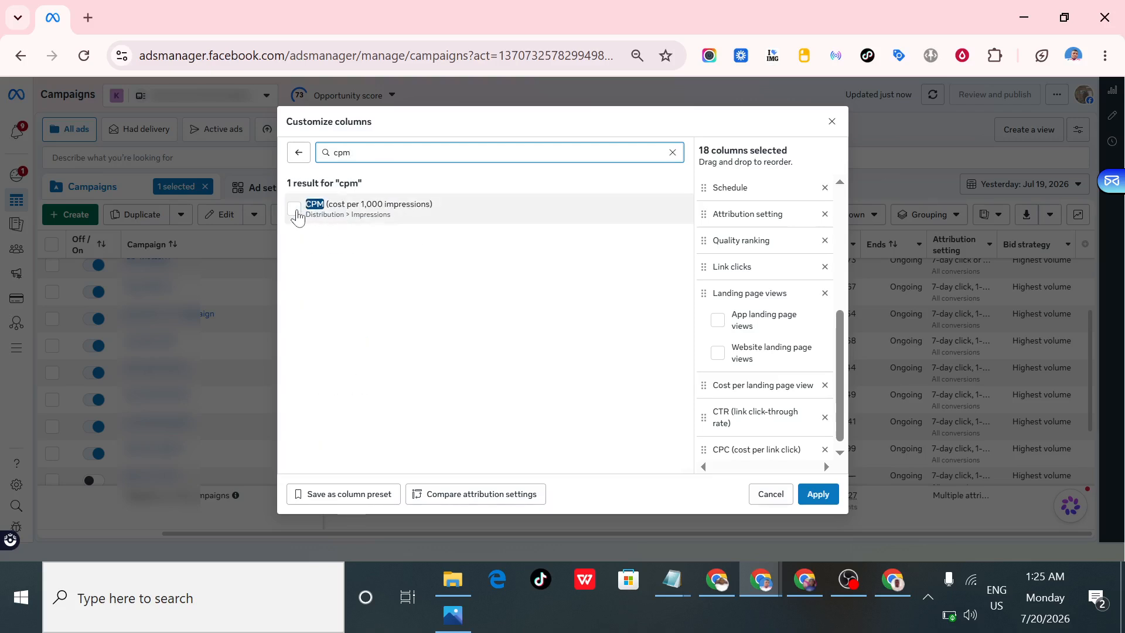
left_click(295, 211)
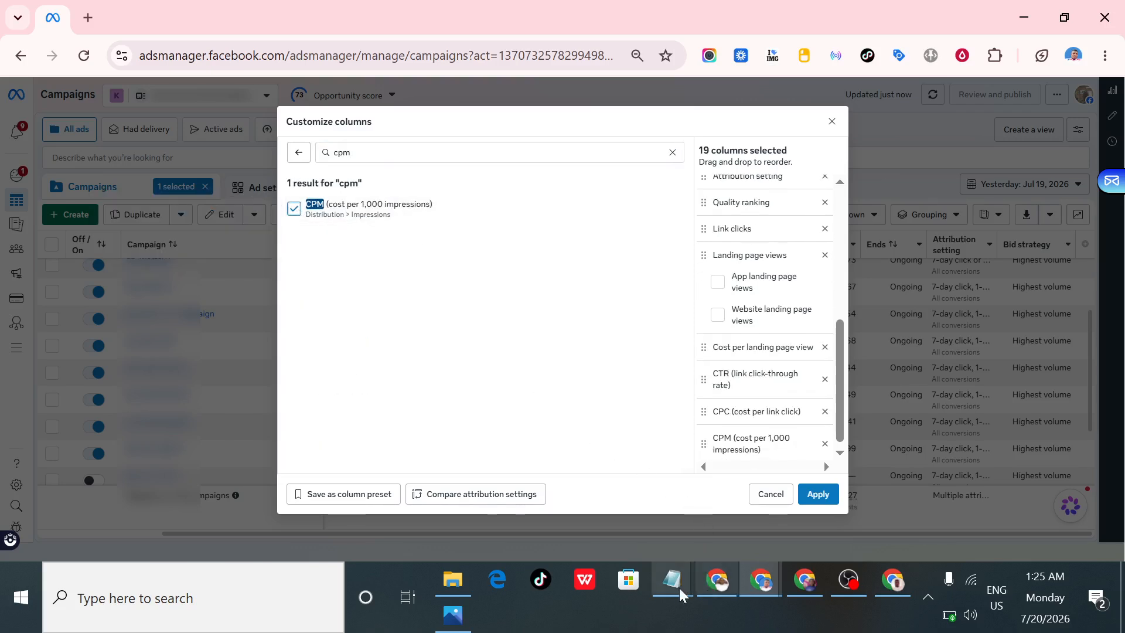
- Review the Adds to Cart and Initiate Checkout entries in the Notepad metrics list
mouse_move(680, 589)
left_click(810, 531)
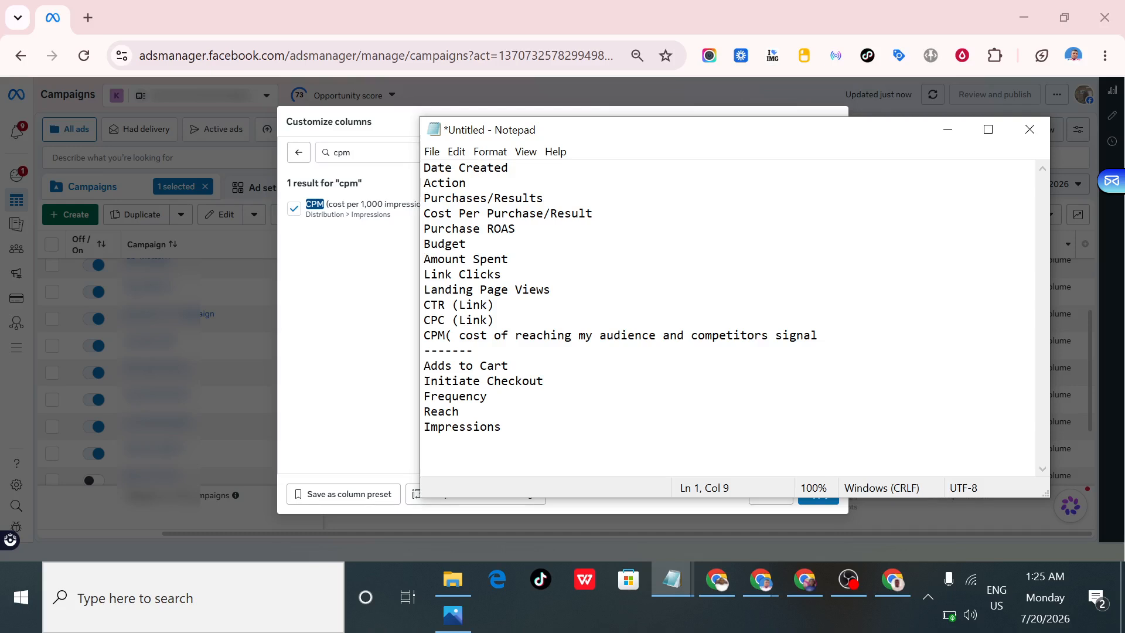
left_click_drag(509, 365, 445, 365)
left_click_drag(544, 381, 424, 366)
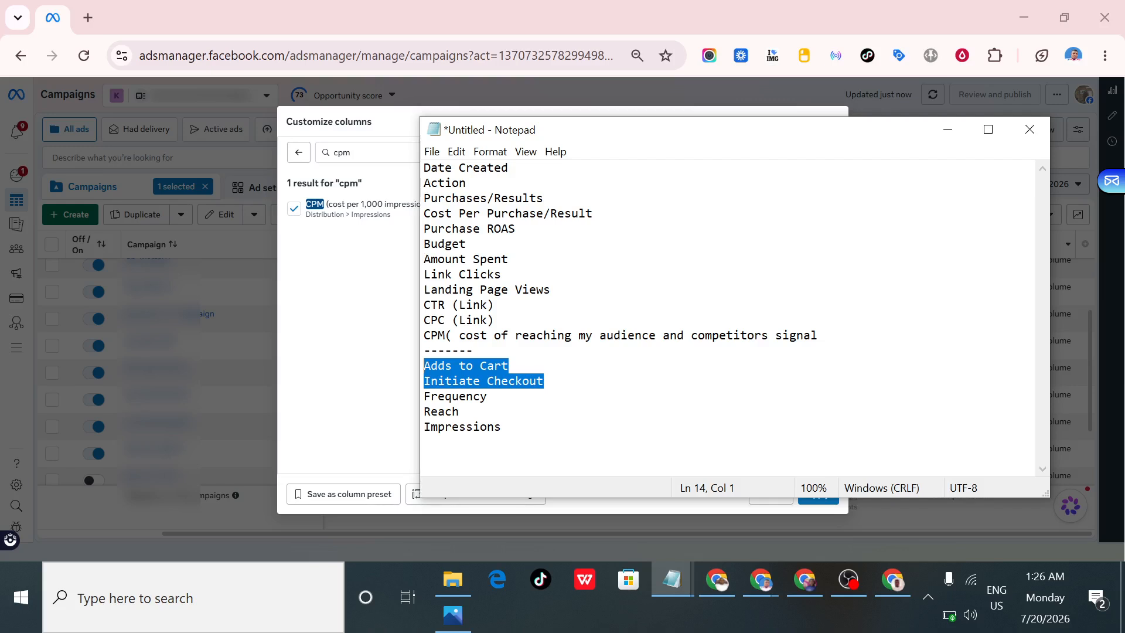
left_click(516, 396)
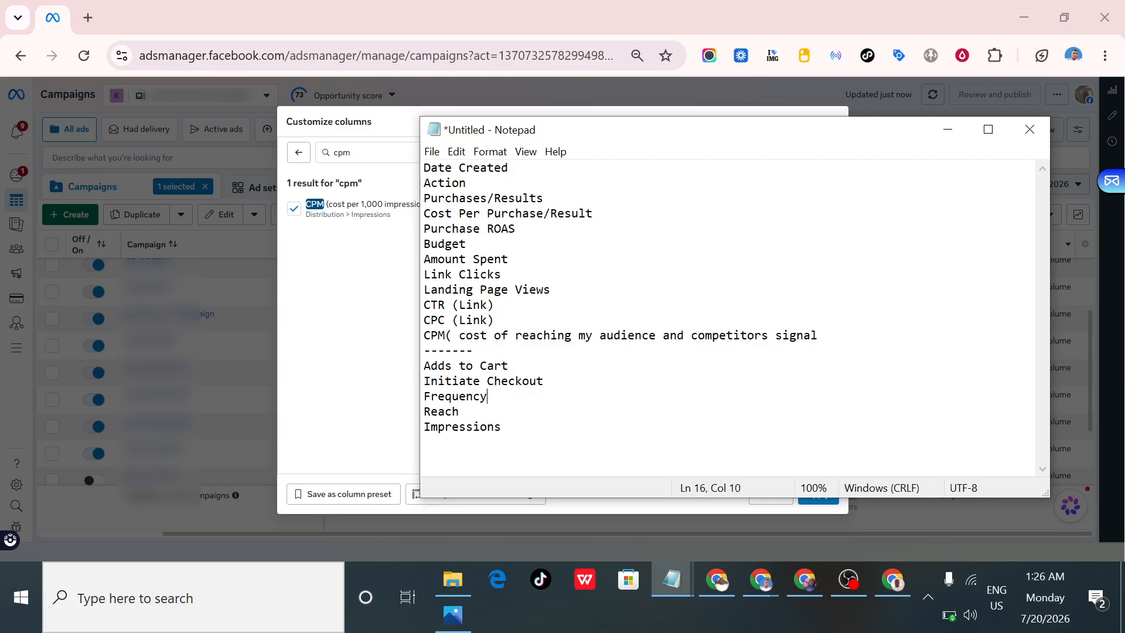
left_click_drag(544, 382, 432, 366)
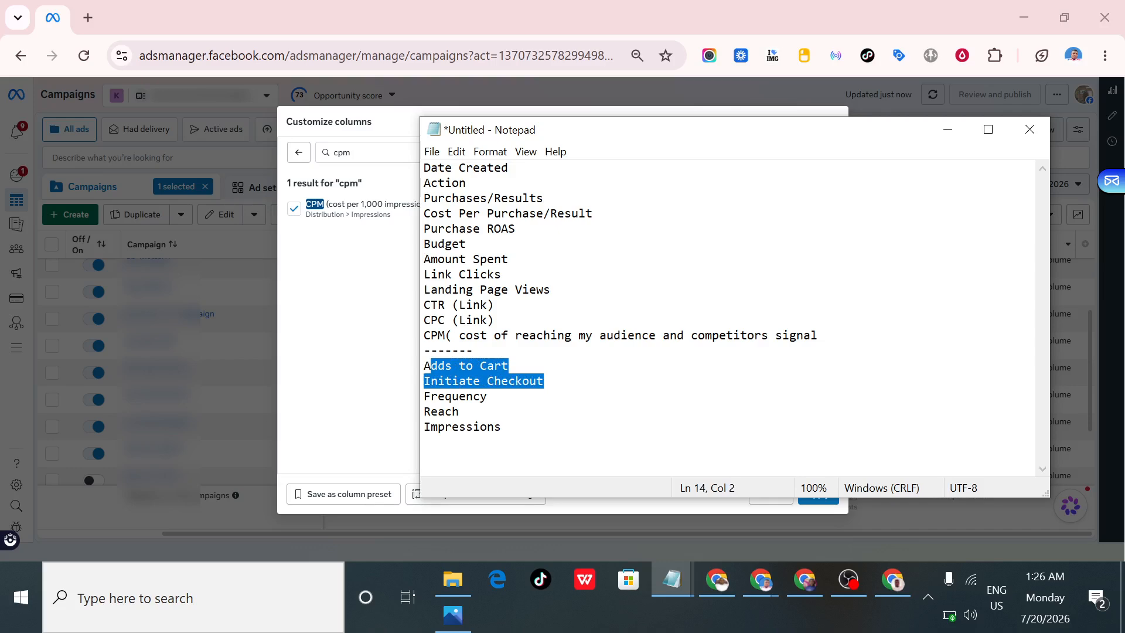
left_click(451, 350)
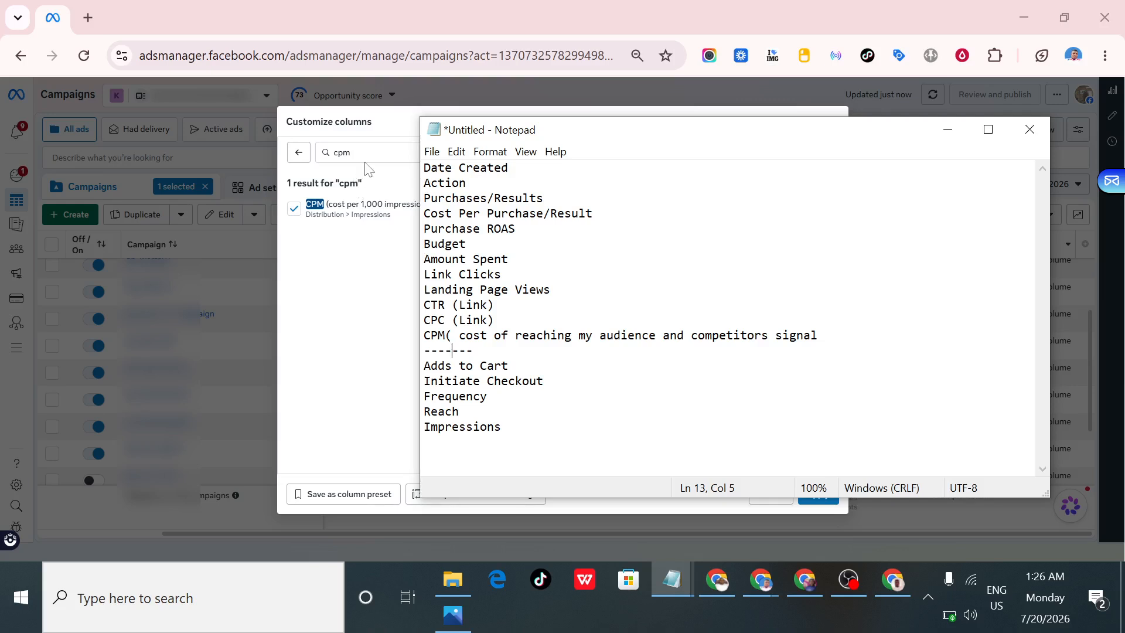
- Return to the column customization, search the metrics for "fre", and add the Frequency column
key("alt+Tab")
type("fre")
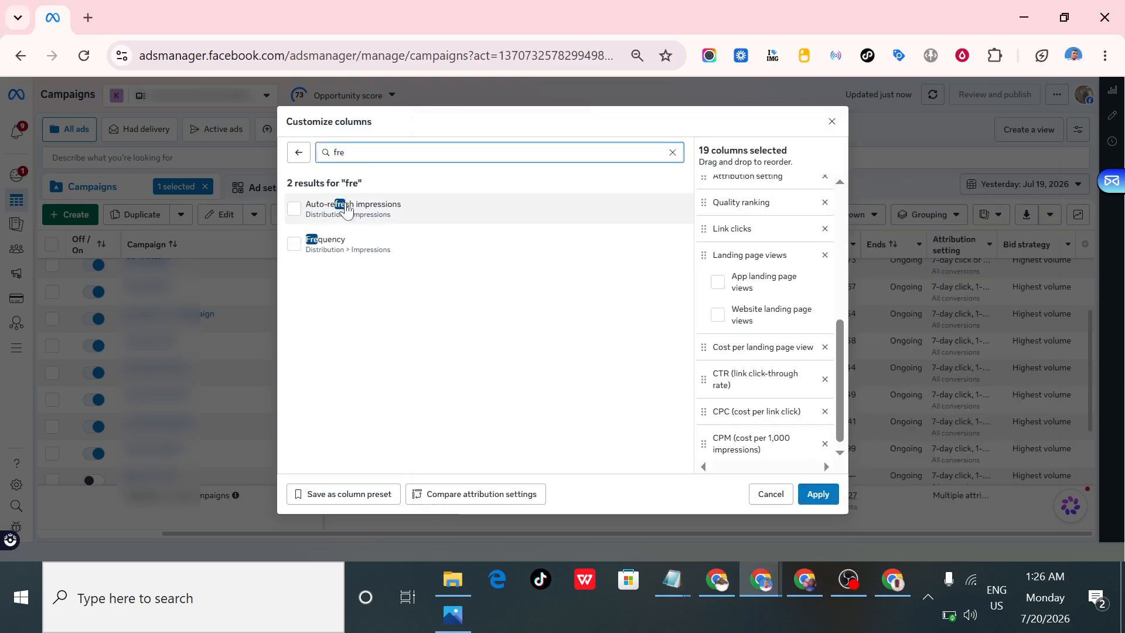
left_click(295, 251)
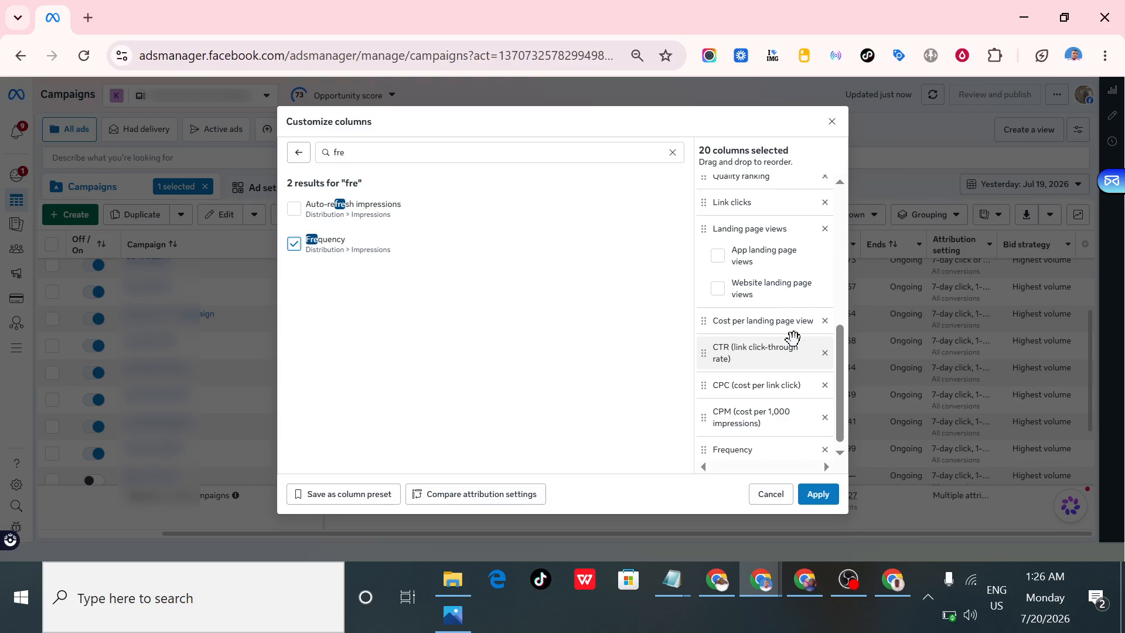
- Reorder the selected columns so Link clicks and Landing page views directly follow Amount spent
scroll(793, 337, "up", 3)
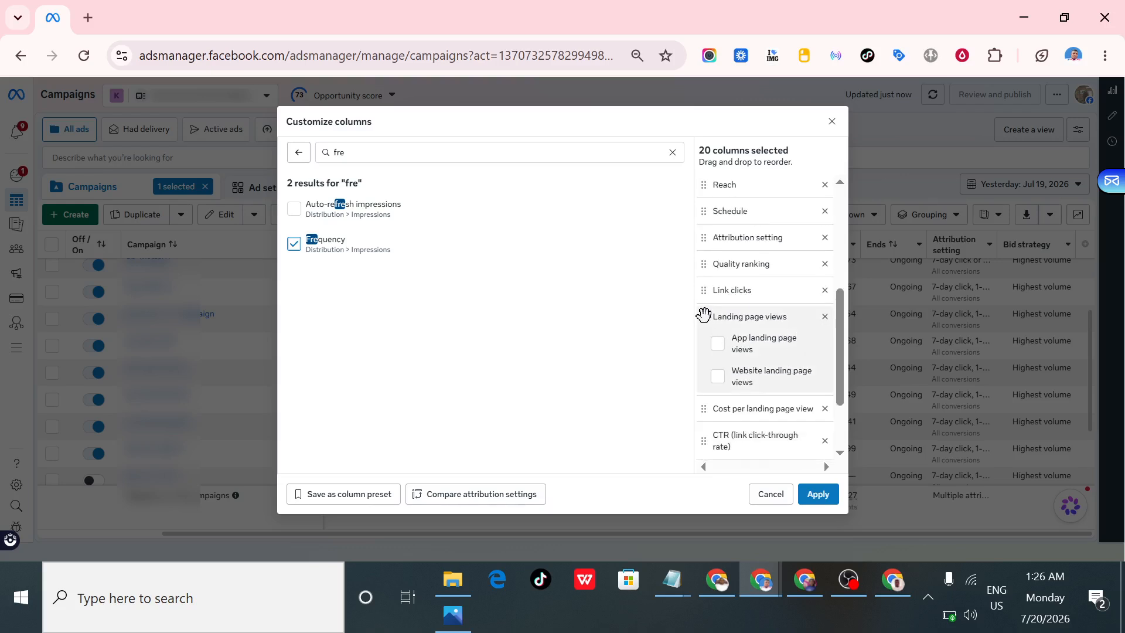
left_click_drag(707, 317, 706, 228)
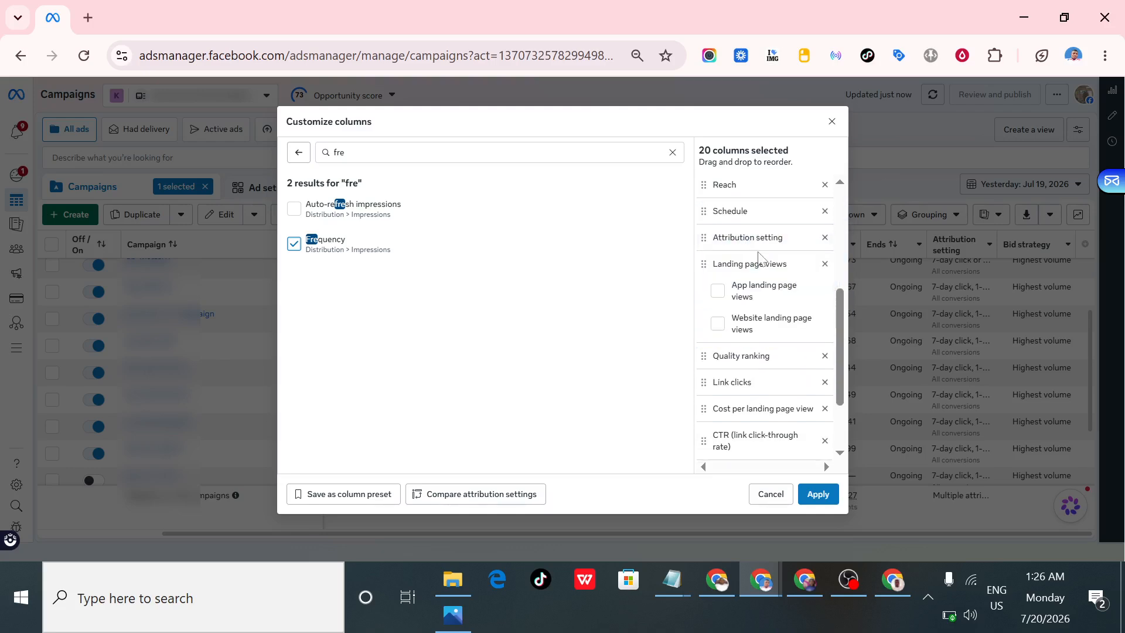
scroll(705, 347, "up", 3)
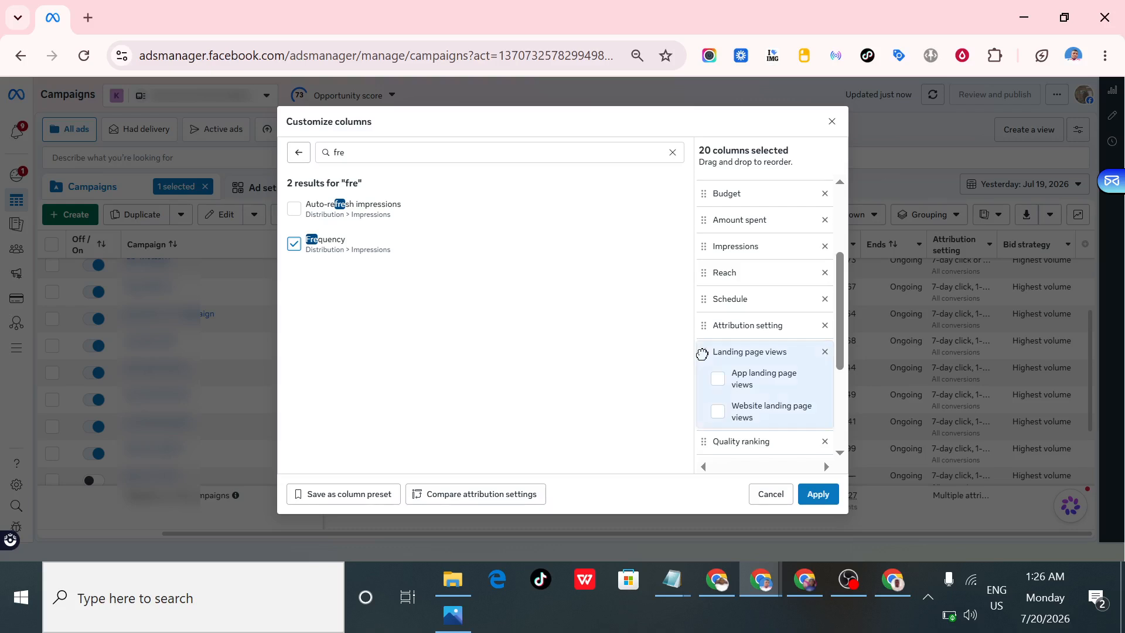
mouse_move(702, 354)
left_mouse_down()
mouse_move(712, 235)
mouse_move(703, 340)
left_mouse_up()
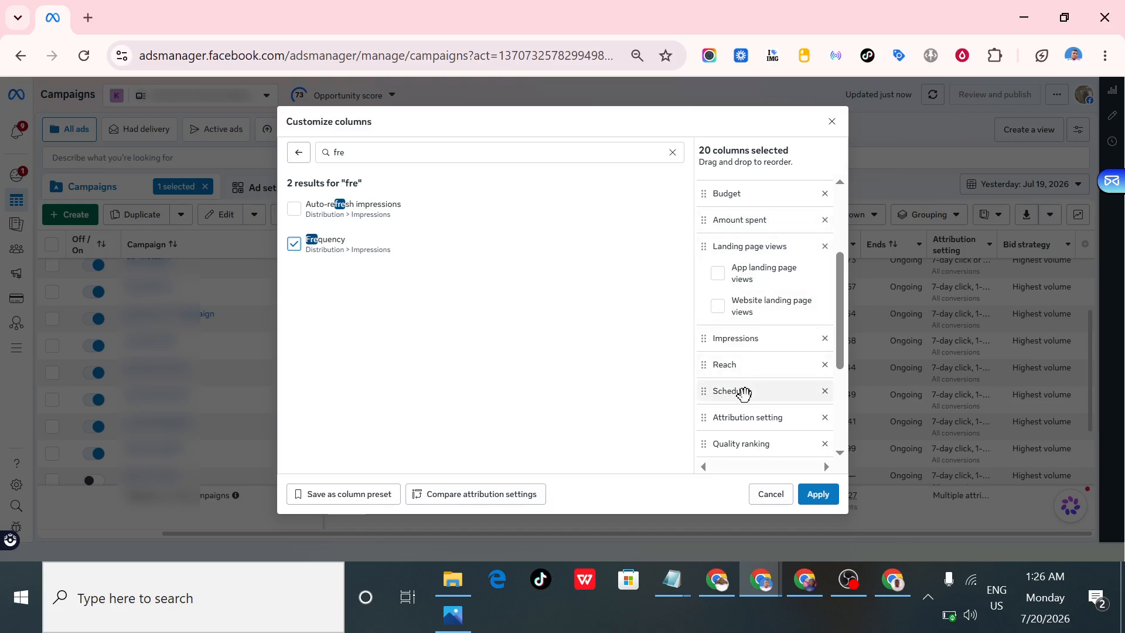
scroll(747, 293, "down", 2)
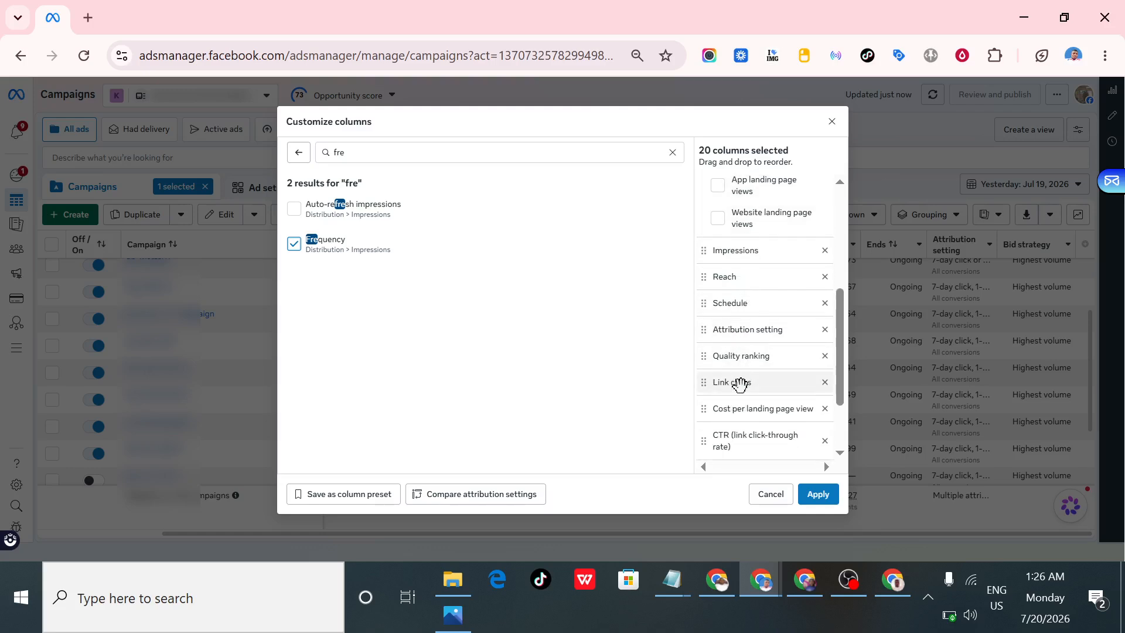
mouse_move(741, 384)
left_mouse_down()
mouse_move(739, 186)
mouse_move(747, 395)
left_mouse_up()
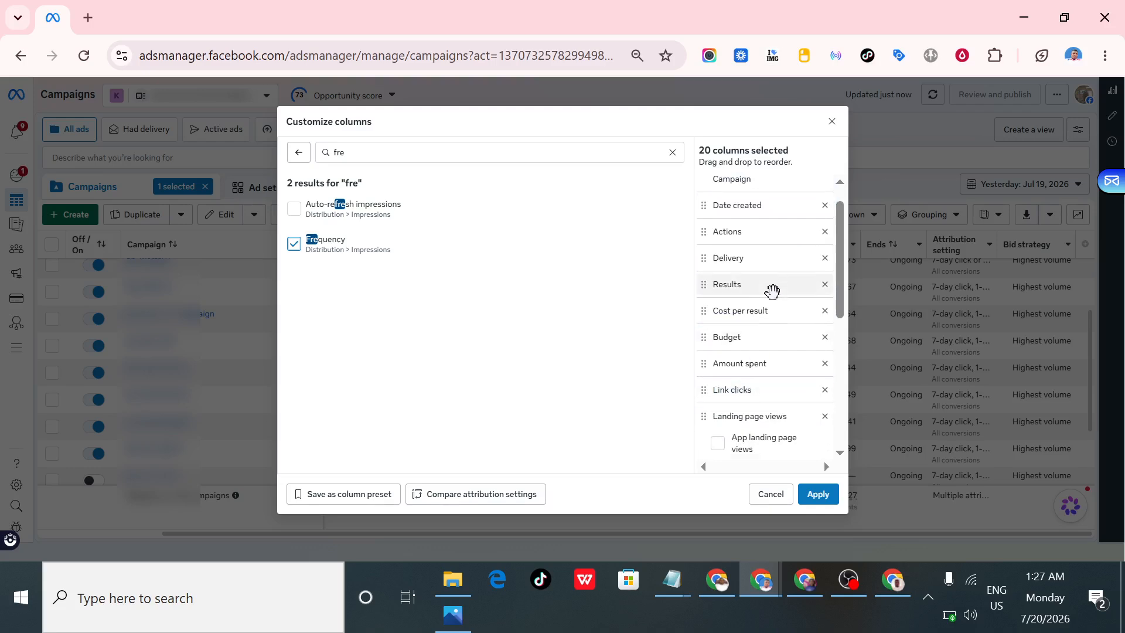
- Move the Cost per landing page view column directly after Landing page views, ahead of Impressions
scroll(762, 299, "down", 2)
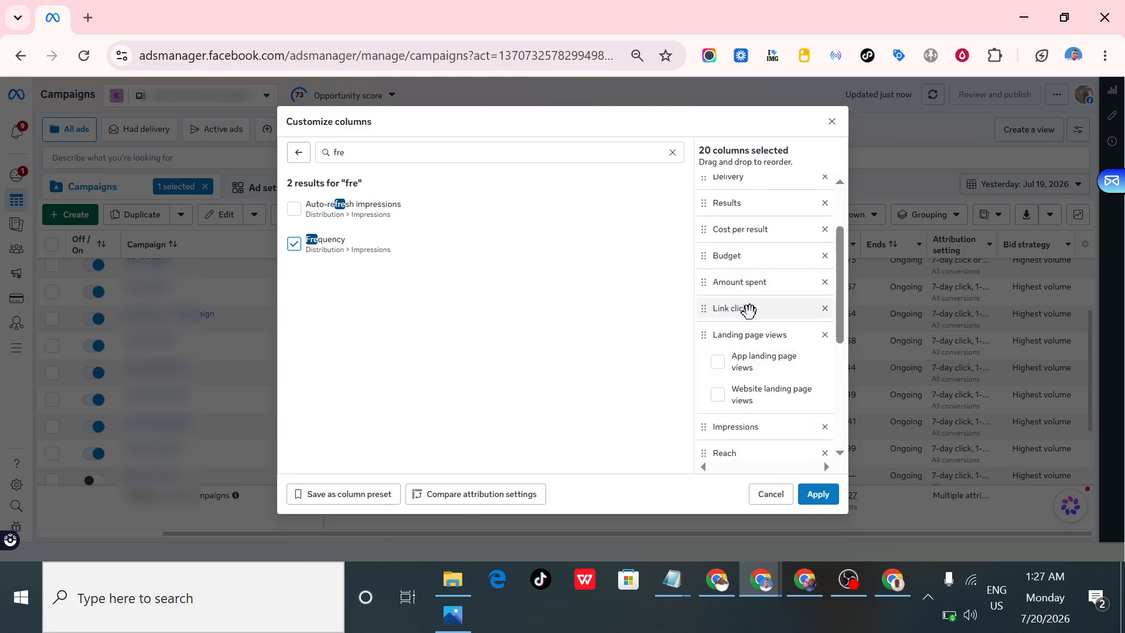
scroll(762, 314, "down", 2)
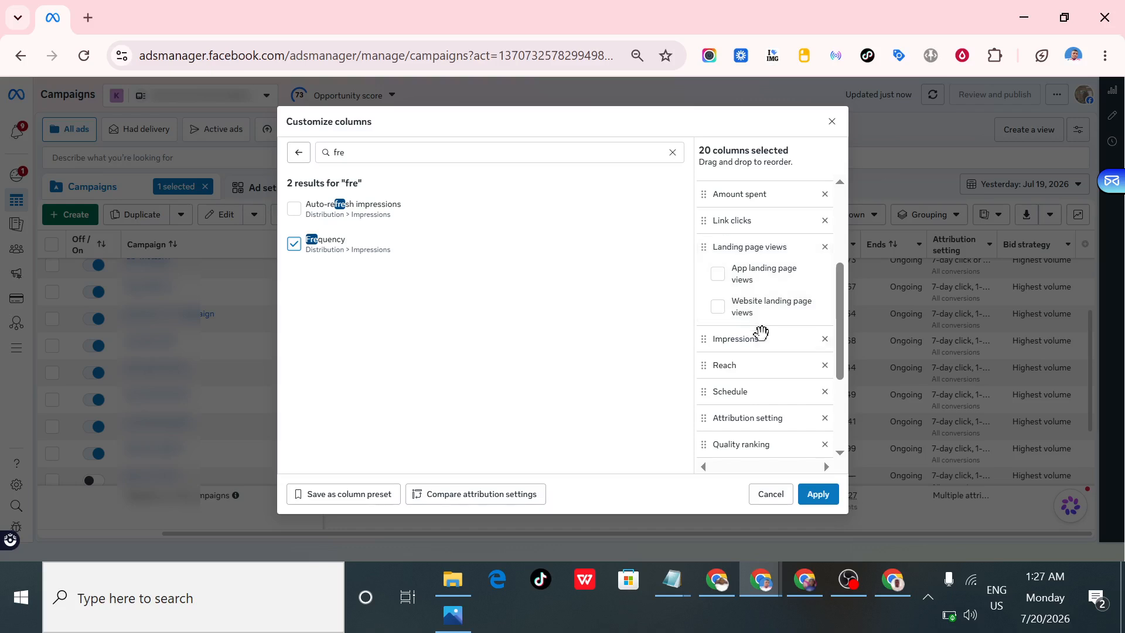
scroll(764, 340, "down", 2)
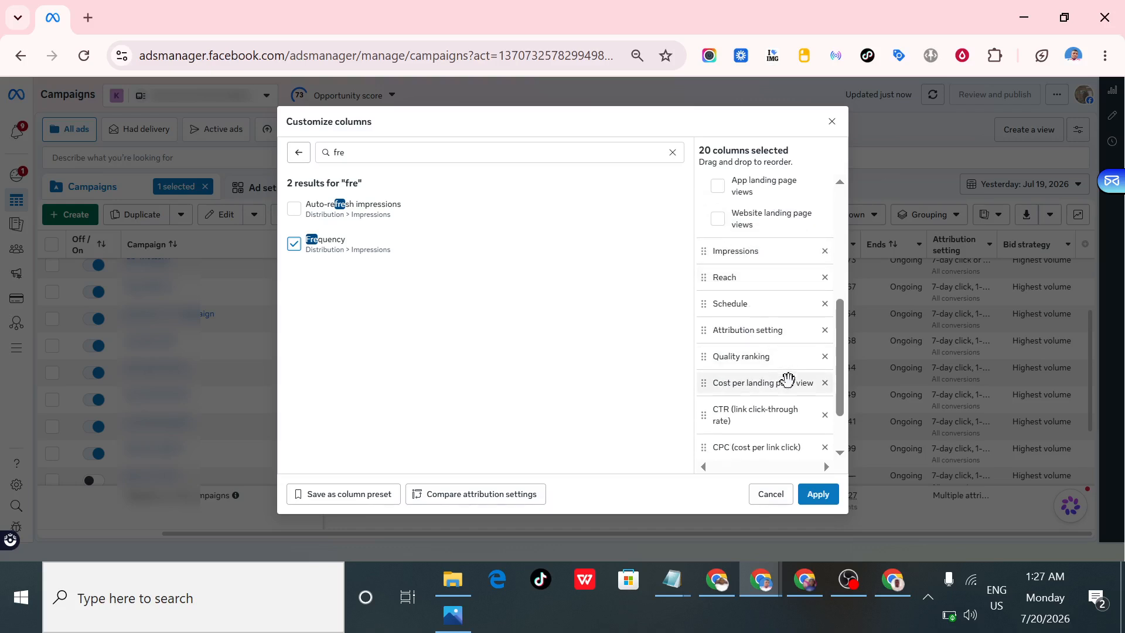
scroll(753, 378, "down", 2)
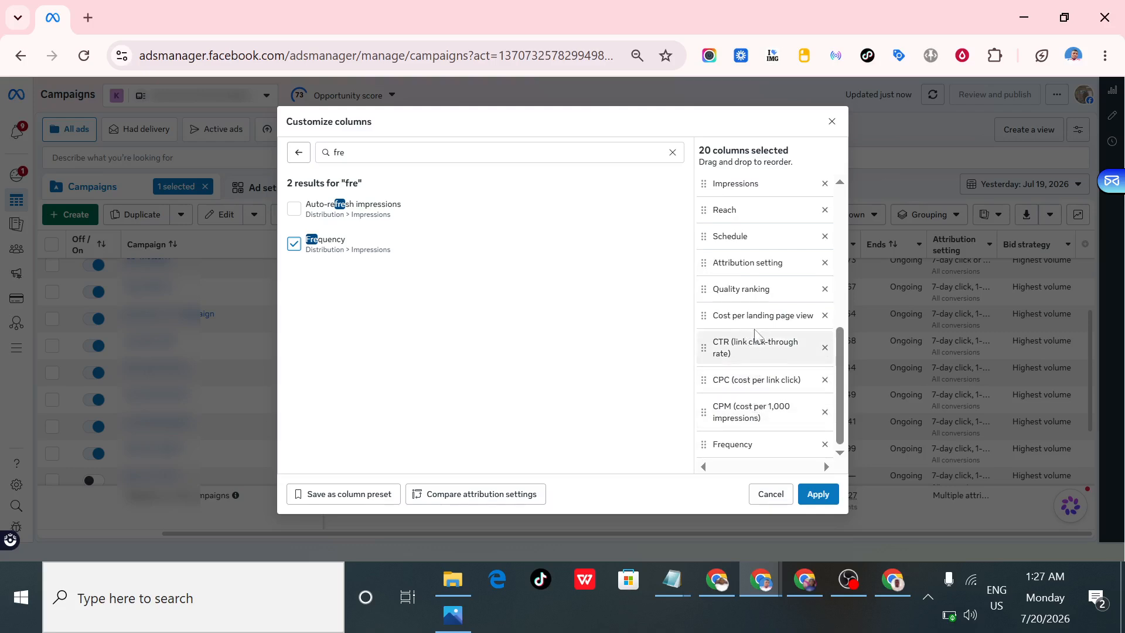
left_click_drag(750, 317, 749, 285)
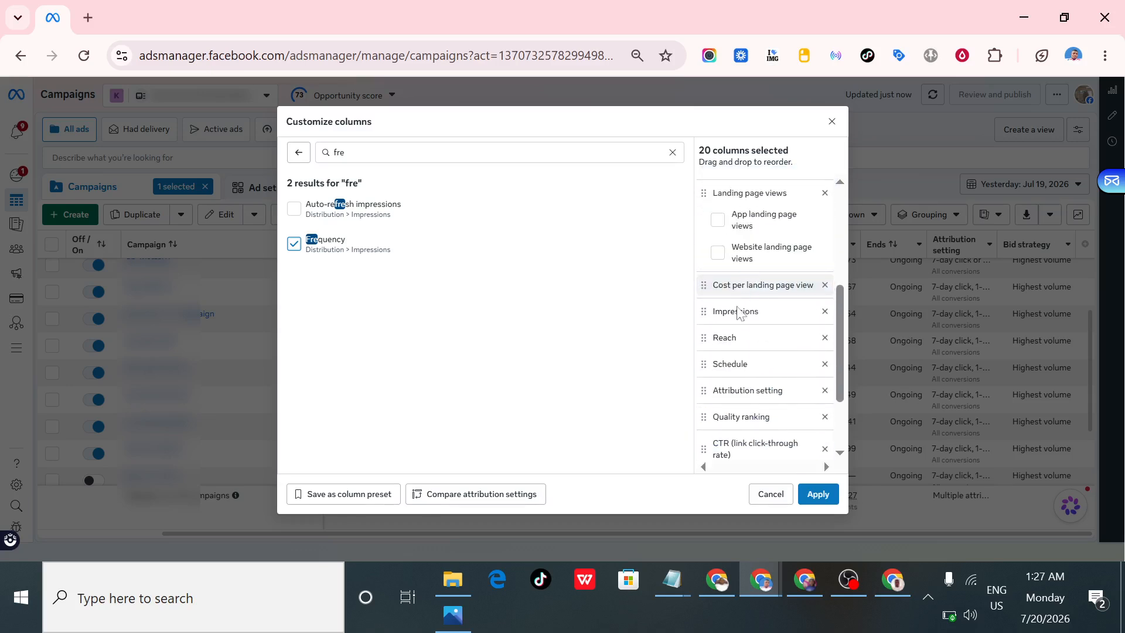
scroll(732, 342, "down", 2)
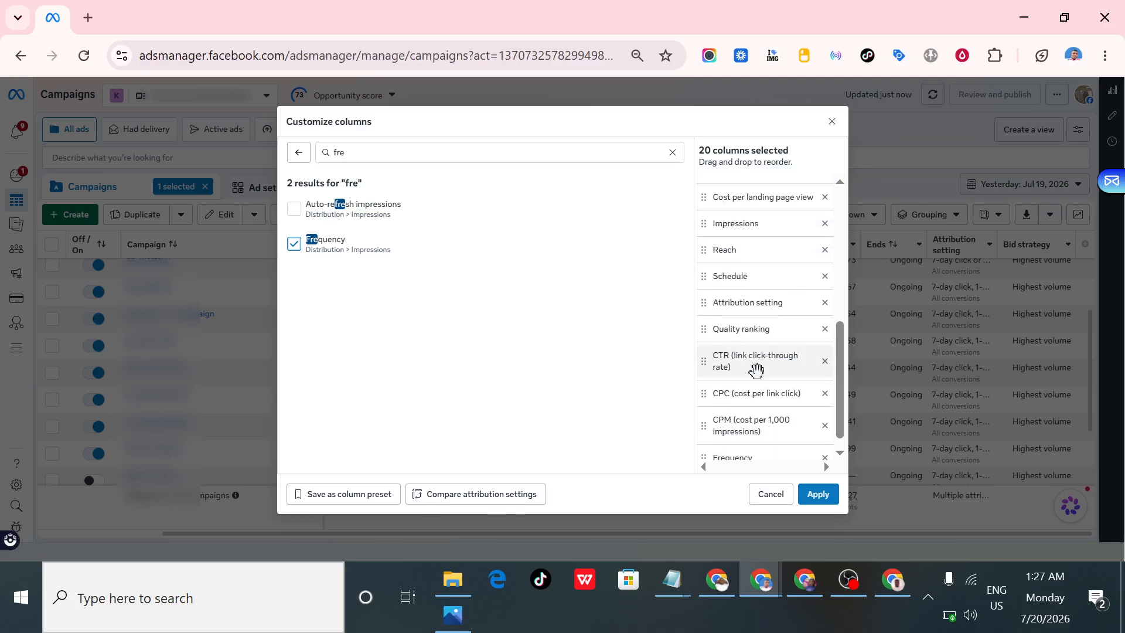
- Reorder the selected columns so CTR (link click-through rate), CPC (cost per link click) and Frequency follow Impressions, ahead of Reach
left_click_drag(746, 360, 752, 227)
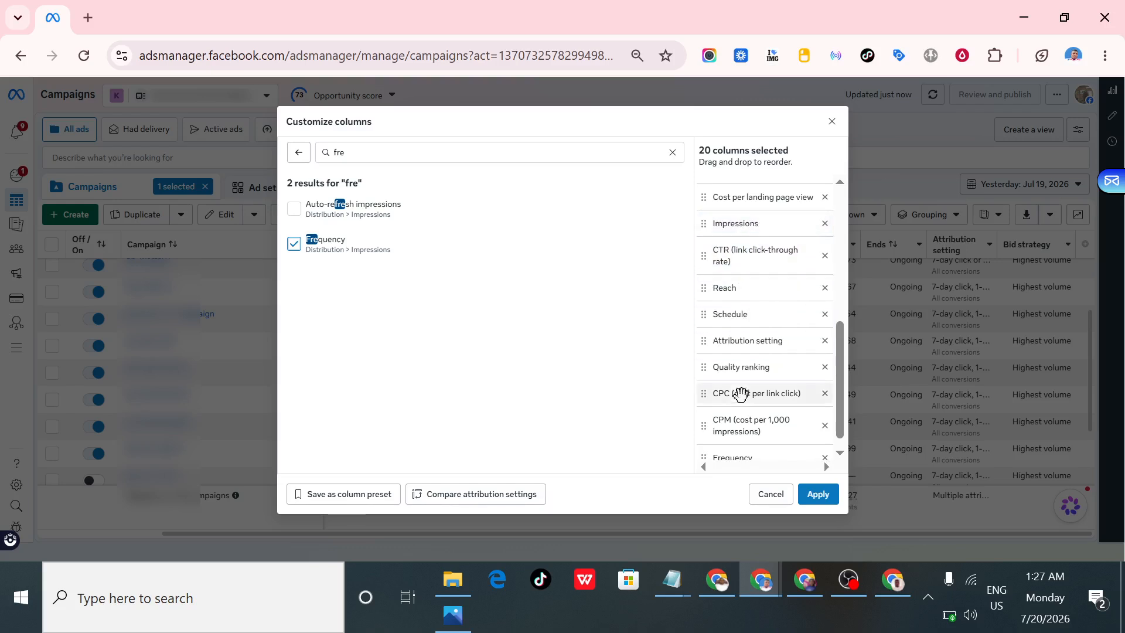
left_click_drag(741, 393, 747, 294)
left_click_drag(742, 311, 741, 314)
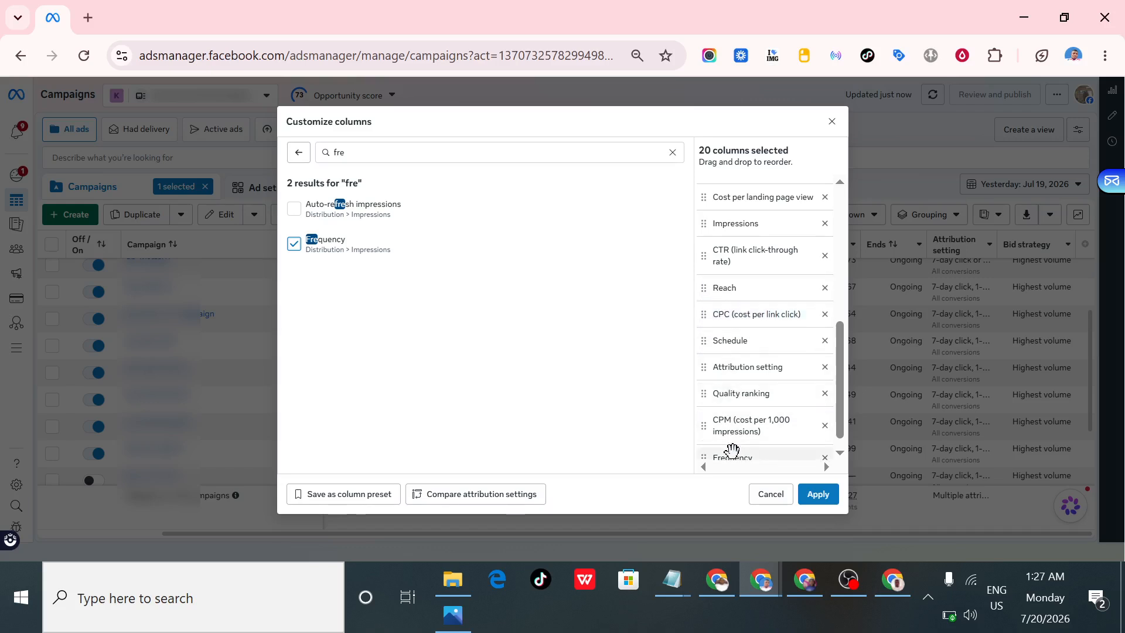
left_click_drag(733, 456, 735, 269)
left_click_drag(731, 342, 732, 290)
left_click(620, 308)
left_click_drag(728, 335, 730, 280)
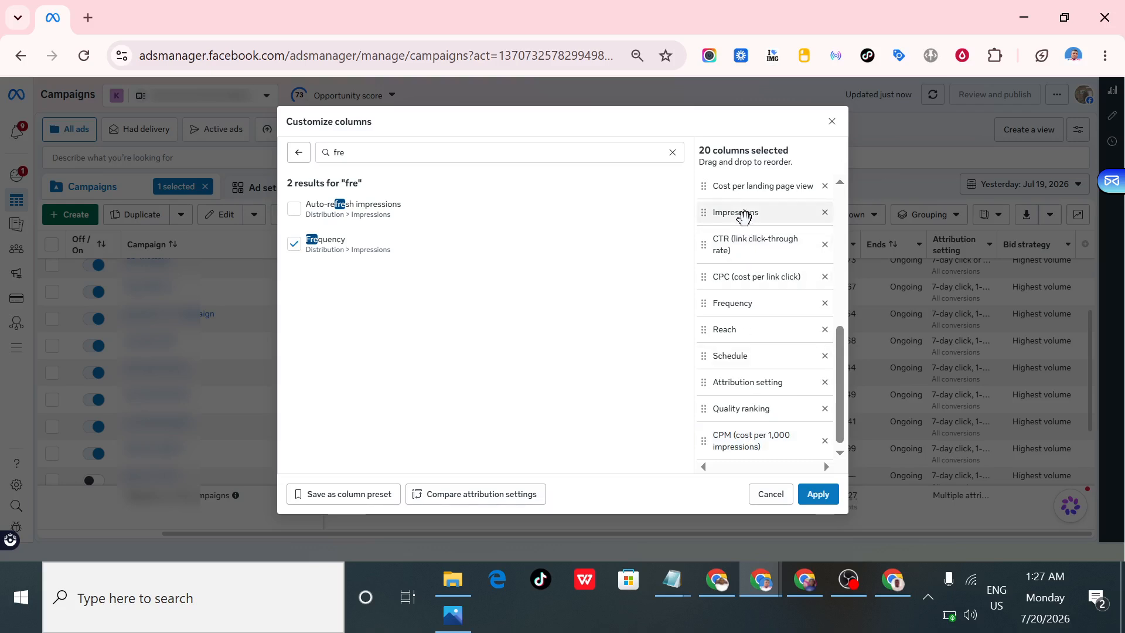
- Move Impressions directly after Frequency and place CPM (cost per 1,000 impressions) between Impressions and Reach
left_click_drag(744, 216, 751, 331)
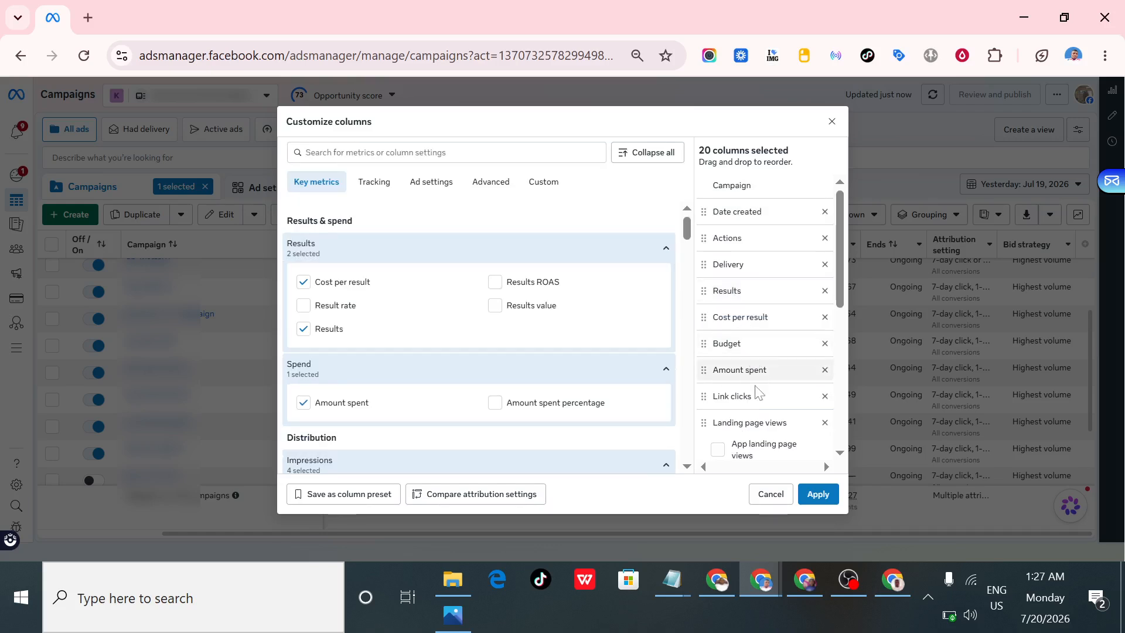
scroll(751, 340, "down", 5)
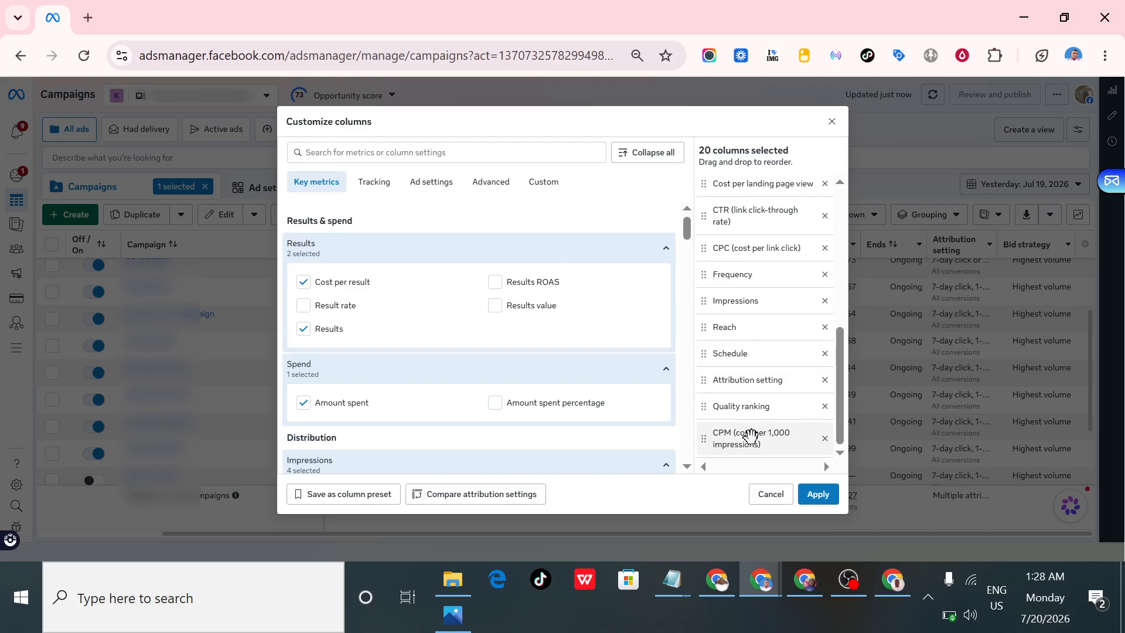
left_click_drag(749, 432, 753, 327)
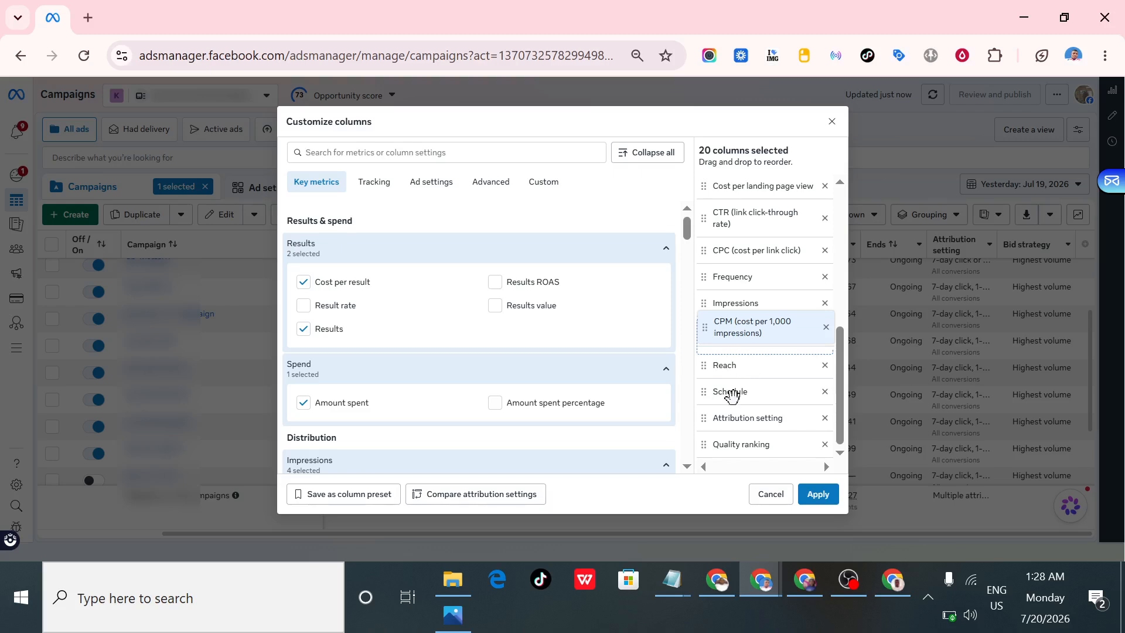
- Remove the Schedule and Attribution setting columns from the selected columns
scroll(729, 369, "down", 1)
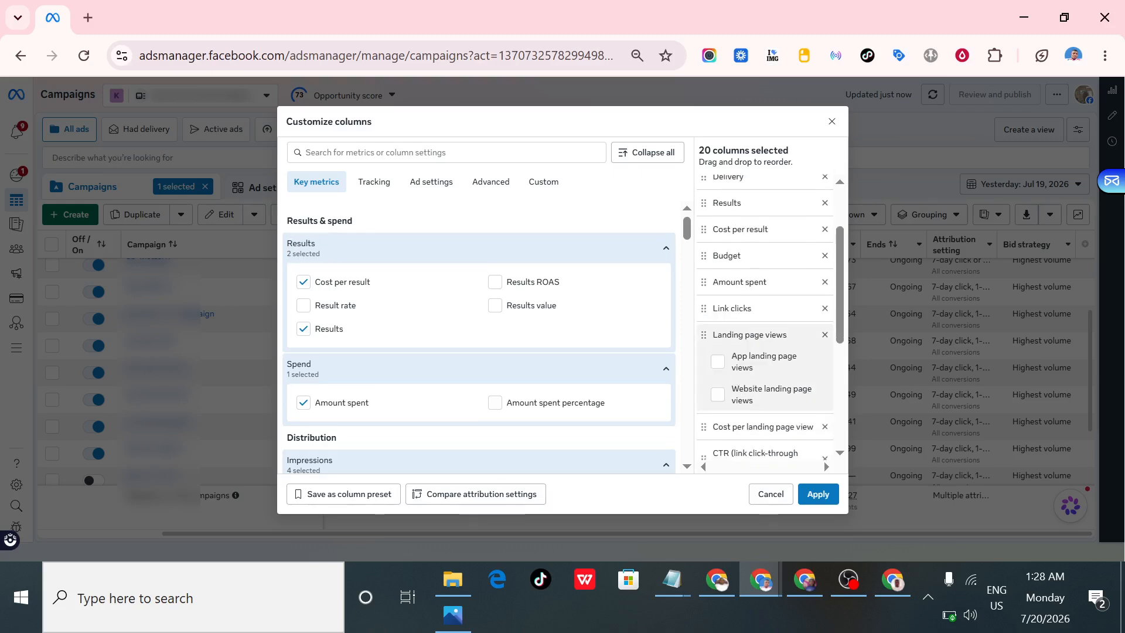
scroll(733, 359, "down", 4)
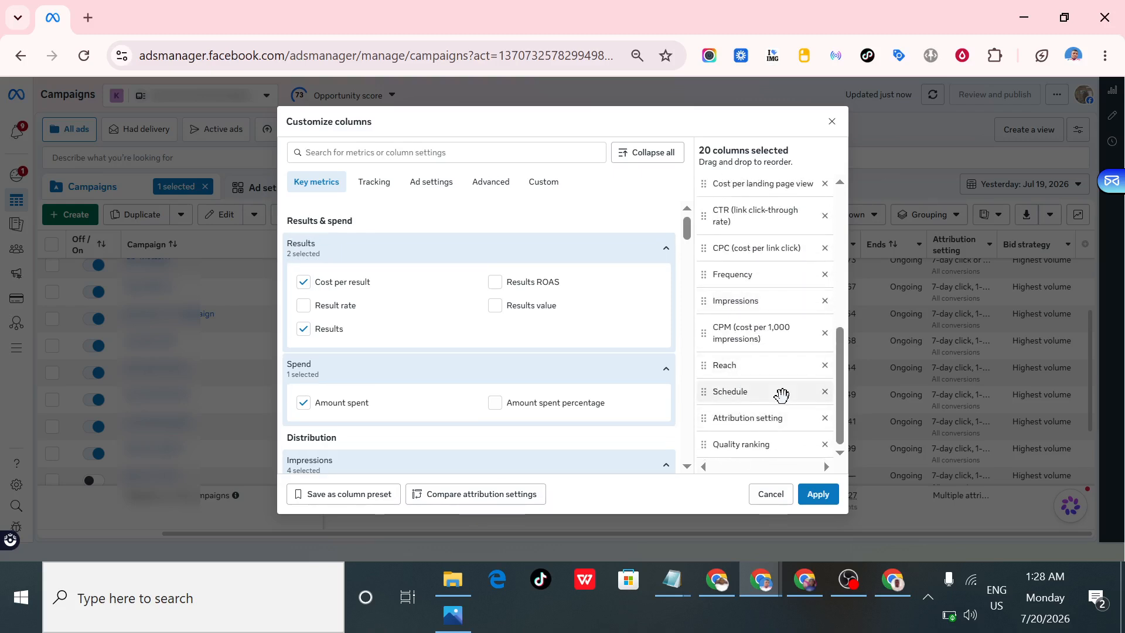
left_click(825, 392)
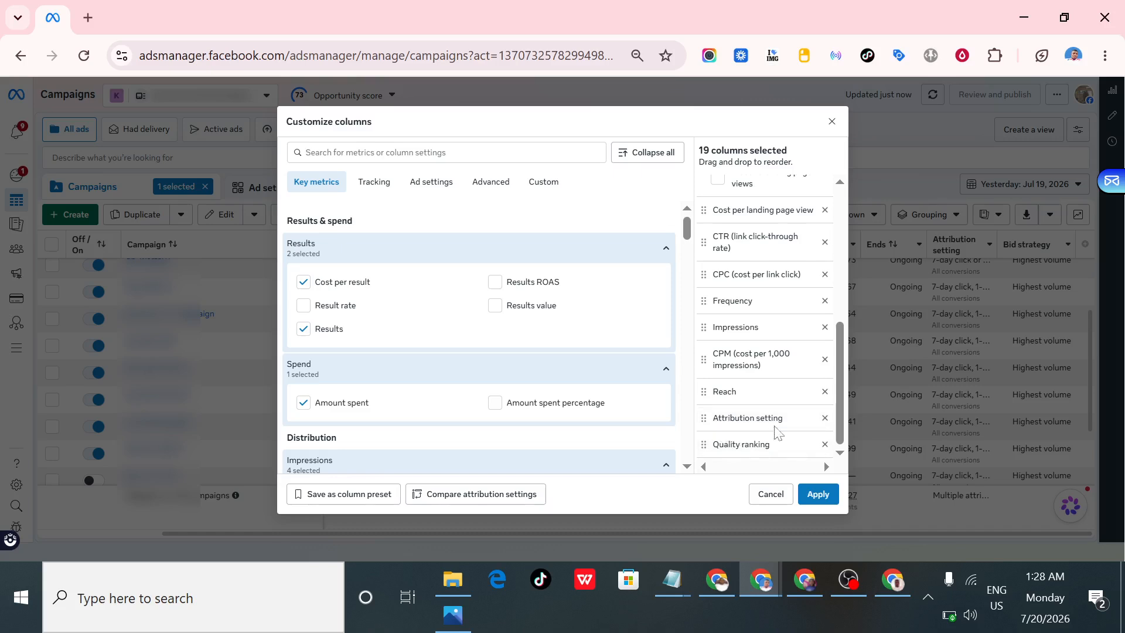
left_click(825, 419)
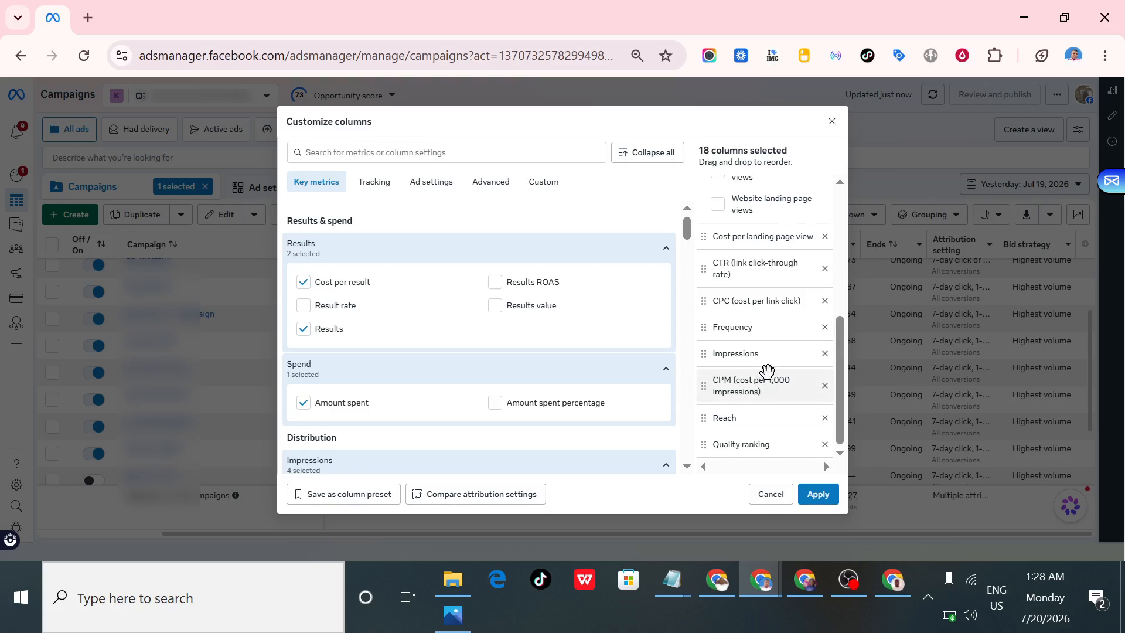
- Check the selected columns list, then save it as a column preset named "MY ATTENTION METRICS" and apply it to the campaigns table
scroll(769, 367, "up", 8)
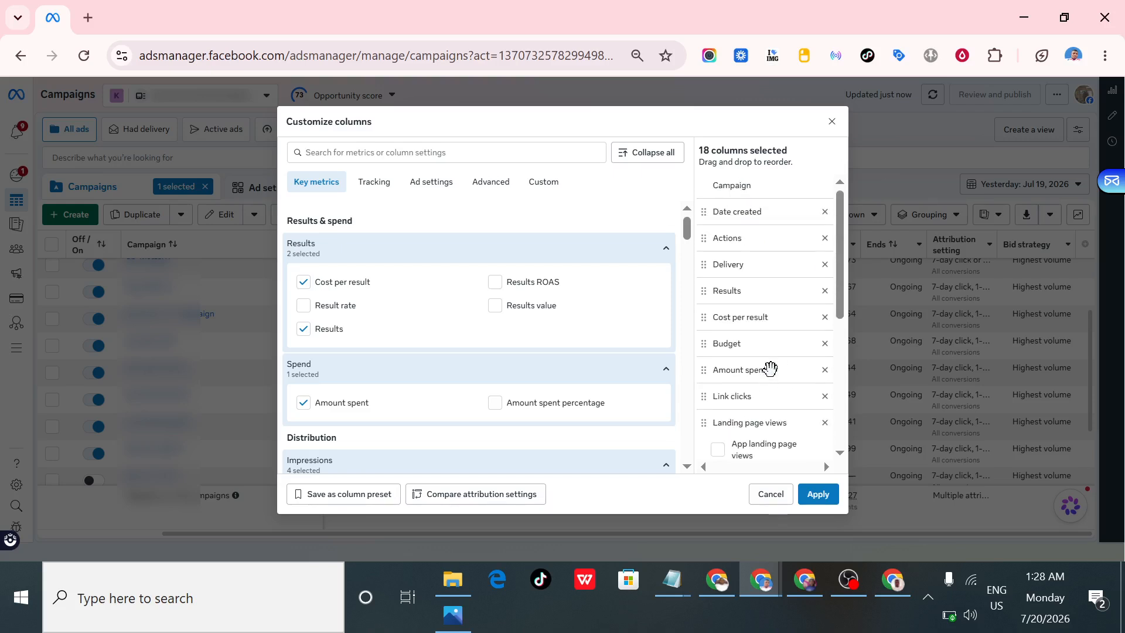
scroll(770, 368, "down", 8)
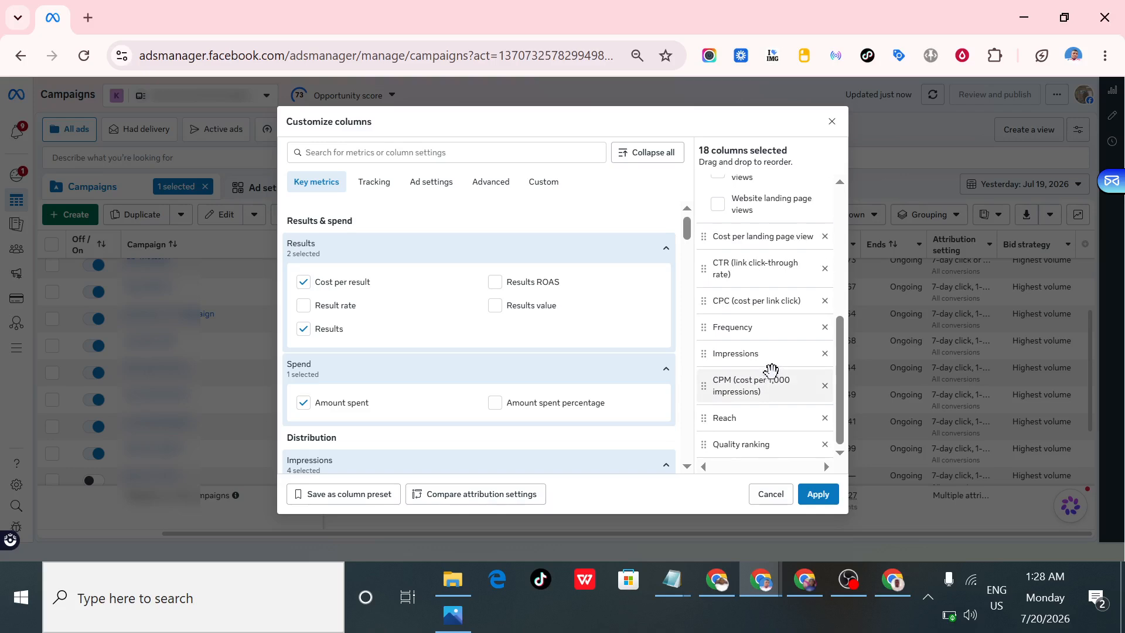
scroll(749, 369, "up", 8)
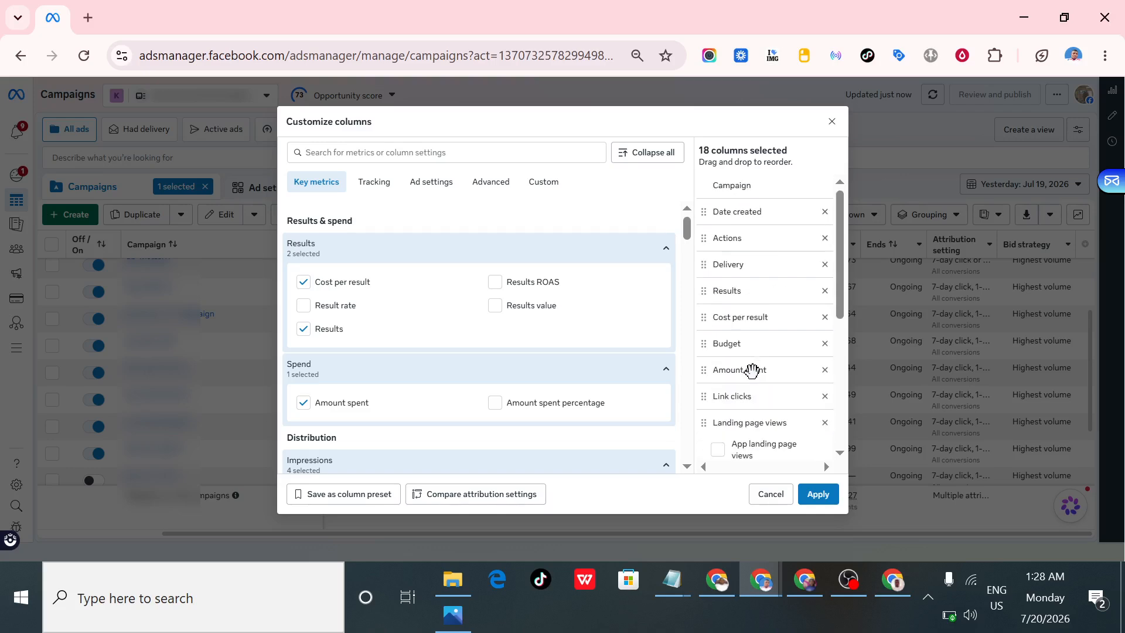
scroll(753, 368, "down", 6)
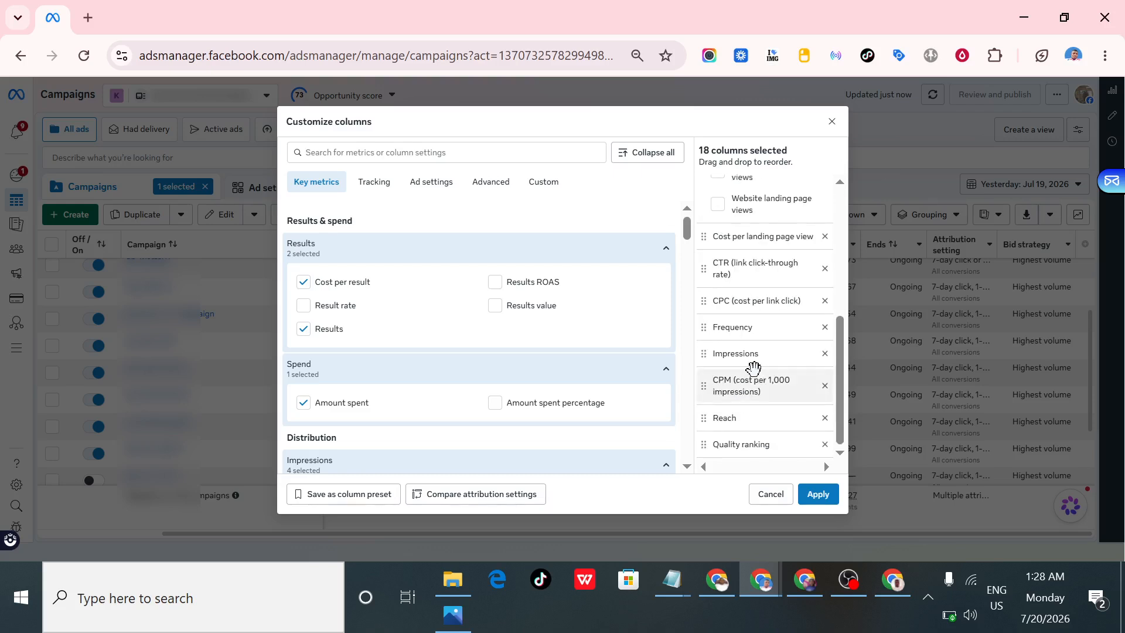
scroll(752, 367, "up", 6)
scroll(754, 367, "down", 6)
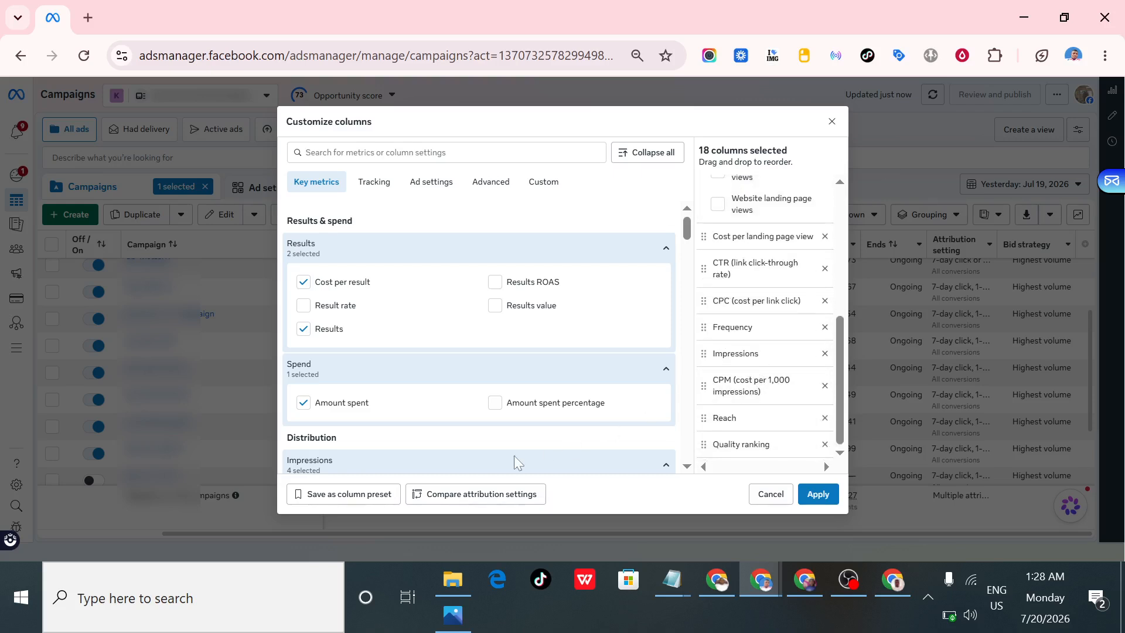
left_click(367, 496)
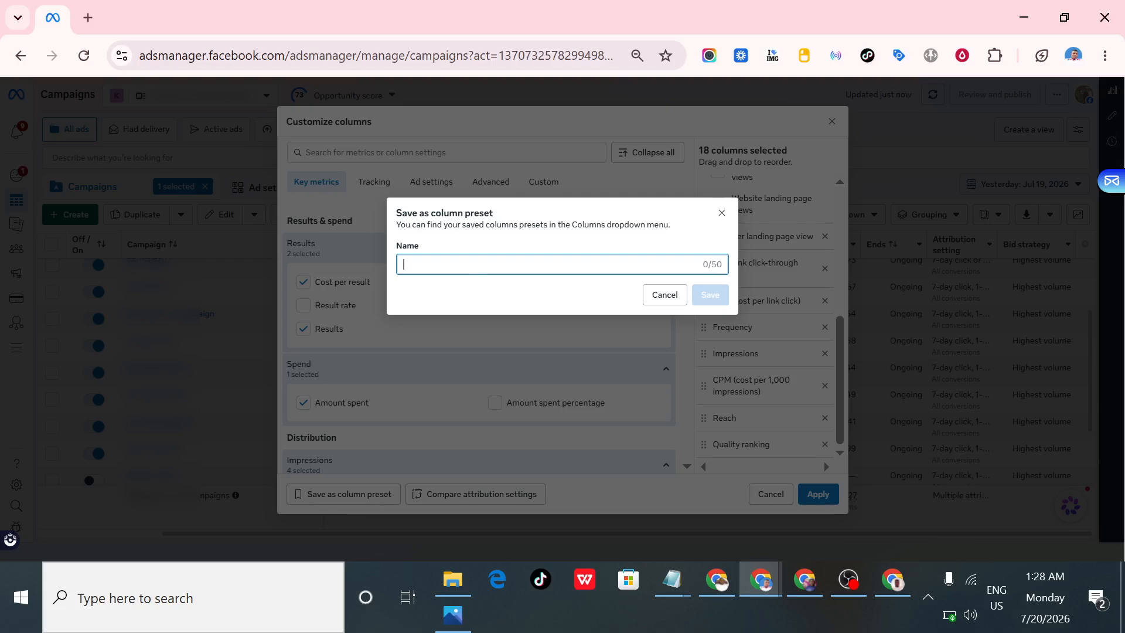
type("M")
key("BackSpace")
type("MY")
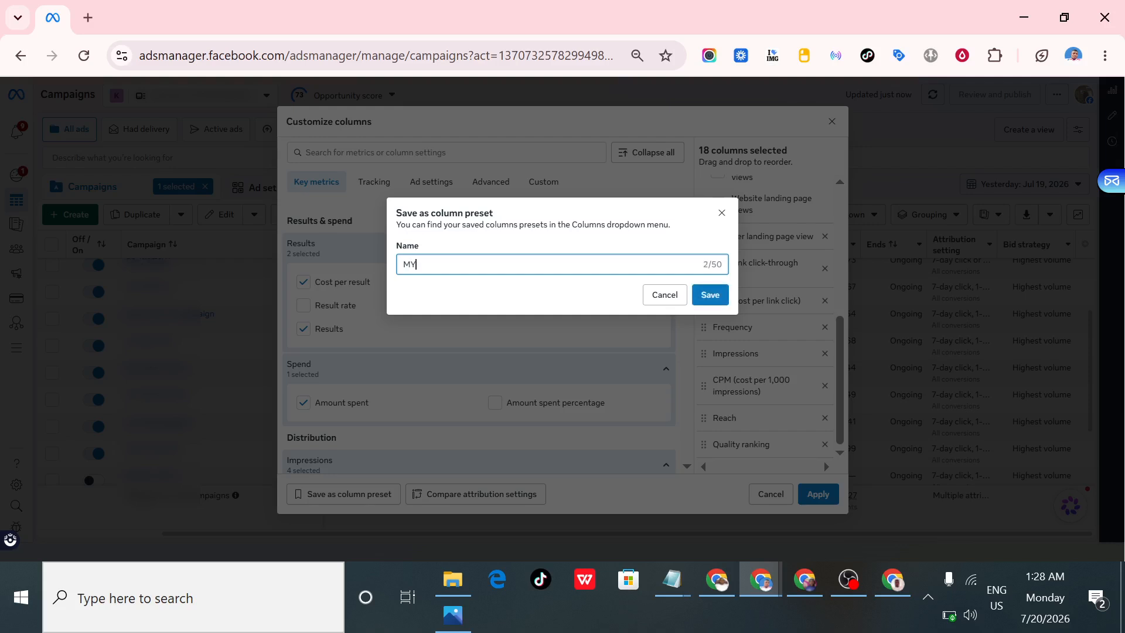
type(" ATTENTION METRICS")
left_click(716, 296)
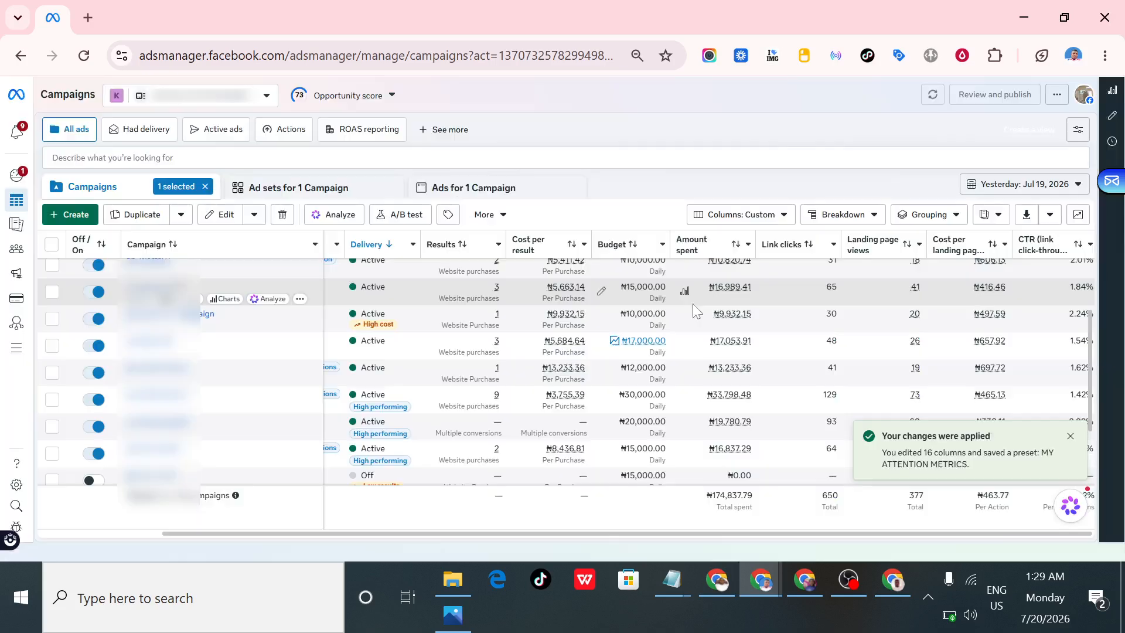
- Examine the column order of the campaigns table across its full width, from Date created through Reach
left_click(743, 220)
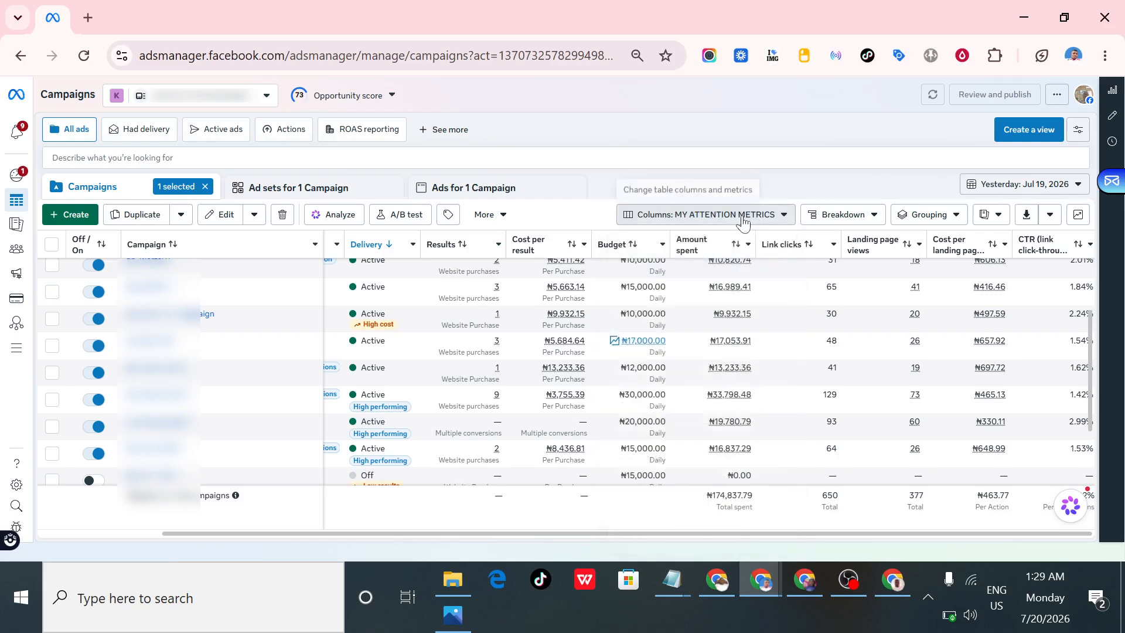
left_click(743, 218)
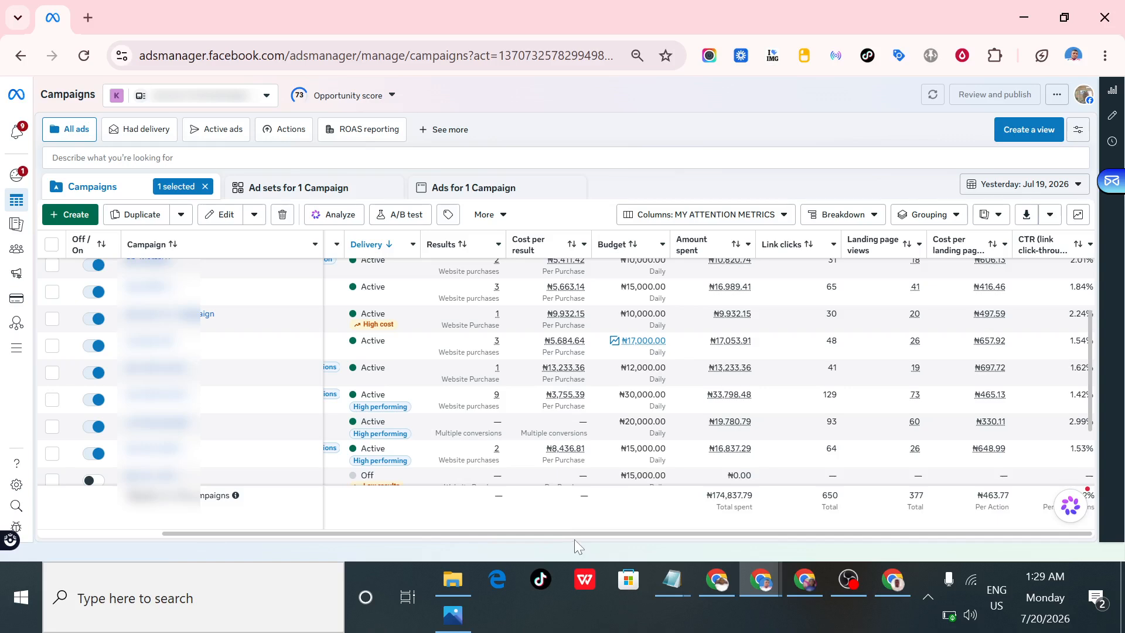
left_click_drag(572, 531, 1094, 530)
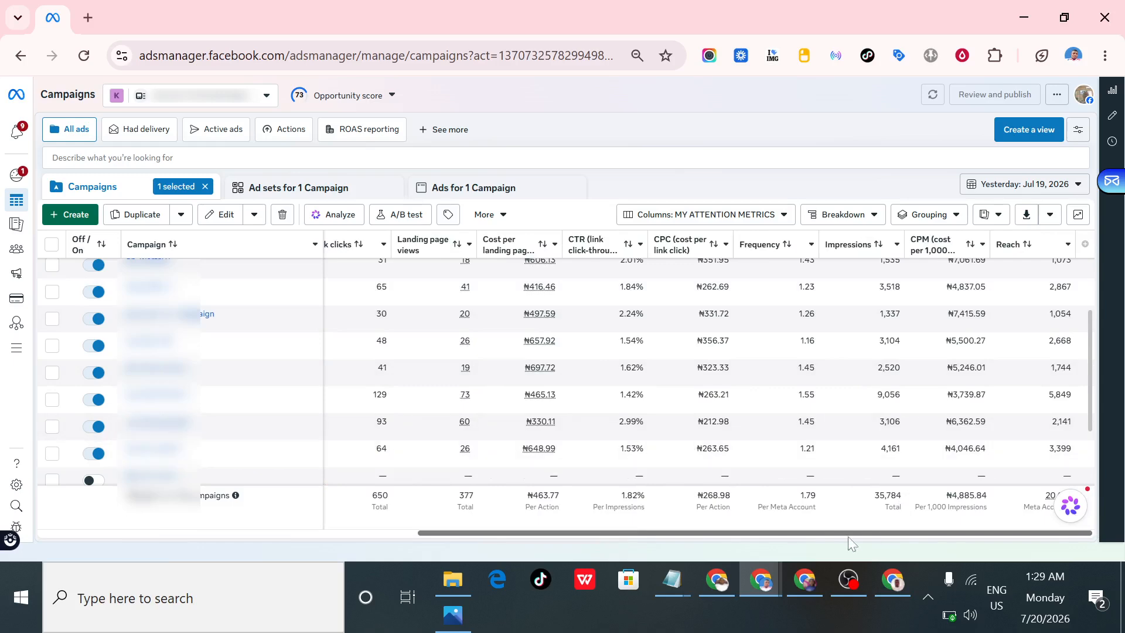
left_click_drag(849, 537, 405, 528)
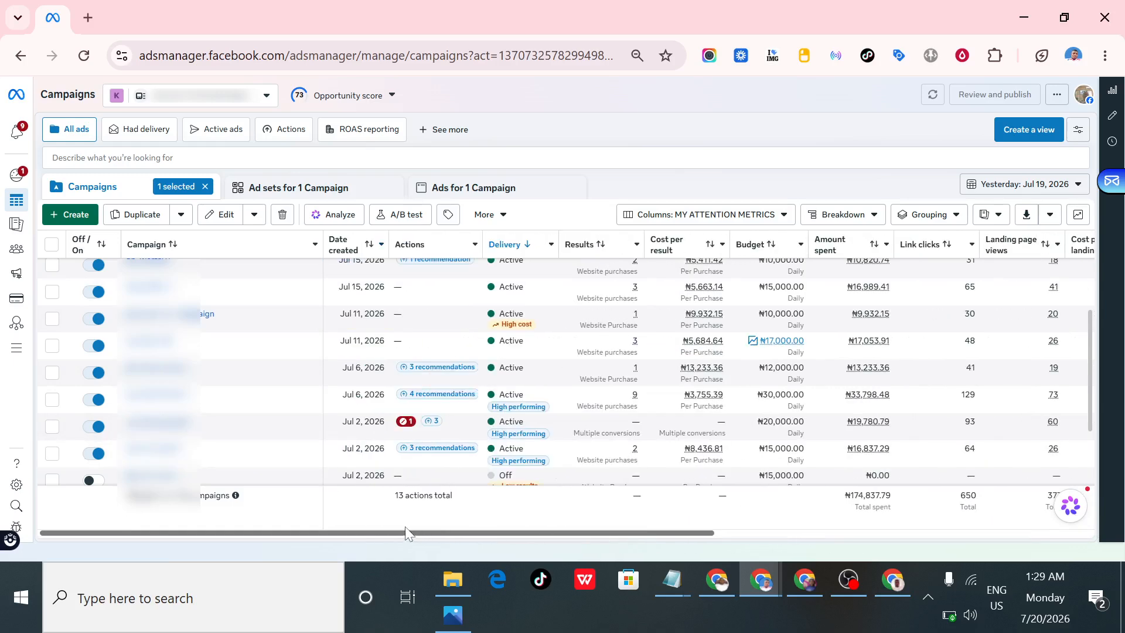
mouse_move(617, 358)
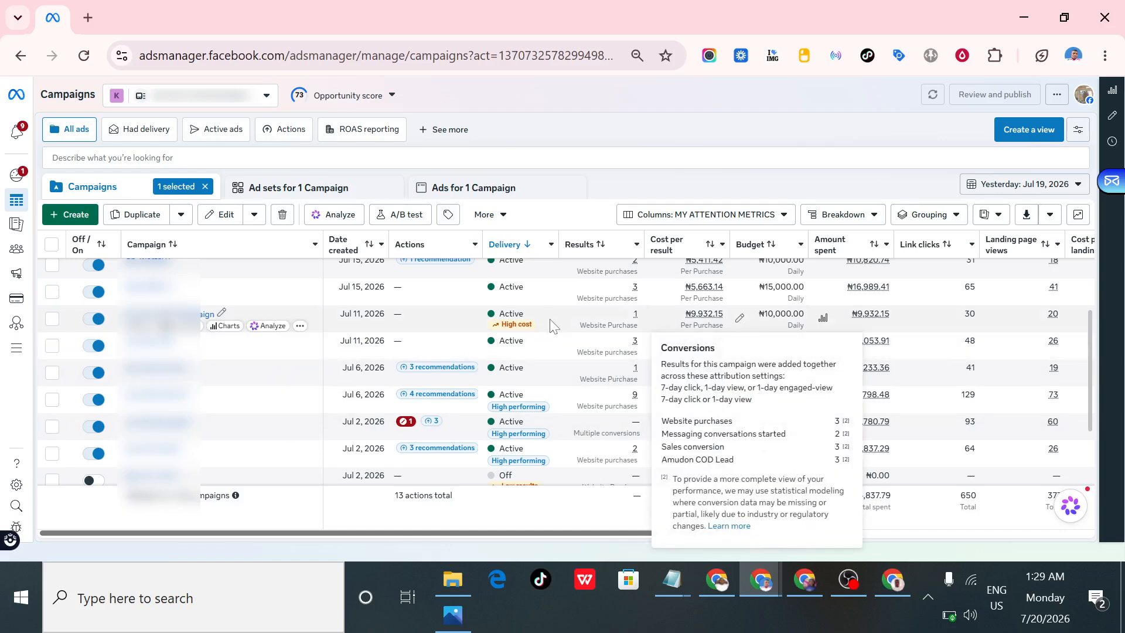
scroll(551, 326, "up", 3)
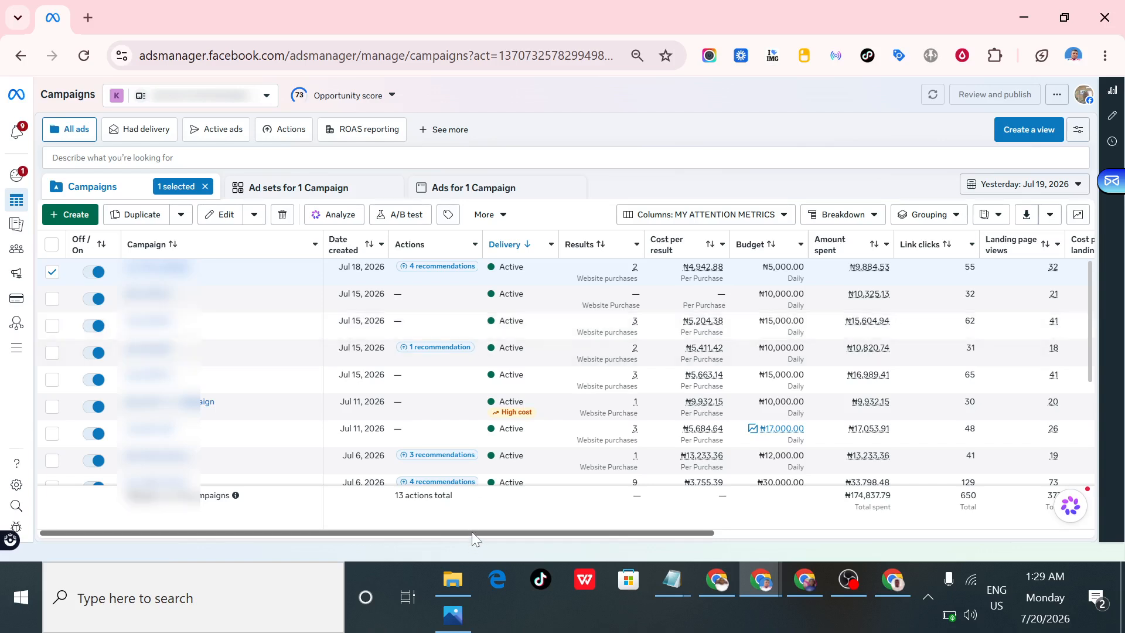
- Review the campaigns' results, costs, spend, clicks and delivery metrics across the rows and columns, closing the low battery notice
scroll(472, 533, "right", 2)
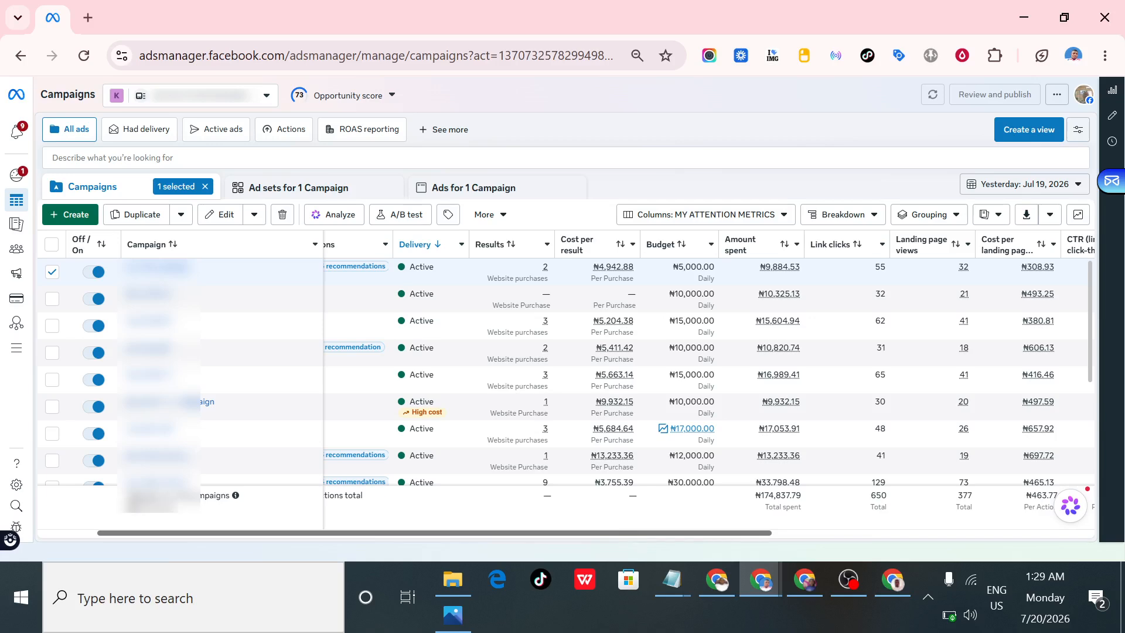
scroll(715, 382, "down", 5)
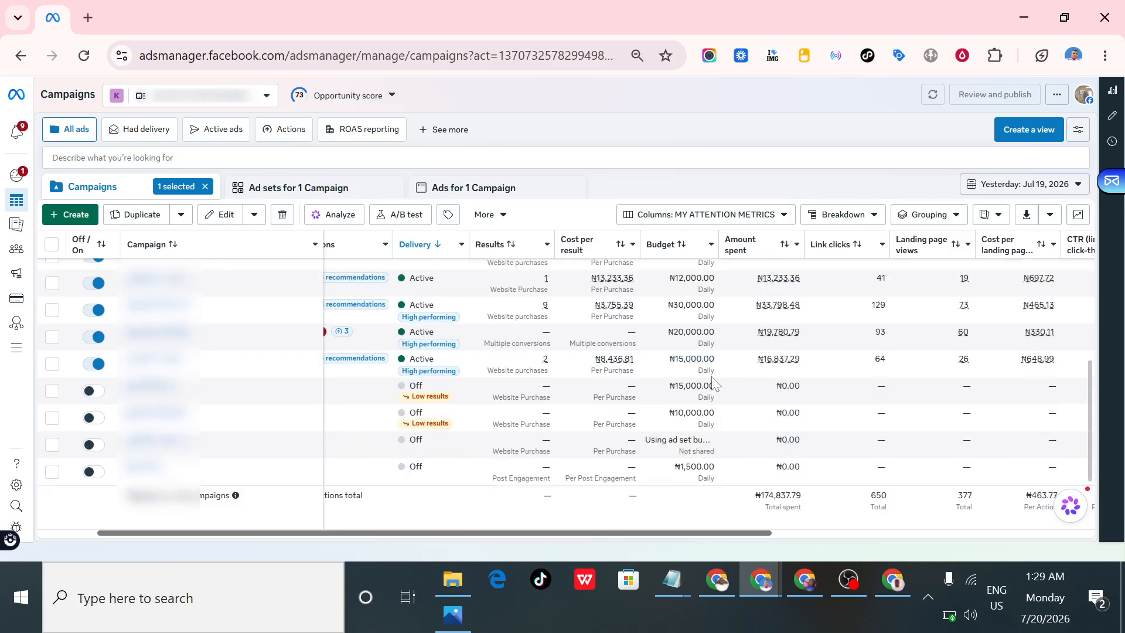
scroll(713, 381, "up", 5)
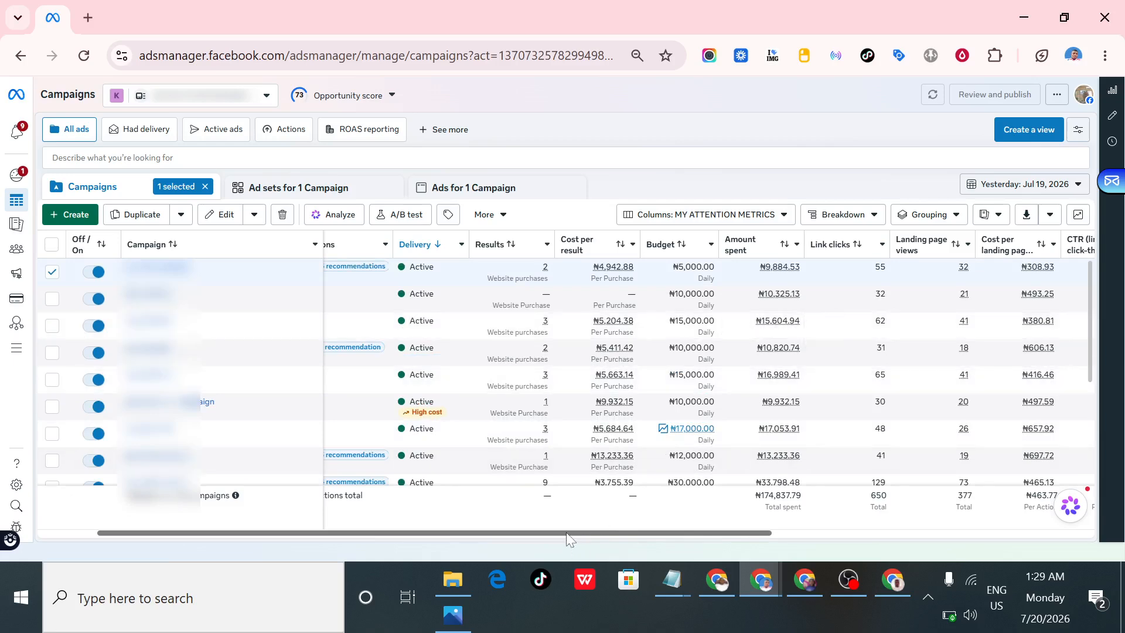
scroll(784, 535, "right", 3)
scroll(964, 534, "right", 2)
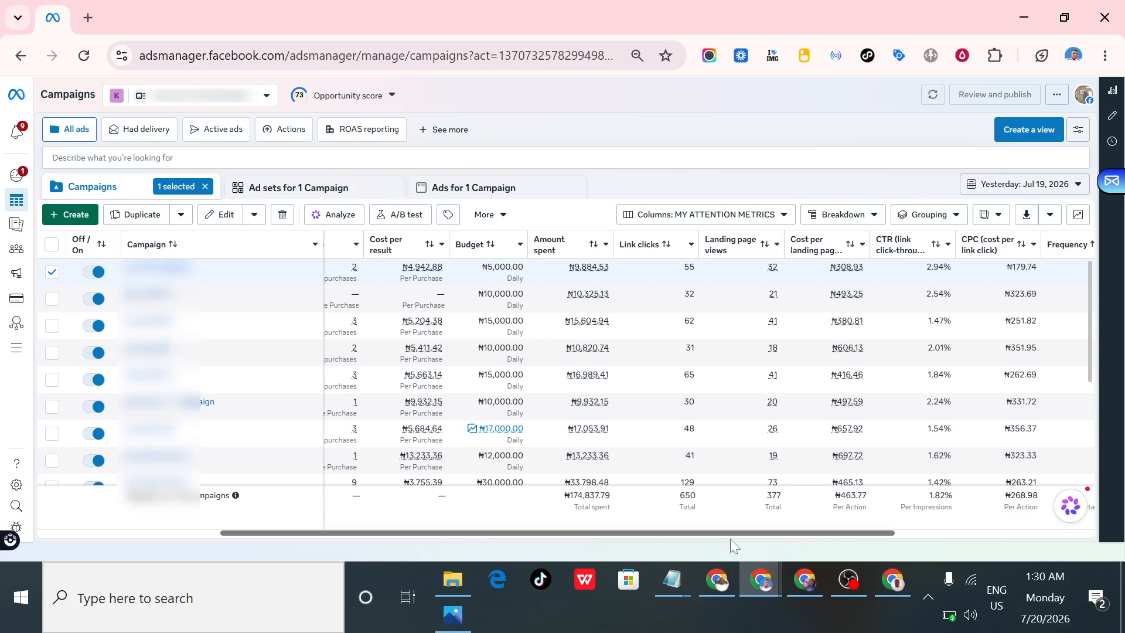
scroll(703, 537, "right", 5)
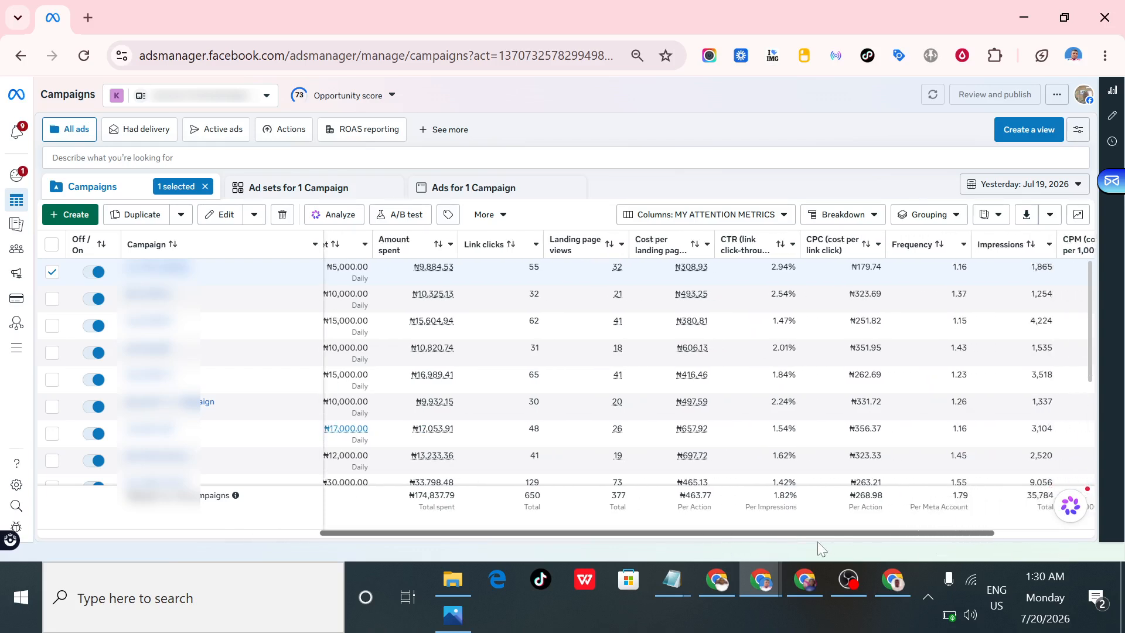
scroll(795, 538, "right", 5)
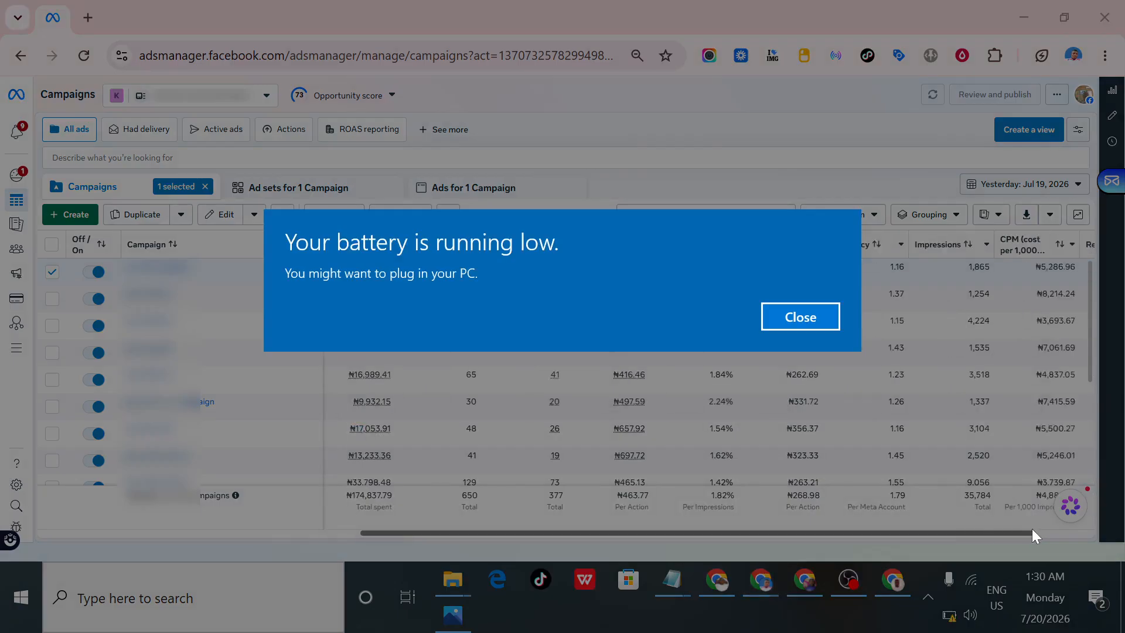
left_click(792, 320)
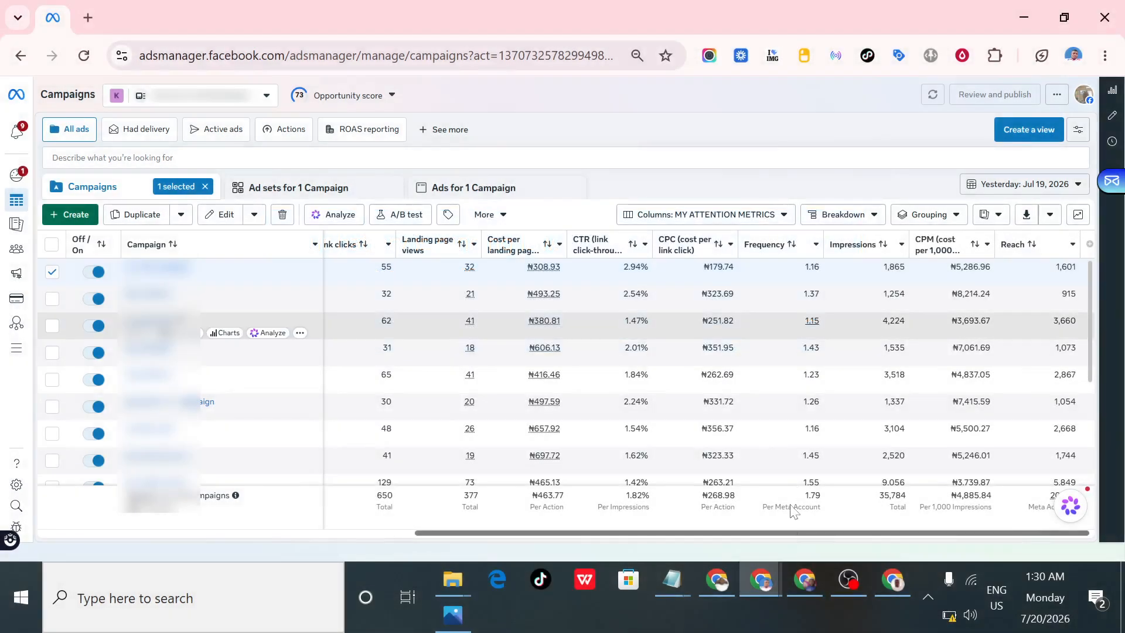
scroll(703, 469, "left", 12)
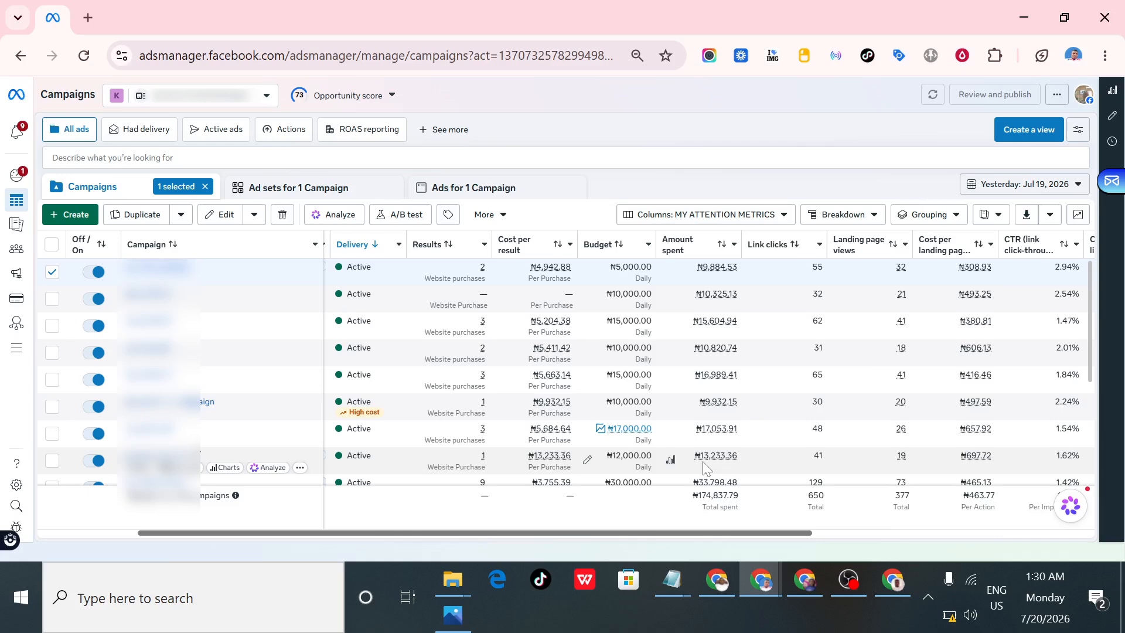
mouse_move(702, 462)
scroll(492, 443, "left", 3)
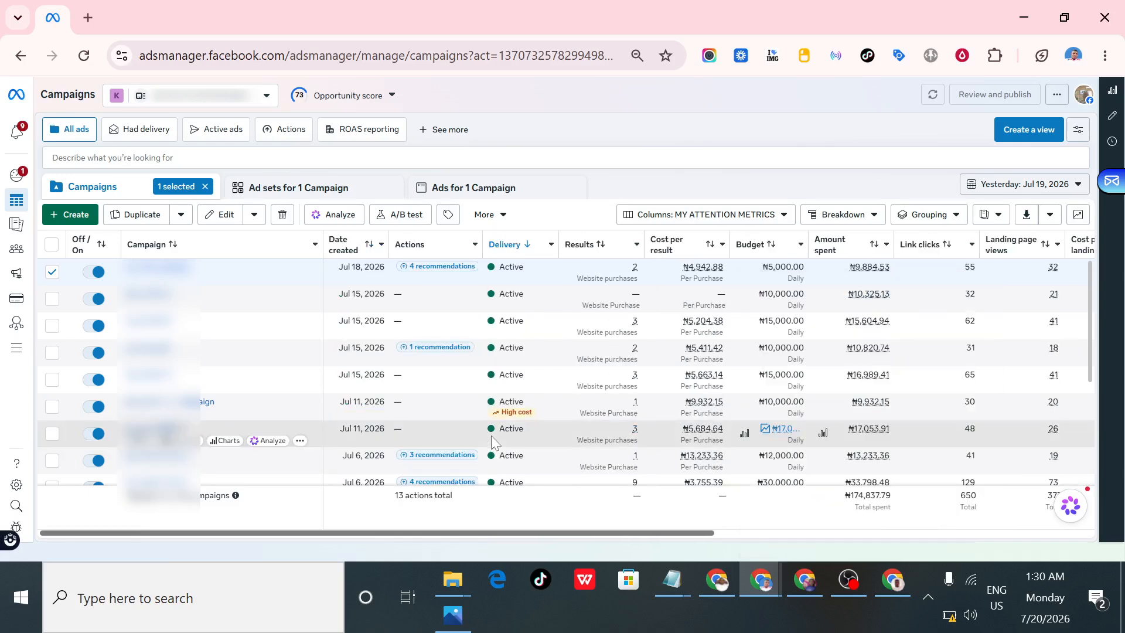
scroll(609, 411, "right", 4)
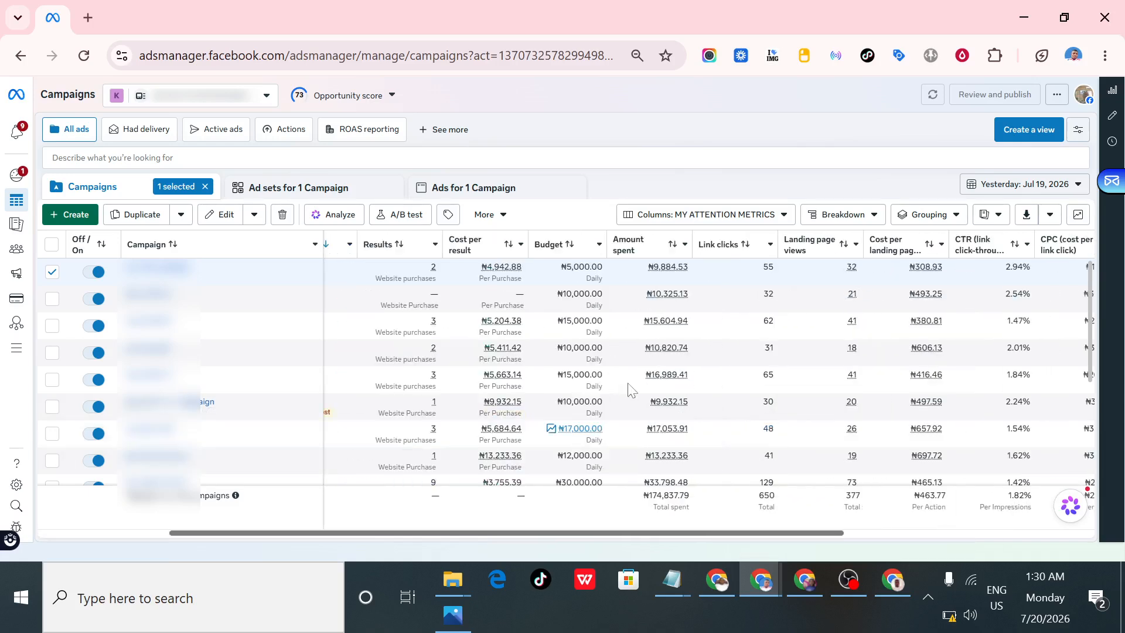
scroll(528, 510, "left", 2)
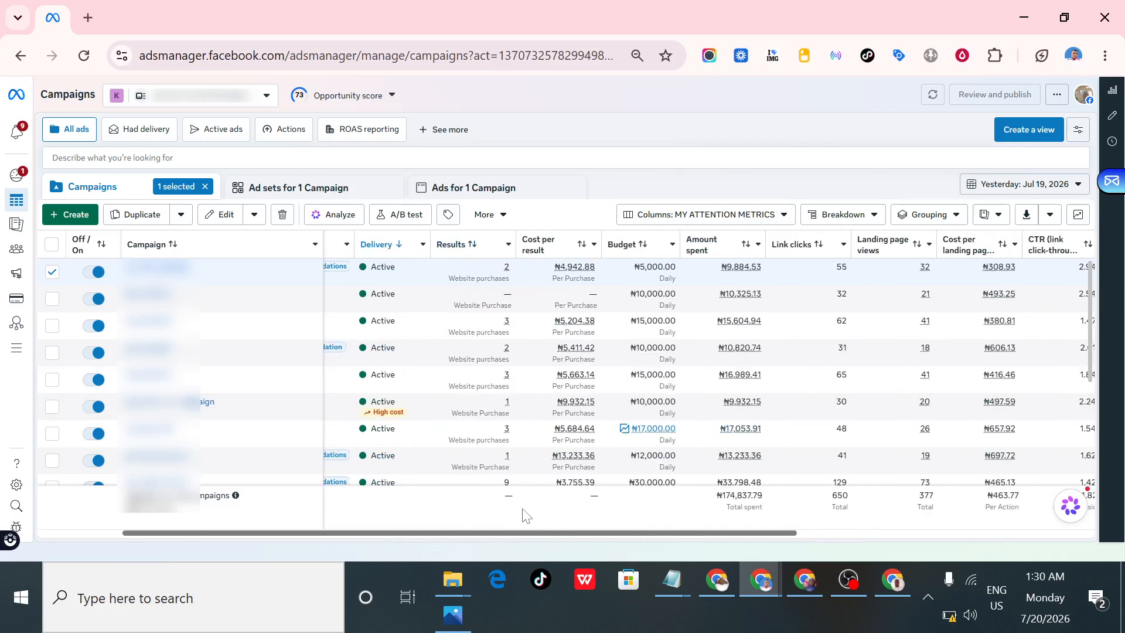
- Compare the campaigns' cost per result, budget, amount spent, link clicks, landing page views, CTR, CPC, frequency, impressions, CPM and reach
scroll(522, 512, "left", 2)
left_click_drag(710, 536, 1009, 540)
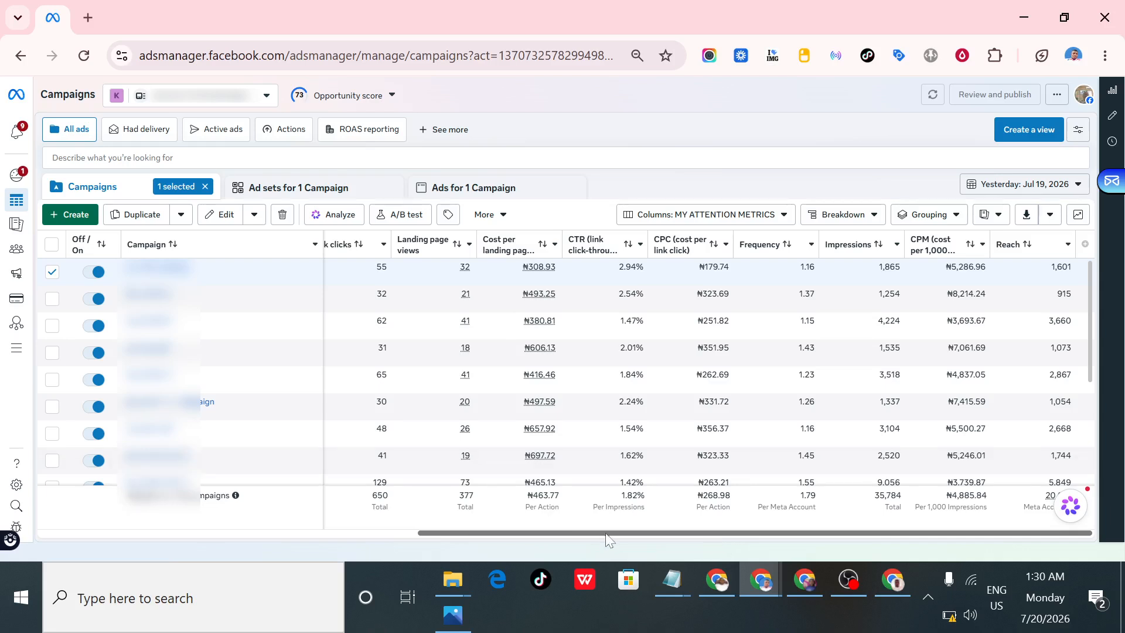
scroll(322, 544, "left", 3)
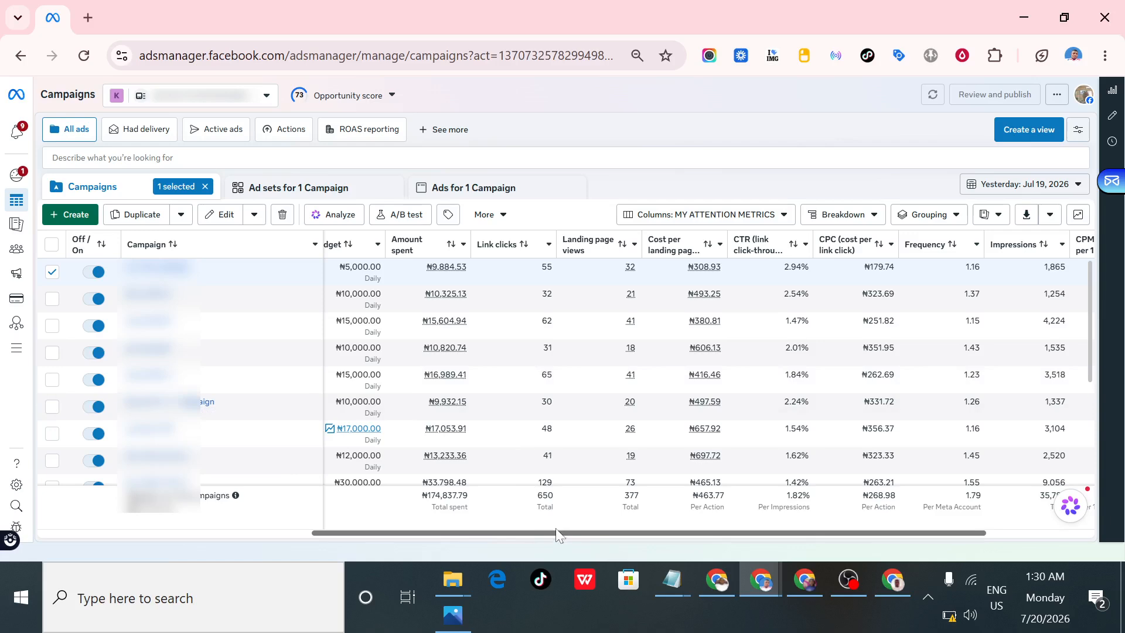
scroll(395, 526, "left", 3)
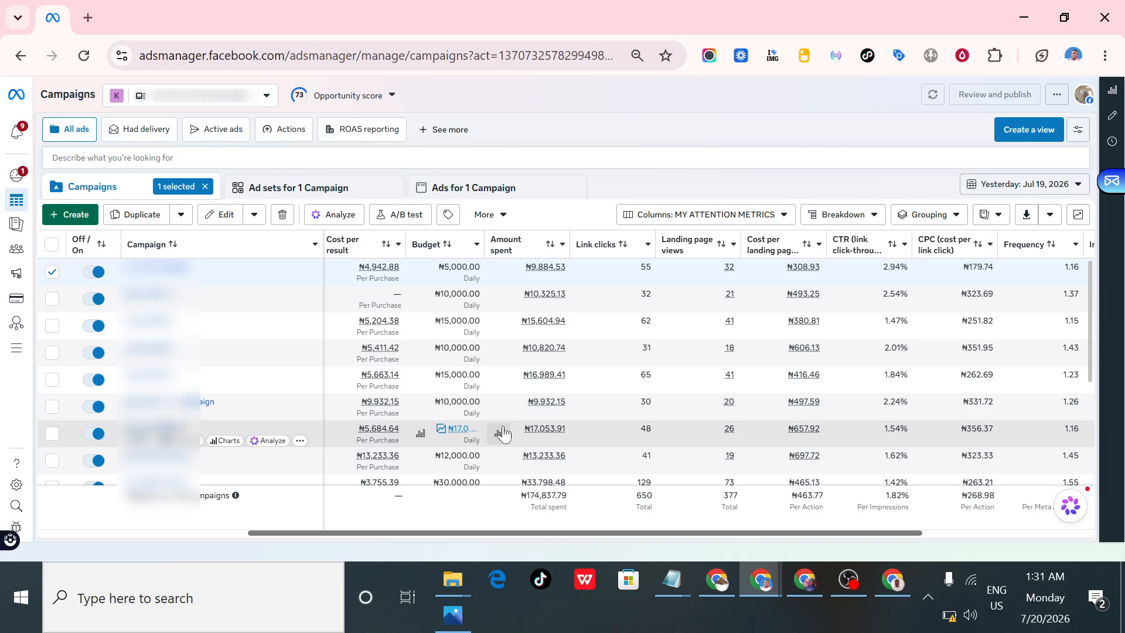
scroll(557, 540, "right", 2)
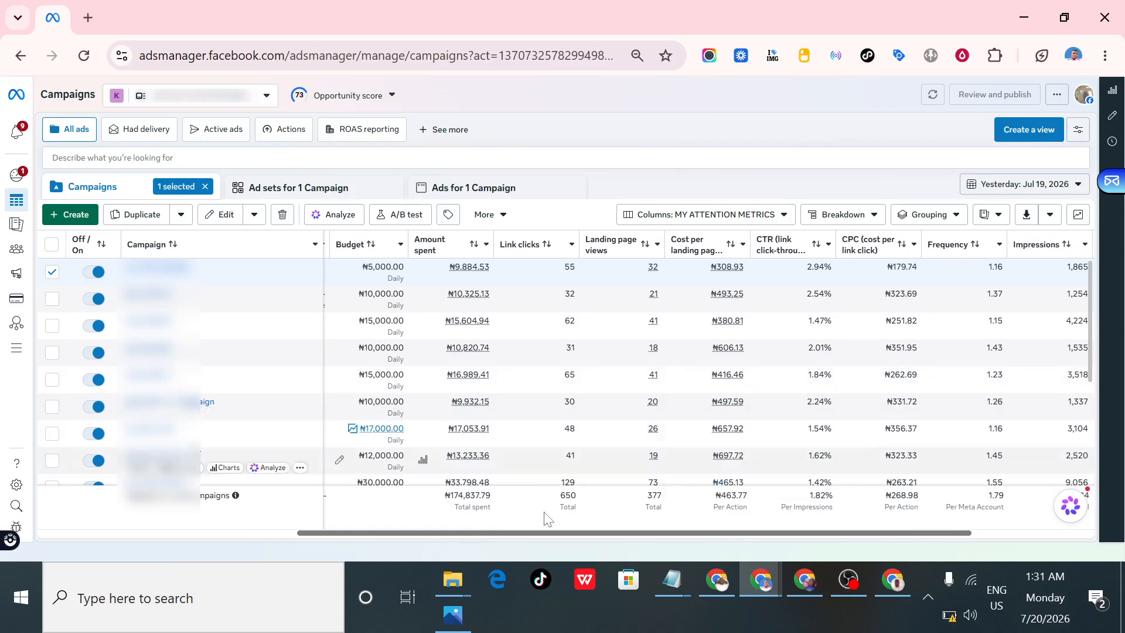
scroll(554, 533, "left", 3)
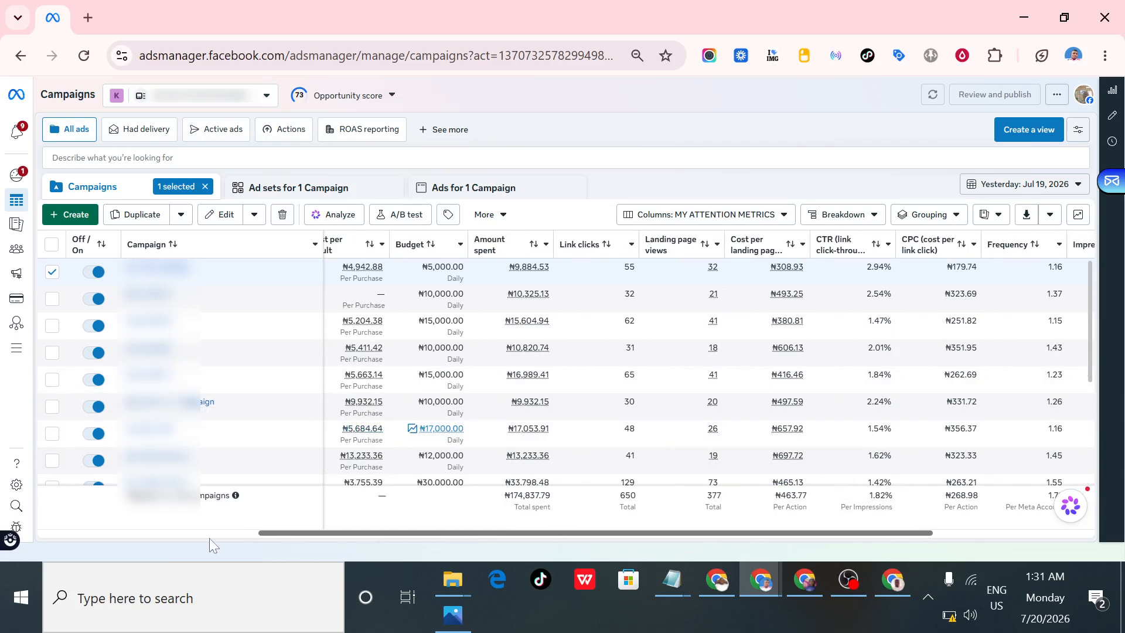
scroll(413, 558, "right", 3)
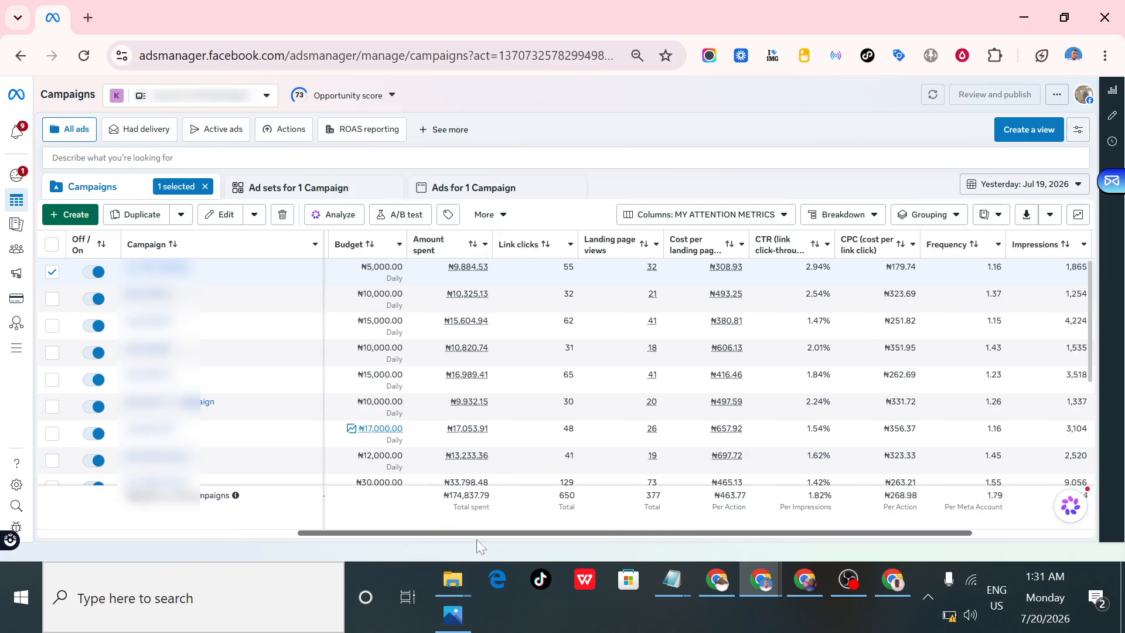
scroll(528, 543, "right", 2)
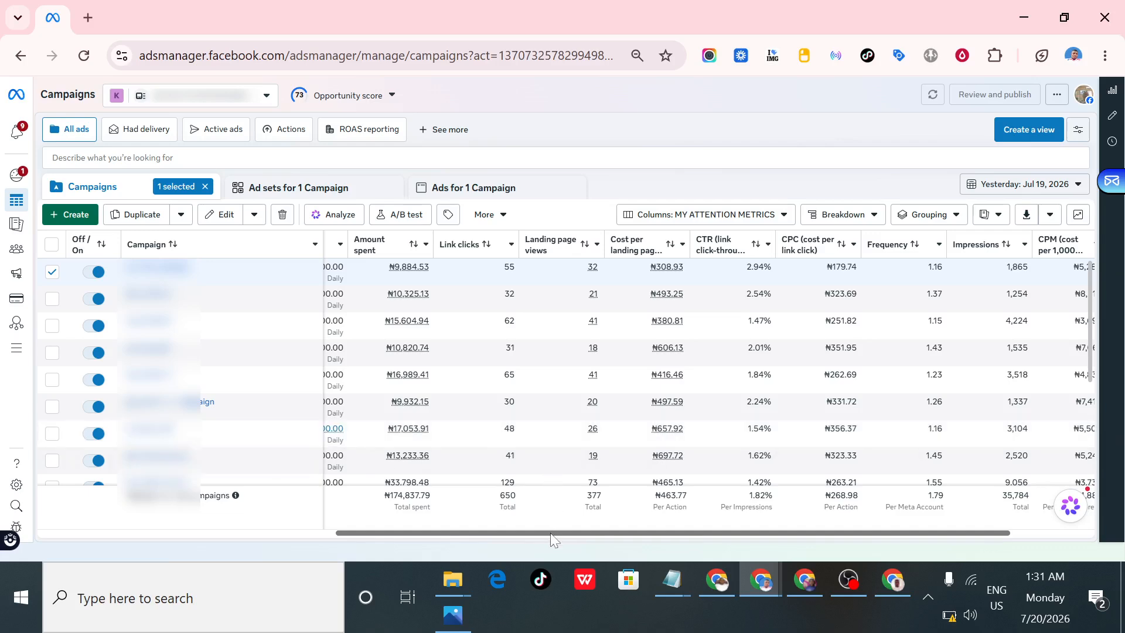
left_click_drag(545, 534, 485, 534)
left_click_drag(581, 532, 604, 533)
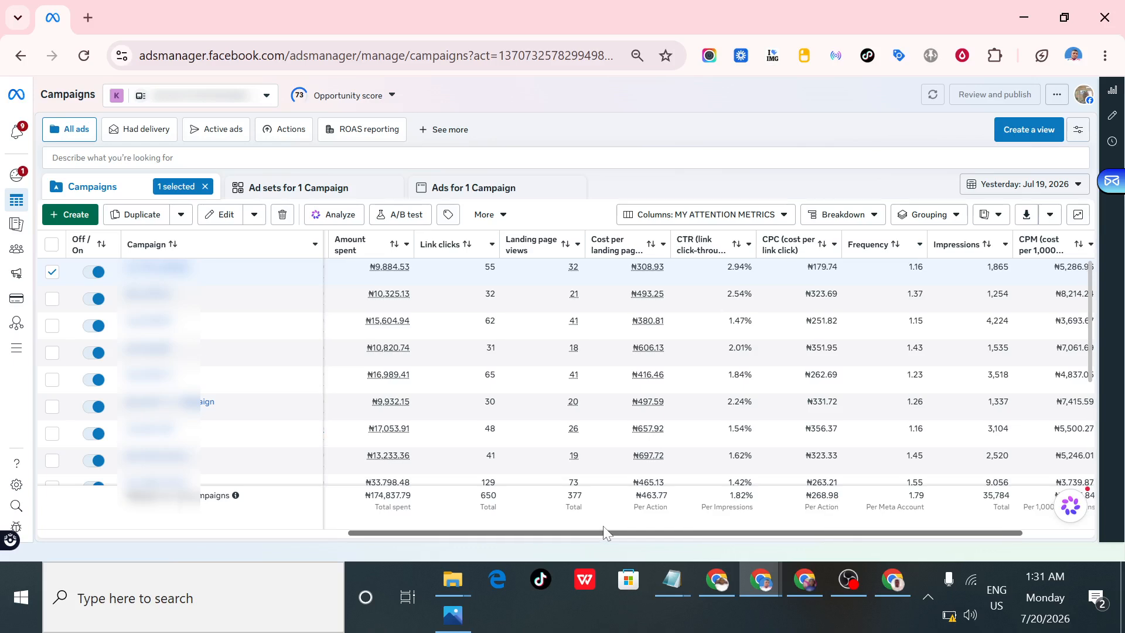